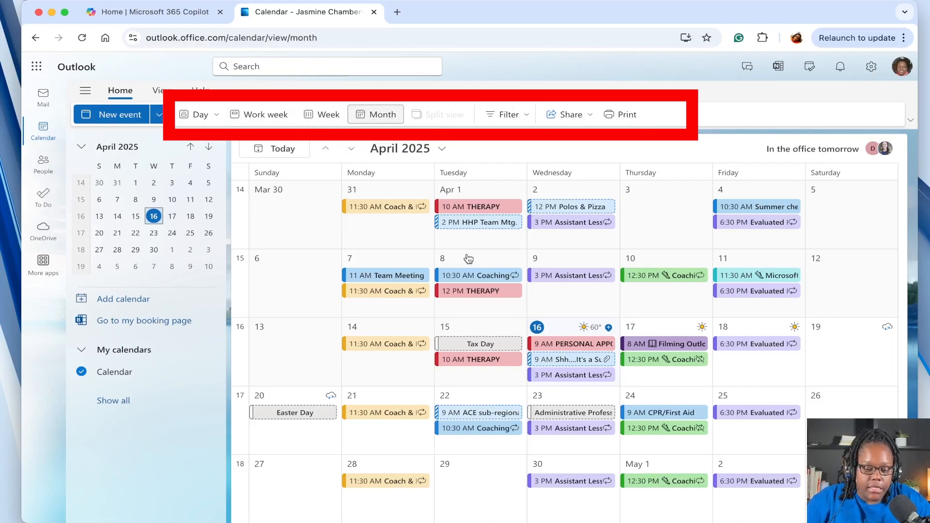
Show the calendar in Week, Work week and Day view, and look through the events scheduled on April 16.
{"action": "left_click", "coordinate": [331, 120]}
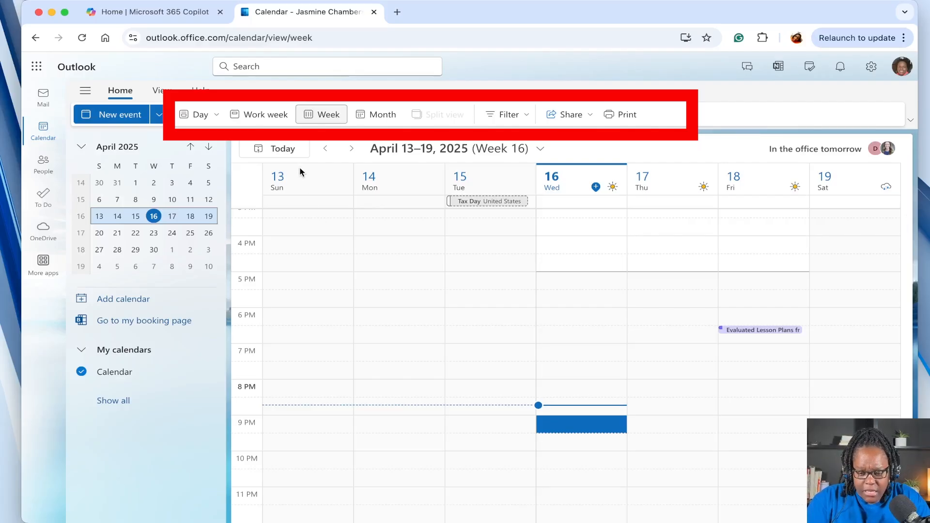
{"action": "left_click", "coordinate": [258, 116]}
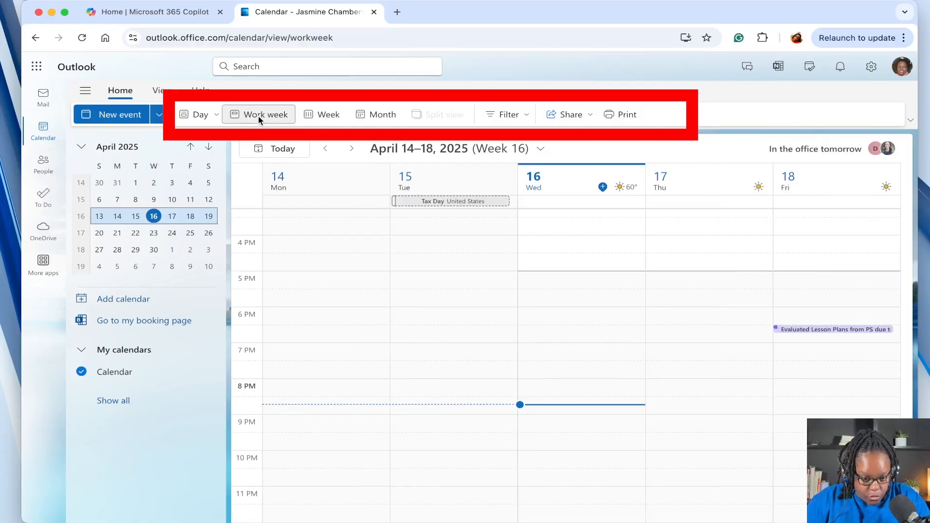
{"action": "left_click", "coordinate": [195, 115]}
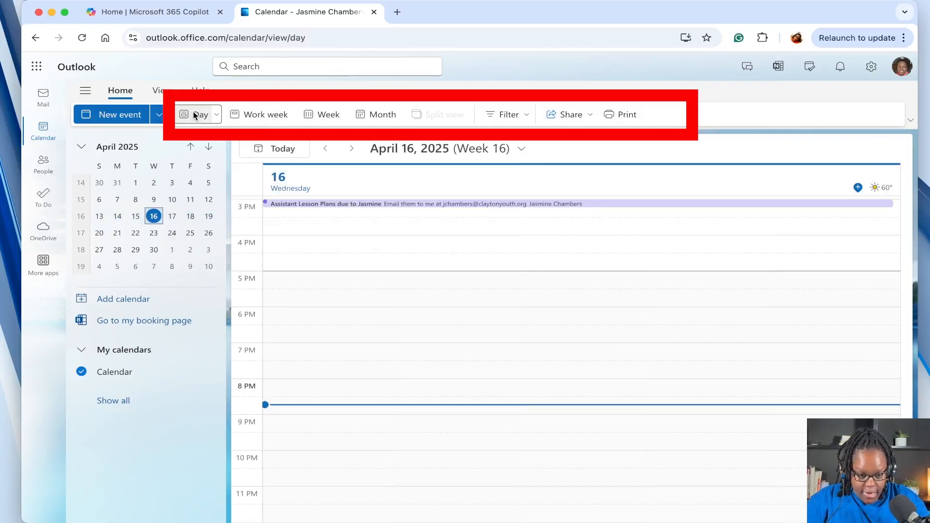
{"action": "scroll", "coordinate": [429, 278], "scroll_direction": "up", "scroll_amount": 10}
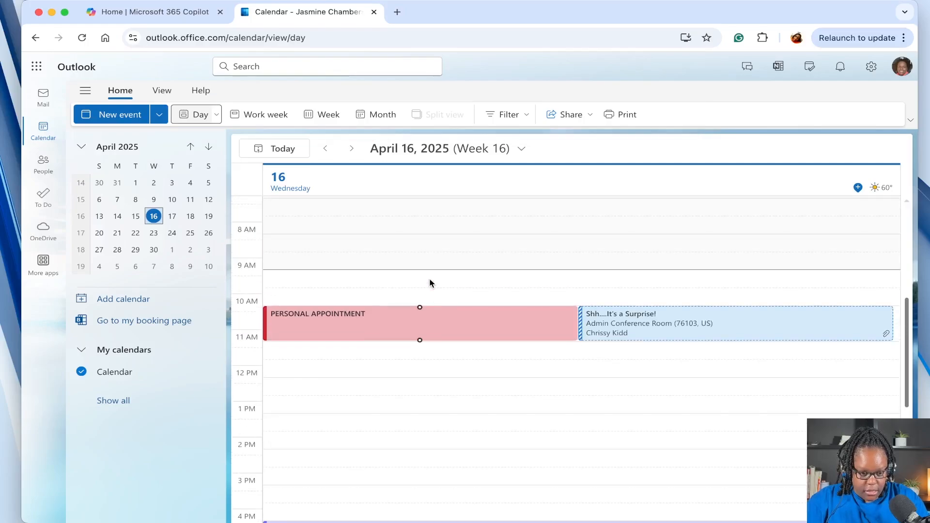
{"action": "scroll", "coordinate": [429, 280], "scroll_direction": "up", "scroll_amount": 6}
{"action": "scroll", "coordinate": [429, 281], "scroll_direction": "down", "scroll_amount": 10}
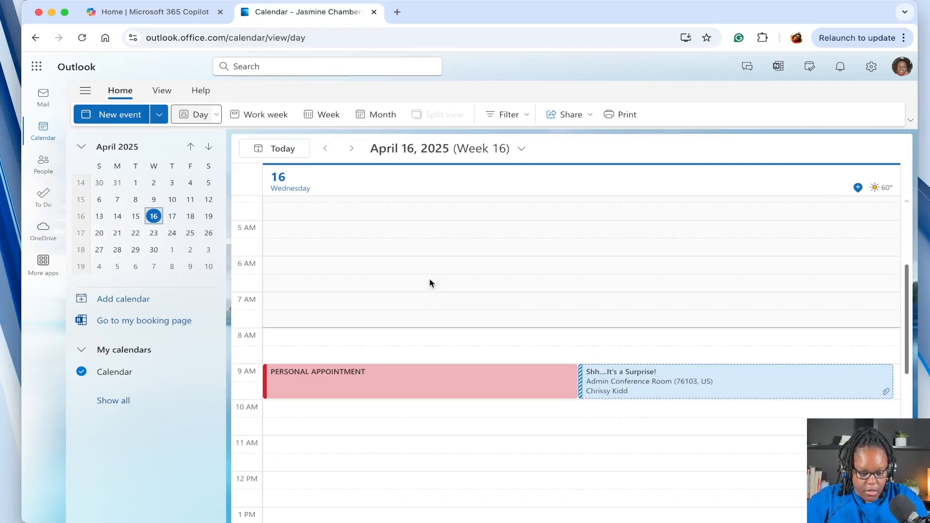
{"action": "scroll", "coordinate": [429, 278], "scroll_direction": "down", "scroll_amount": 3}
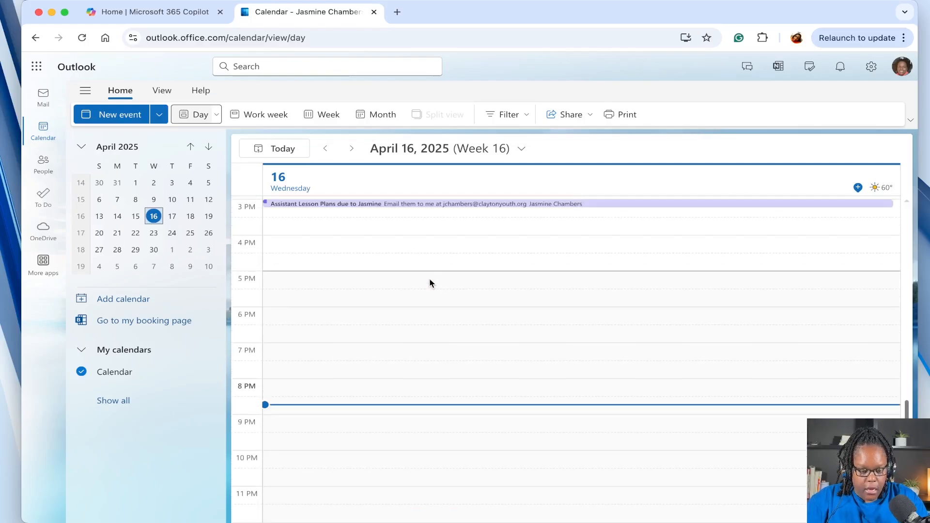
Filter the day's calendar to exclude Appointments, Categories, Show as, Recurrence and In-person, keeping only Meetings, and look through the day.
{"action": "left_click", "coordinate": [504, 115]}
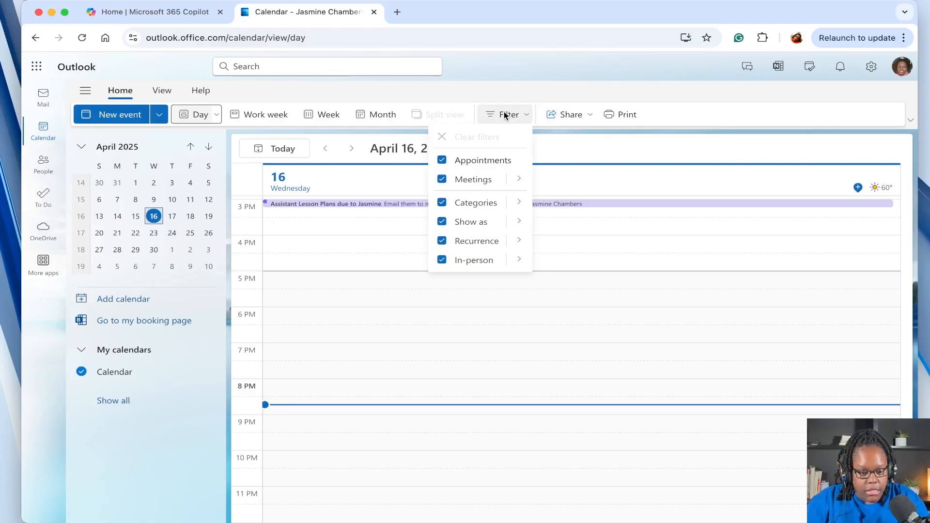
{"action": "left_click", "coordinate": [441, 160]}
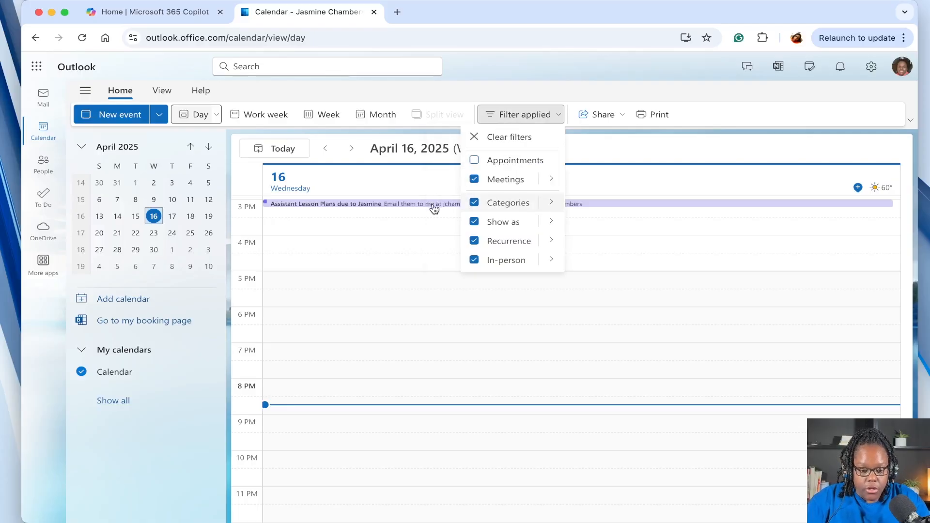
{"action": "left_click", "coordinate": [474, 202]}
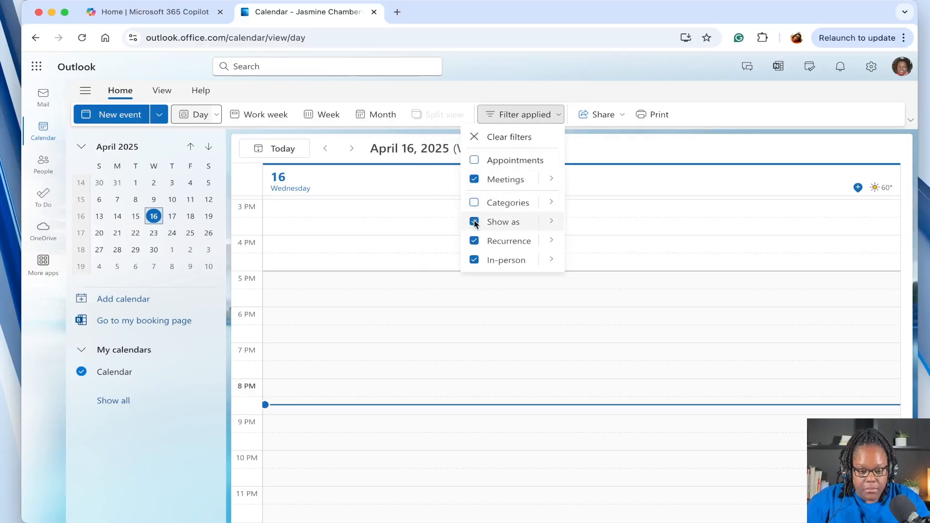
{"action": "left_click", "coordinate": [474, 221]}
{"action": "left_click", "coordinate": [474, 241]}
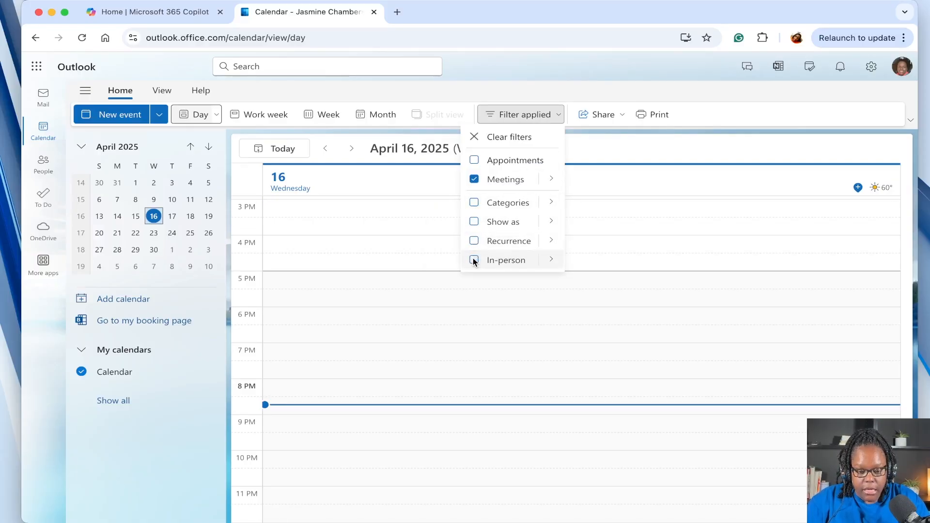
{"action": "left_click", "coordinate": [441, 235]}
{"action": "scroll", "coordinate": [441, 236], "scroll_direction": "up", "scroll_amount": 8}
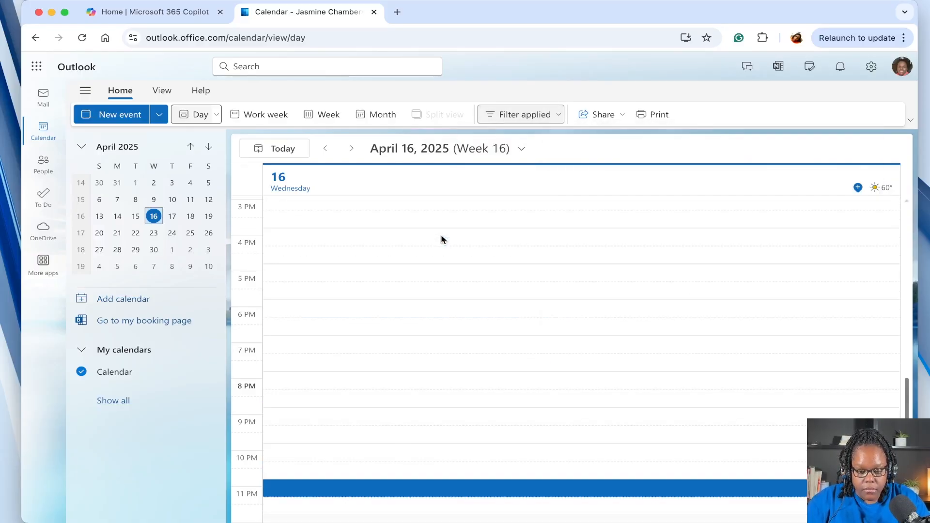
{"action": "scroll", "coordinate": [441, 236], "scroll_direction": "down", "scroll_amount": 5}
{"action": "scroll", "coordinate": [442, 236], "scroll_direction": "up", "scroll_amount": 8}
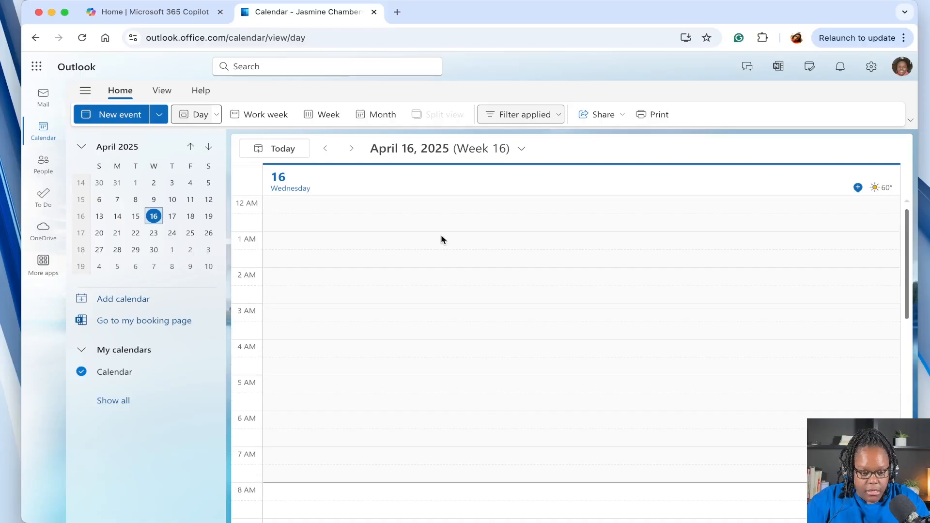
{"action": "scroll", "coordinate": [441, 236], "scroll_direction": "down", "scroll_amount": 10}
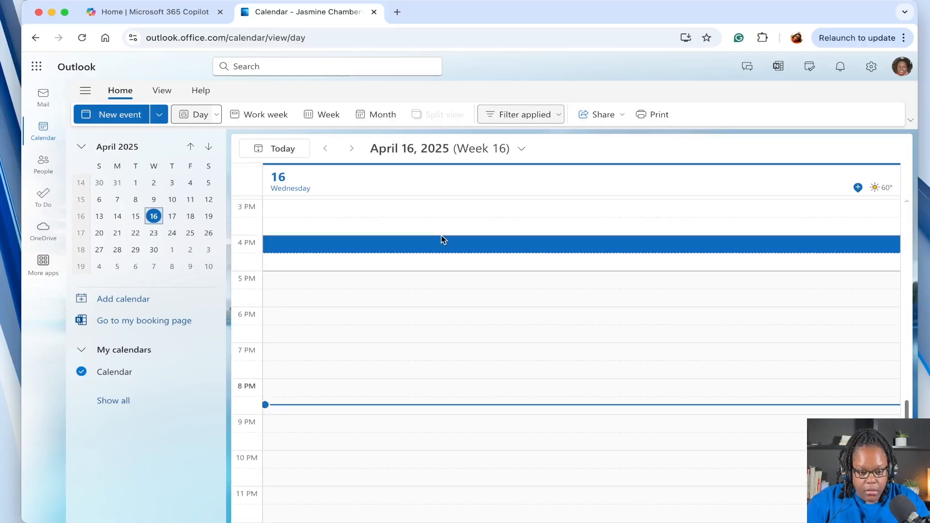
{"action": "scroll", "coordinate": [442, 239], "scroll_direction": "up", "scroll_amount": 10}
Clear all calendar filters and show the calendar in Month view.
{"action": "left_click", "coordinate": [546, 114]}
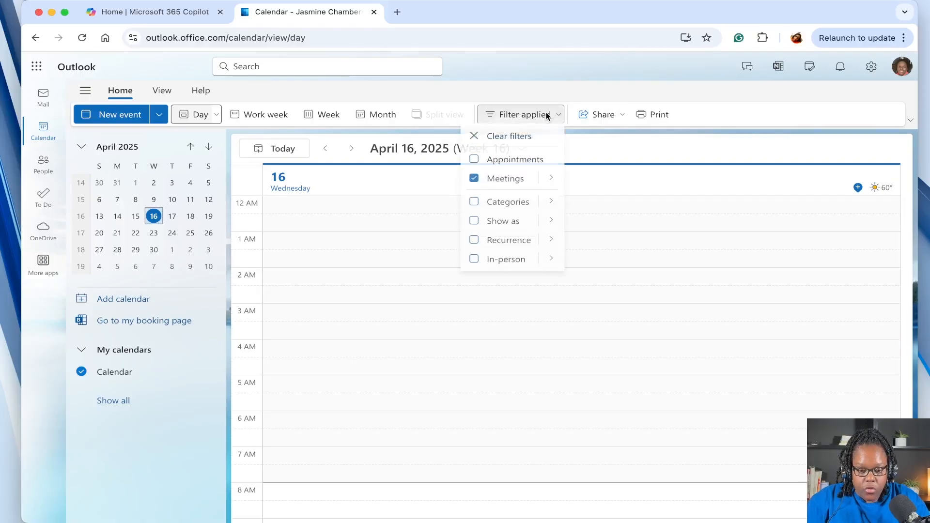
{"action": "left_click", "coordinate": [477, 136]}
{"action": "left_click", "coordinate": [608, 245]}
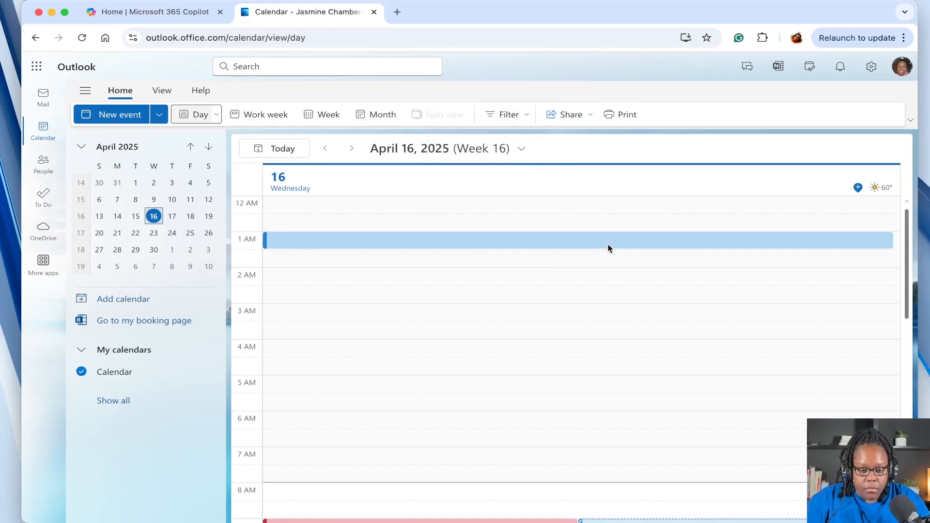
{"action": "scroll", "coordinate": [449, 280], "scroll_direction": "down", "scroll_amount": 3}
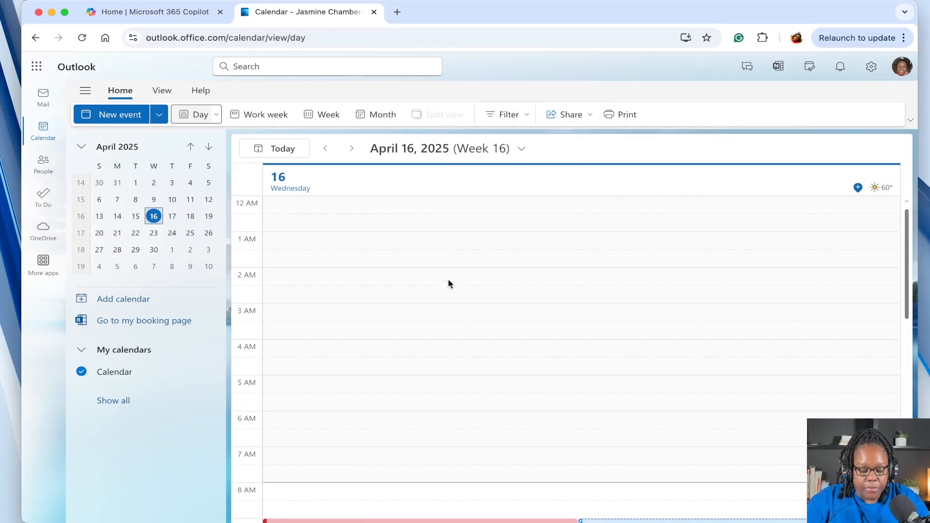
{"action": "left_click", "coordinate": [372, 116]}
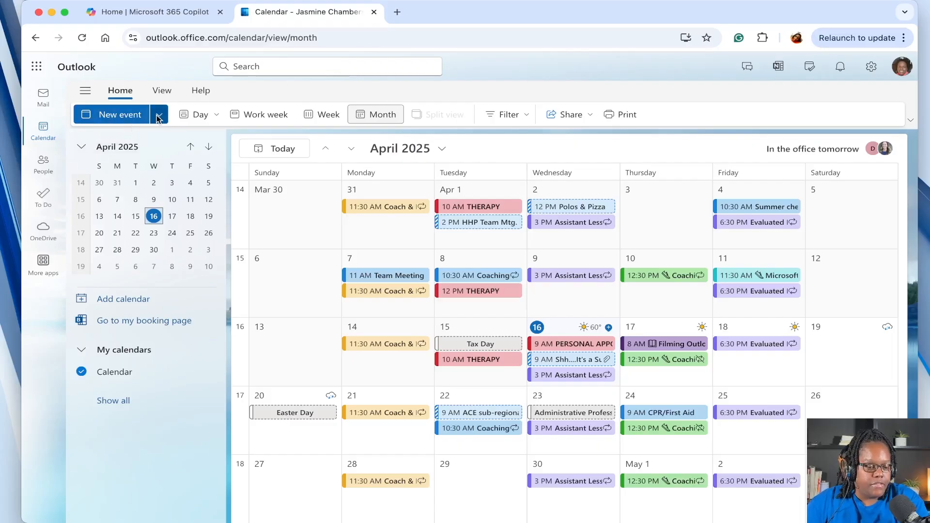
Create a new event titled "Check-In Meeting (Test)" and make it a Teams meeting.
{"action": "left_click", "coordinate": [119, 115]}
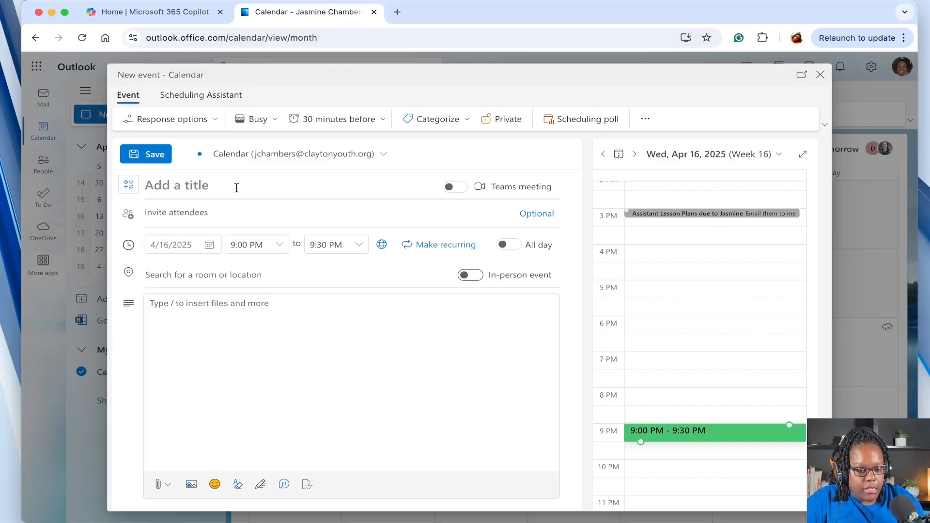
{"action": "type", "text": "Check-"}
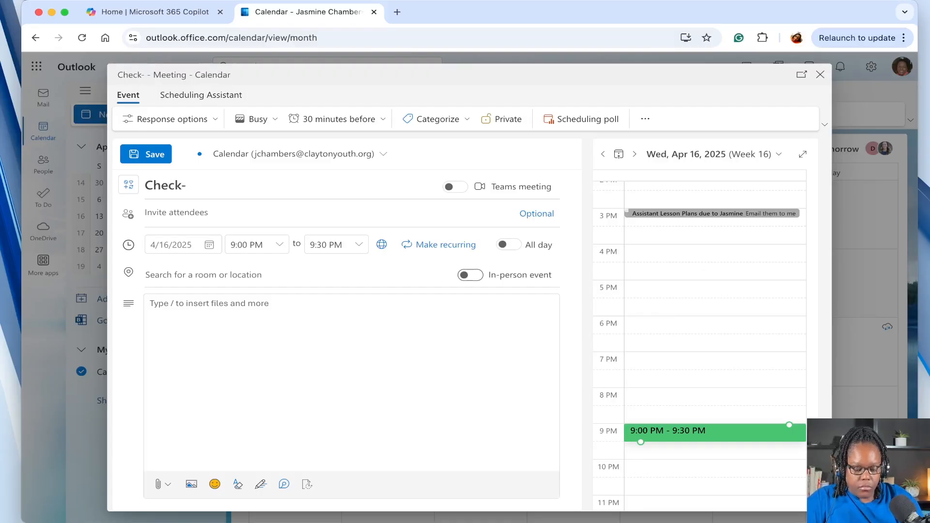
{"action": "type", "text": "In Meet"}
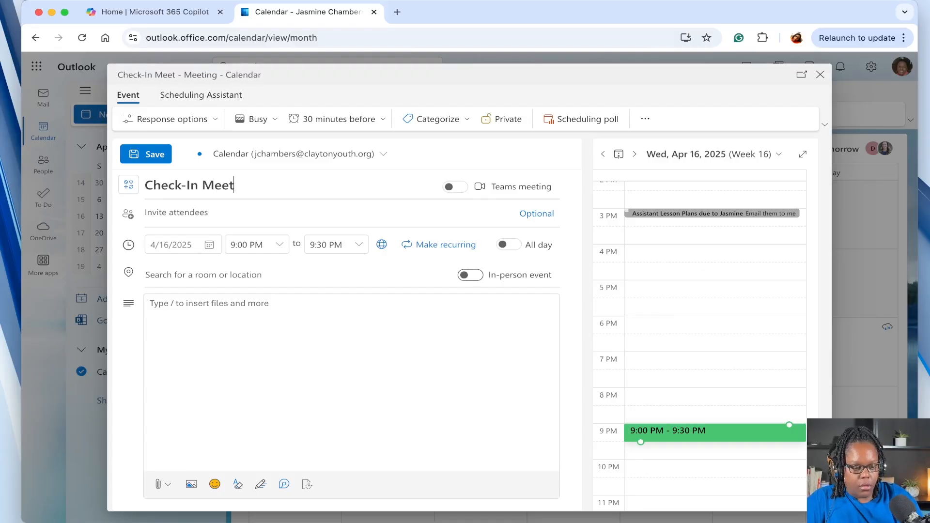
{"action": "type", "text": "ing (T"}
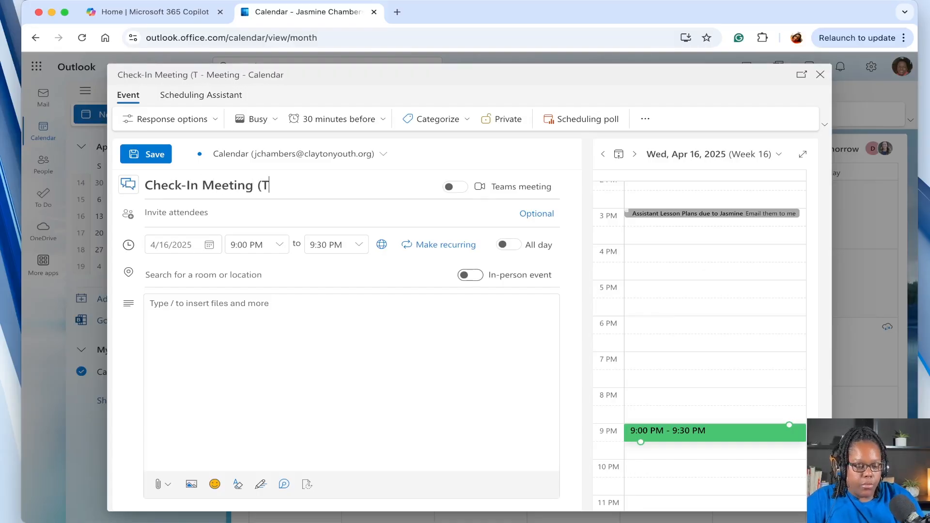
{"action": "type", "text": "est)"}
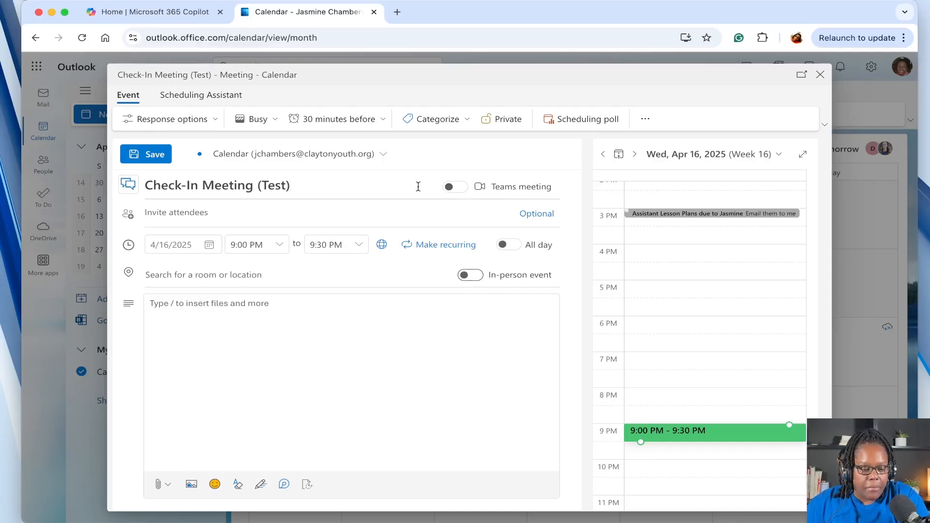
{"action": "left_click", "coordinate": [461, 188]}
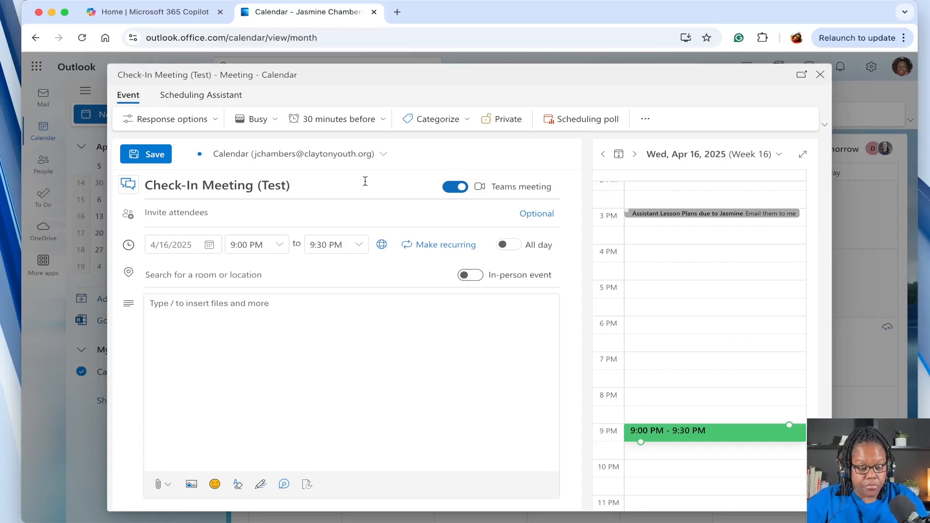
Change the event title to "Check-In Meeting (In-Person)".
{"action": "key", "text": "BackSpace"}
{"action": "key", "text": "BackSpace"}
{"action": "key", "text": "BackSpace"}
{"action": "key", "text": "BackSpace"}
{"action": "key", "text": "BackSpace"}
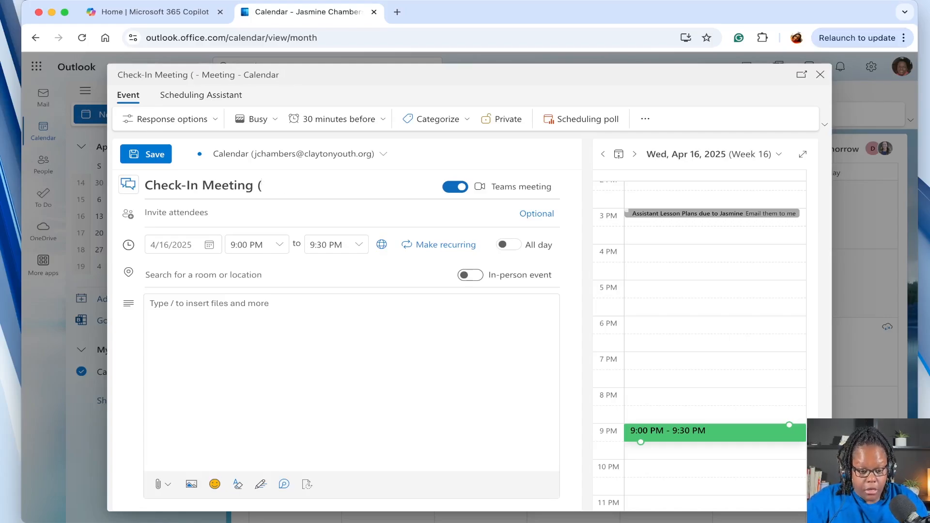
{"action": "type", "text": "In-Person"}
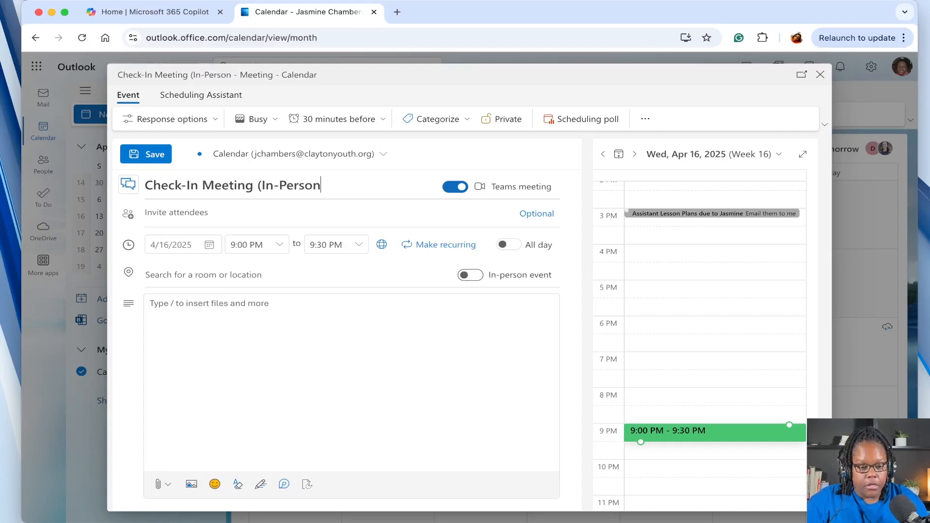
{"action": "type", "text": ")"}
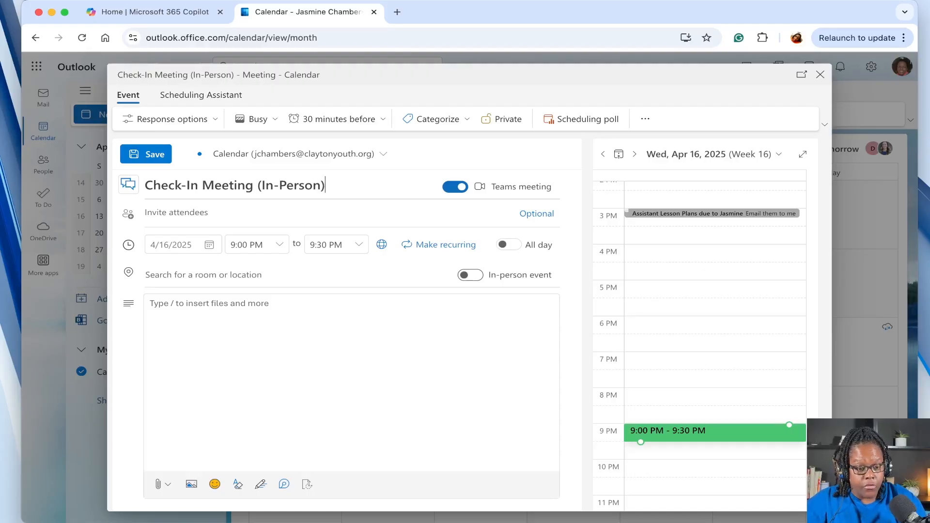
Retitle the event "Check-In Meeting-Test (Teams)".
{"action": "key", "text": "BackSpace"}
{"action": "key", "text": "BackSpace"}
{"action": "key", "text": "BackSpace"}
{"action": "key", "text": "BackSpace"}
{"action": "key", "text": "BackSpace"}
{"action": "key", "text": "BackSpace"}
{"action": "key", "text": "BackSpace"}
{"action": "key", "text": "BackSpace"}
{"action": "key", "text": "BackSpace"}
{"action": "key", "text": "BackSpace"}
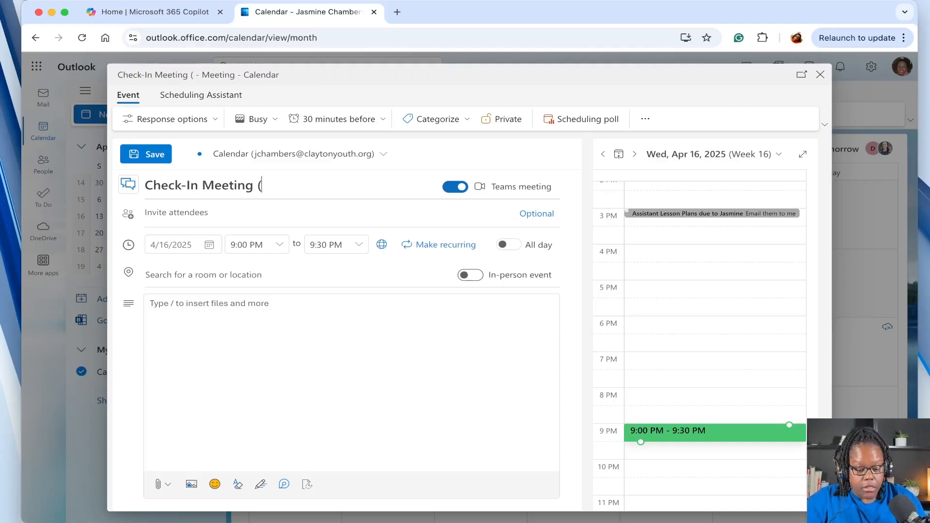
{"action": "type", "text": "Teams)"}
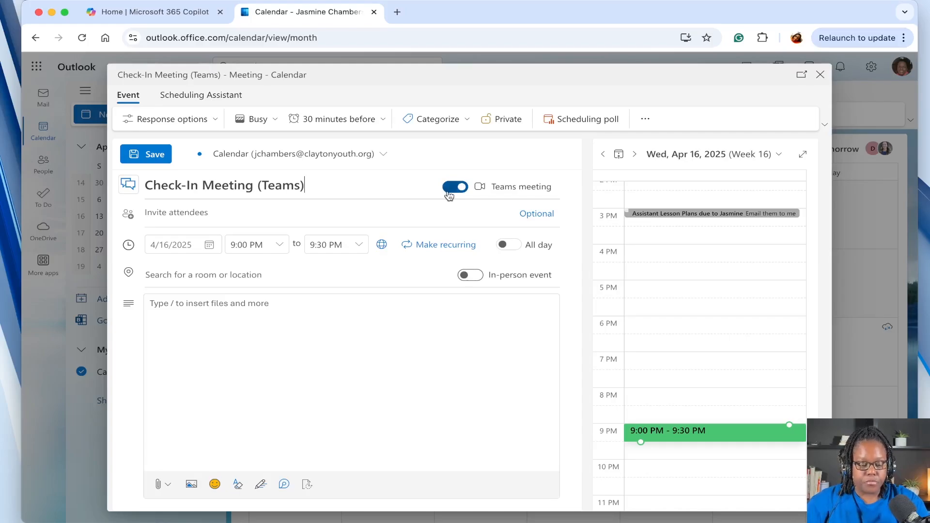
{"action": "left_click", "coordinate": [255, 186]}
{"action": "type", "text": "-Test"}
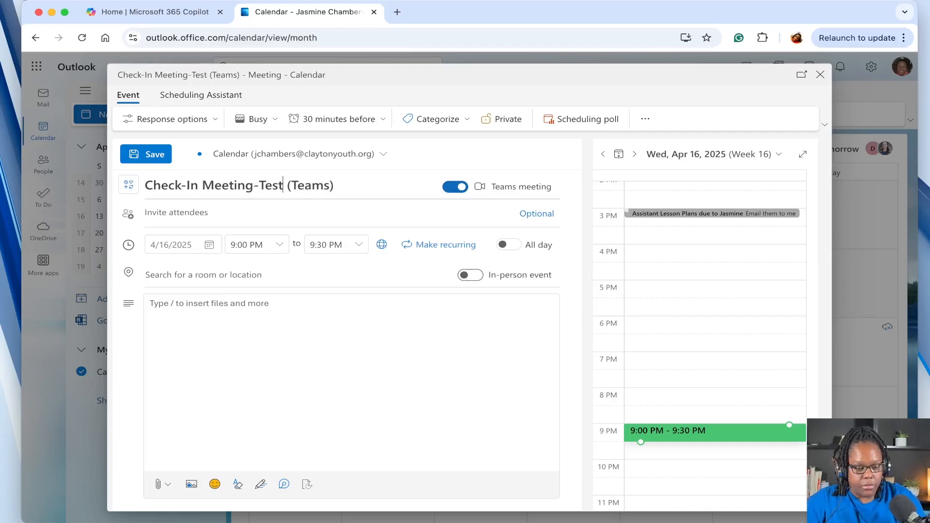
{"action": "left_click", "coordinate": [358, 183]}
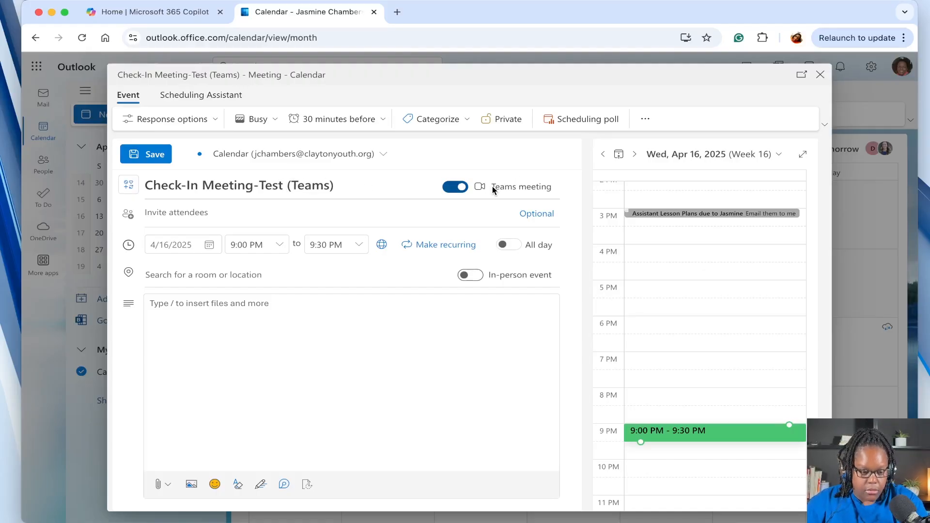
Search for a colleague by first name and add the first suggested contact as an attendee of the event.
{"action": "left_click", "coordinate": [235, 209]}
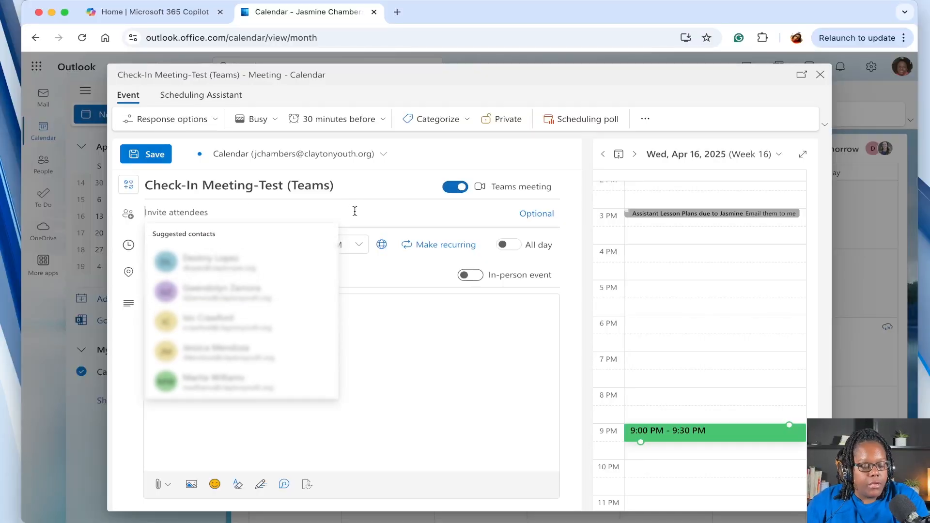
{"action": "left_click", "coordinate": [435, 369]}
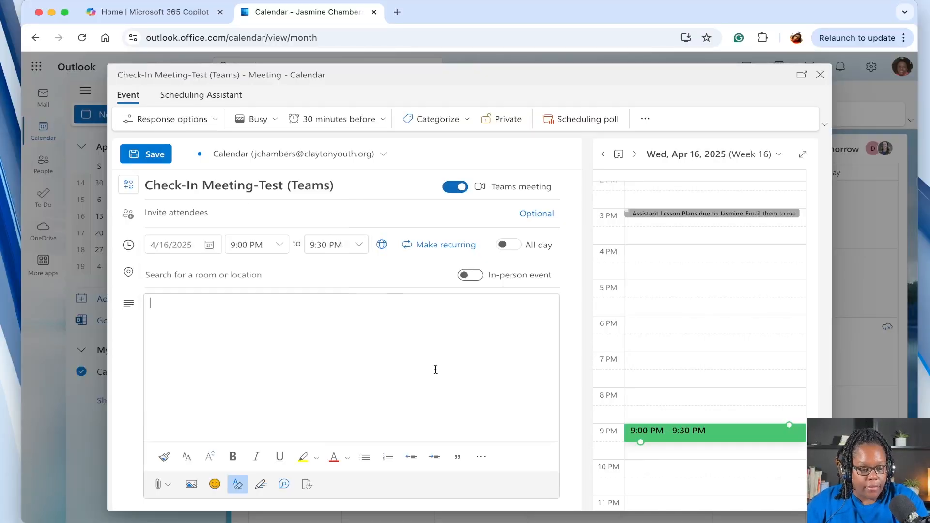
{"action": "left_click", "coordinate": [358, 208]}
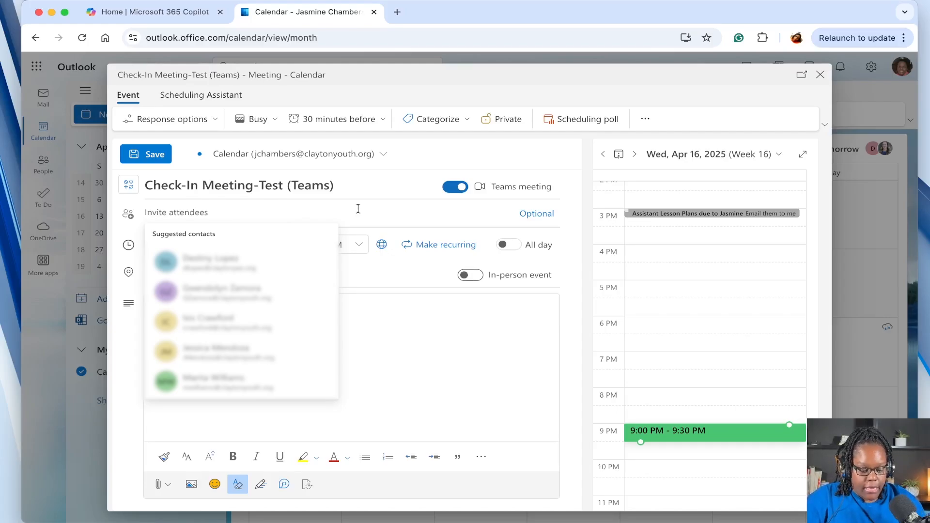
{"action": "type", "text": "kimber"}
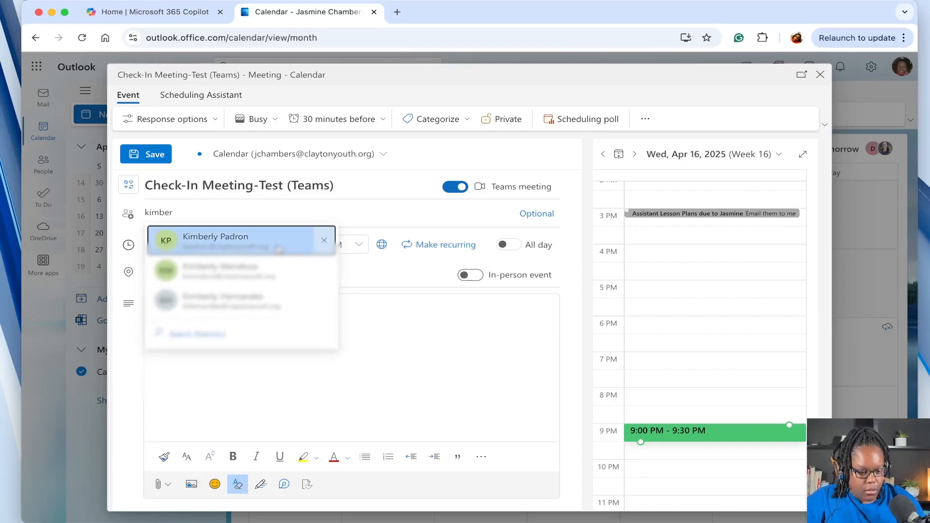
{"action": "left_click", "coordinate": [288, 236]}
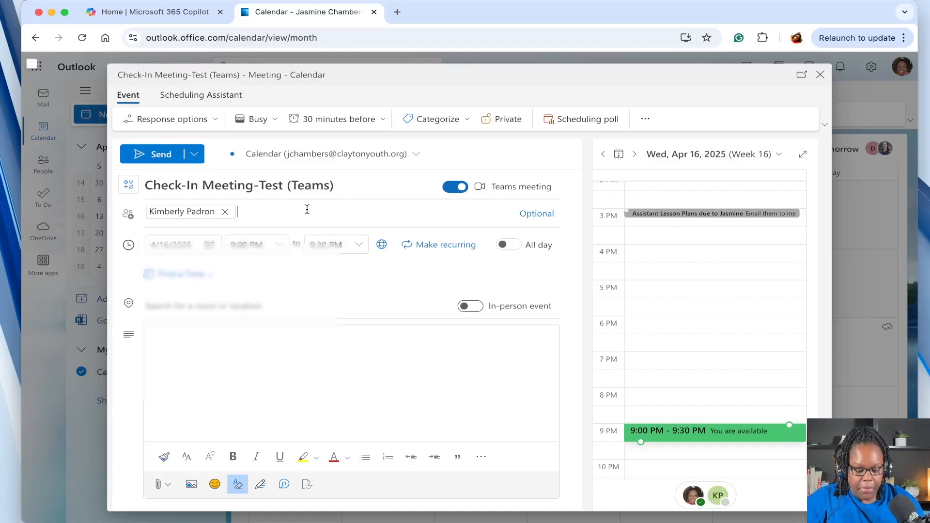
Add two more colleagues as attendees of the event, searching for each by first name.
{"action": "type", "text": "jessica"}
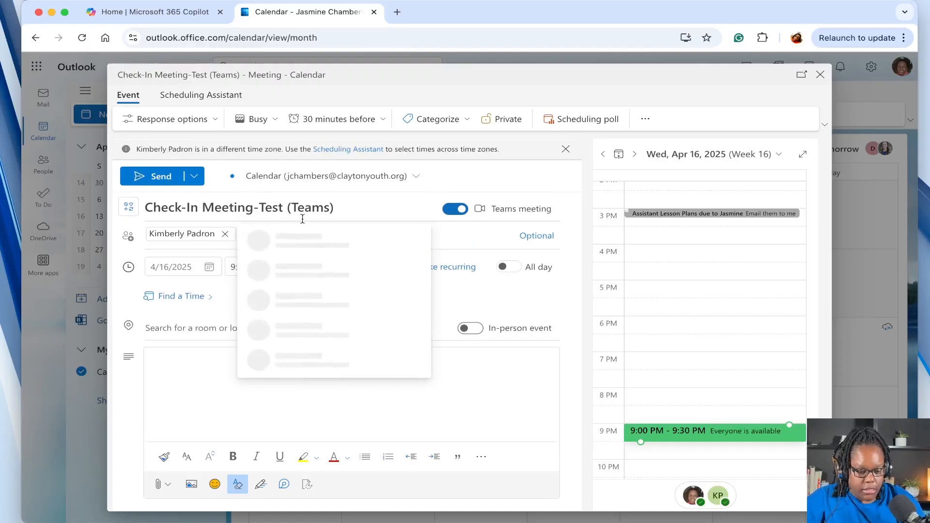
{"action": "key", "text": "Return"}
{"action": "type", "text": "shameka"}
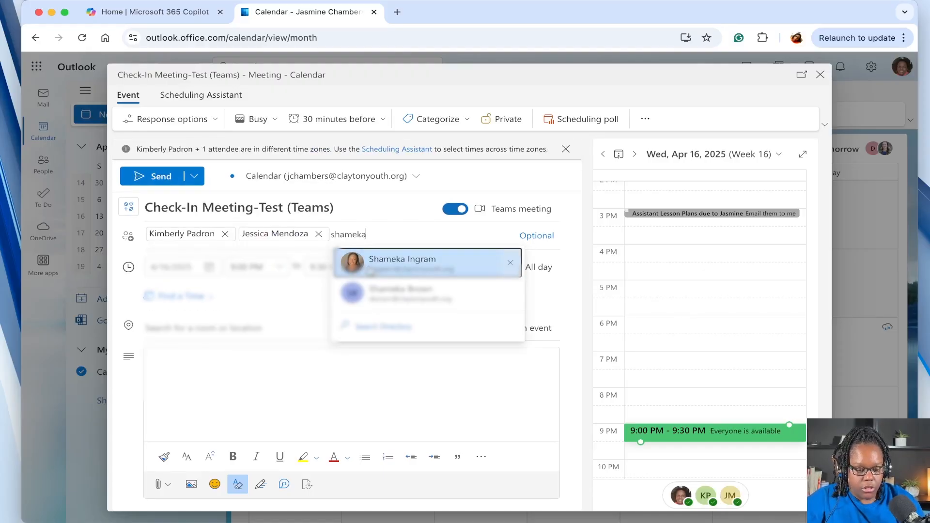
{"action": "key", "text": "Return"}
Remove all individually added attendees from the event.
{"action": "key", "text": "BackSpace"}
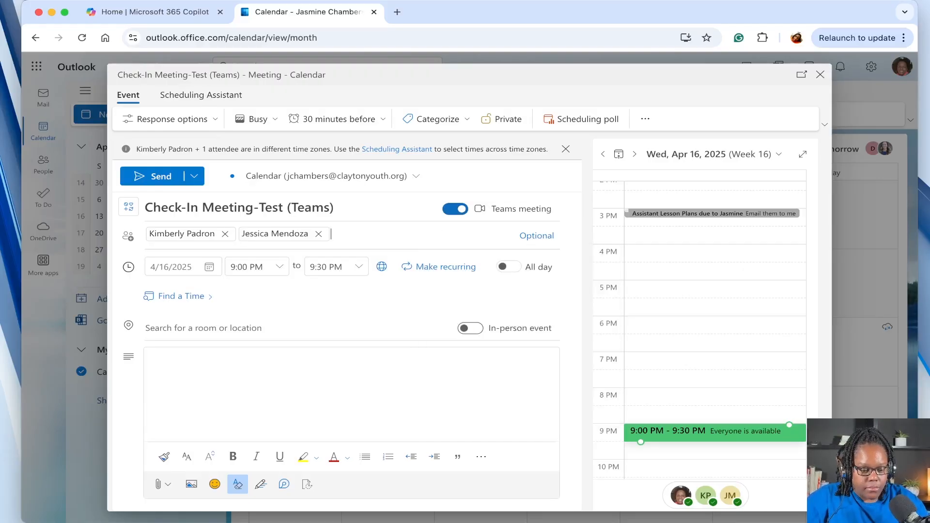
{"action": "key", "text": "BackSpace"}
{"action": "key", "text": "BackSpace"}
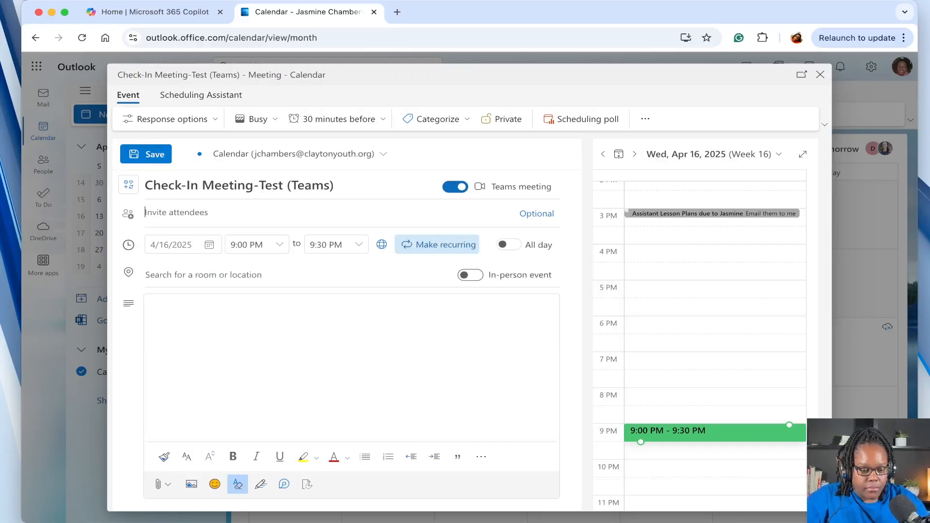
Invite the "8 week Assistants 2025" contact group and expand it into its individual members.
{"action": "left_click", "coordinate": [368, 218]}
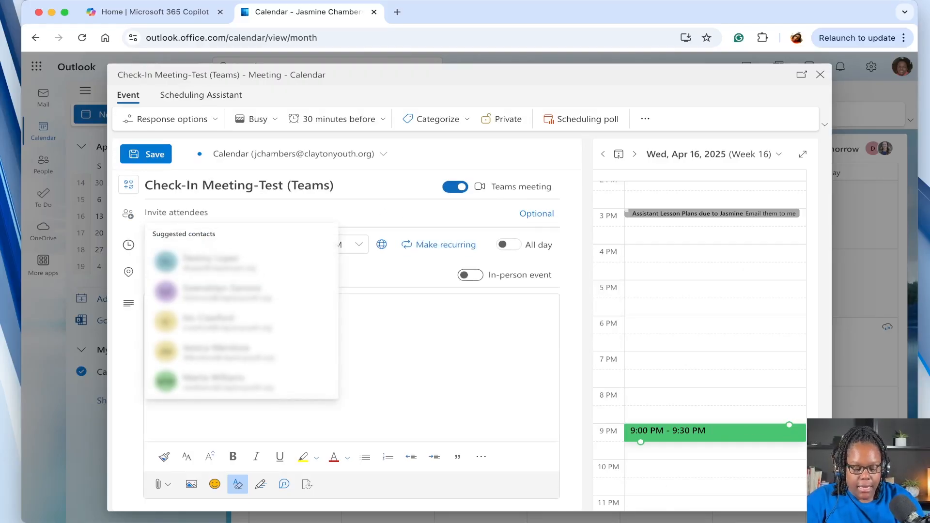
{"action": "type", "text": "8wee"}
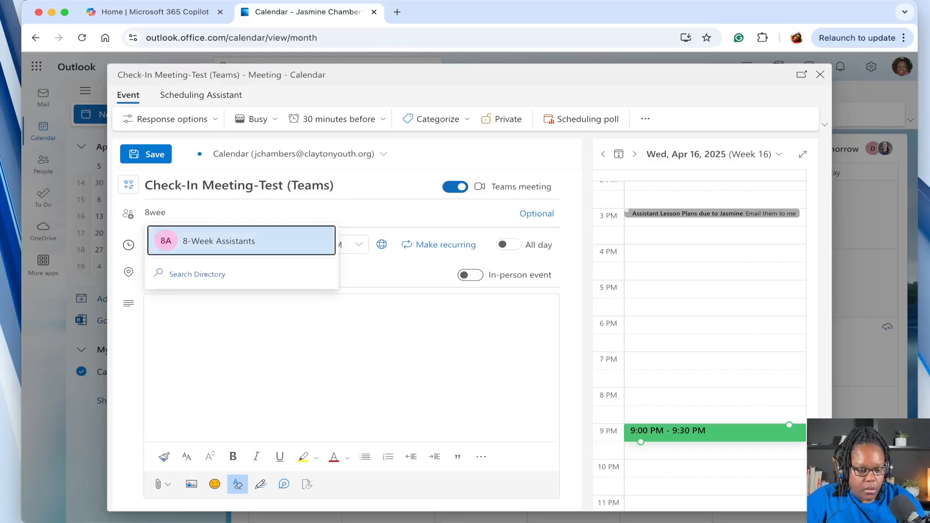
{"action": "key", "text": "BackSpace"}
{"action": "key", "text": "BackSpace"}
{"action": "key", "text": "BackSpace"}
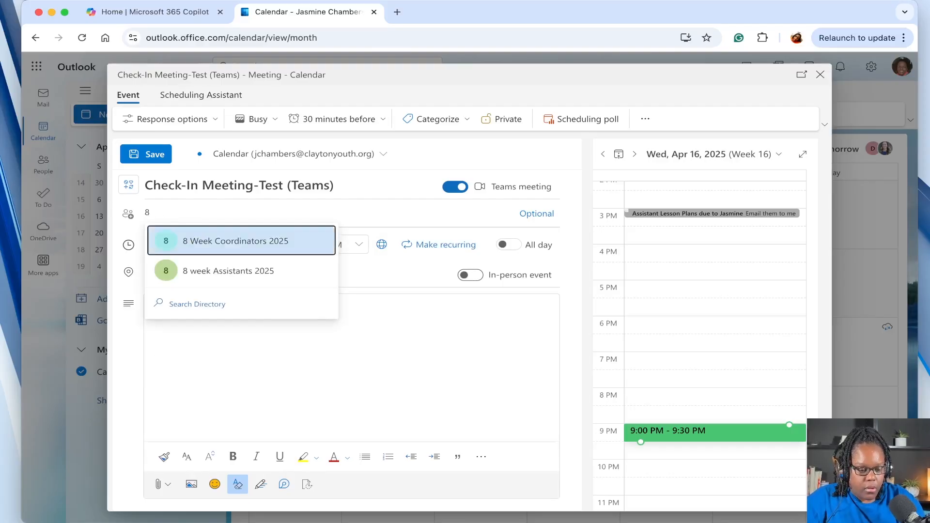
{"action": "left_click", "coordinate": [264, 282]}
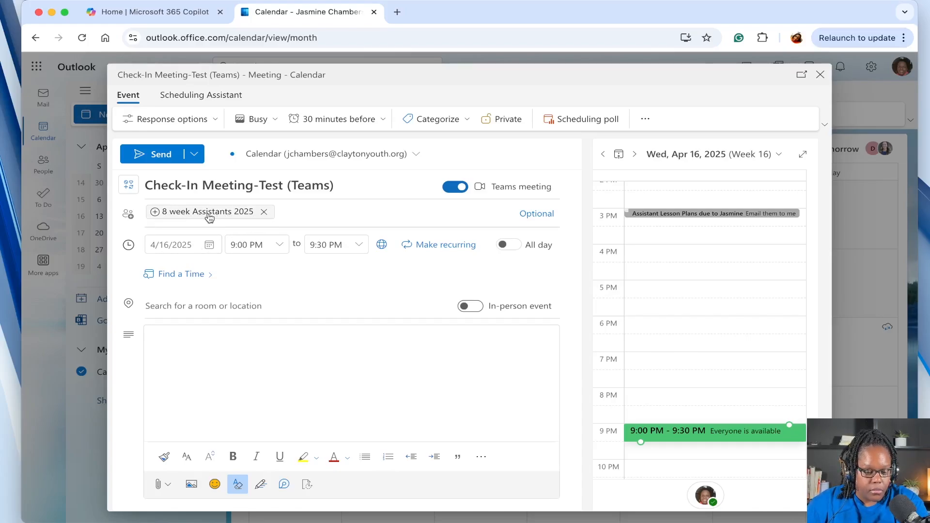
{"action": "left_click", "coordinate": [155, 213]}
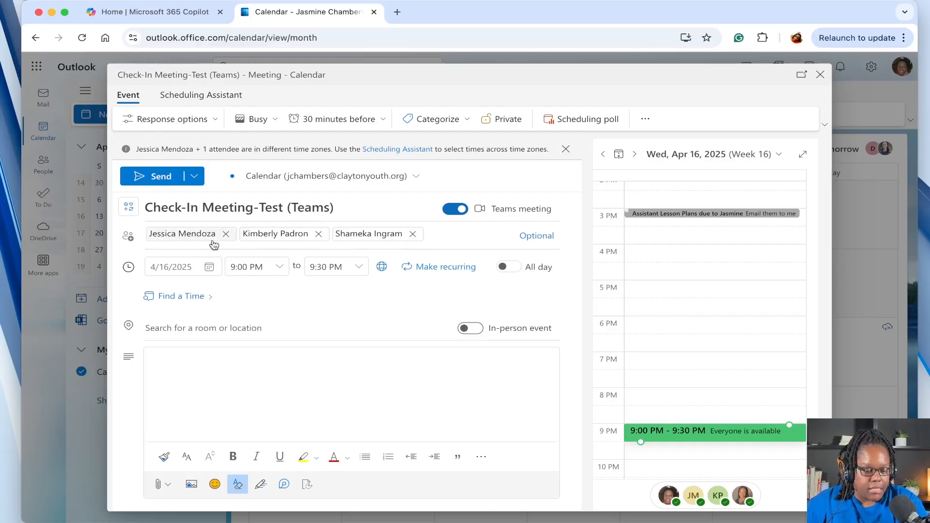
Add an optional attendees line and invite four people on it, choosing the suggested contact for each name searched.
{"action": "left_click", "coordinate": [539, 237]}
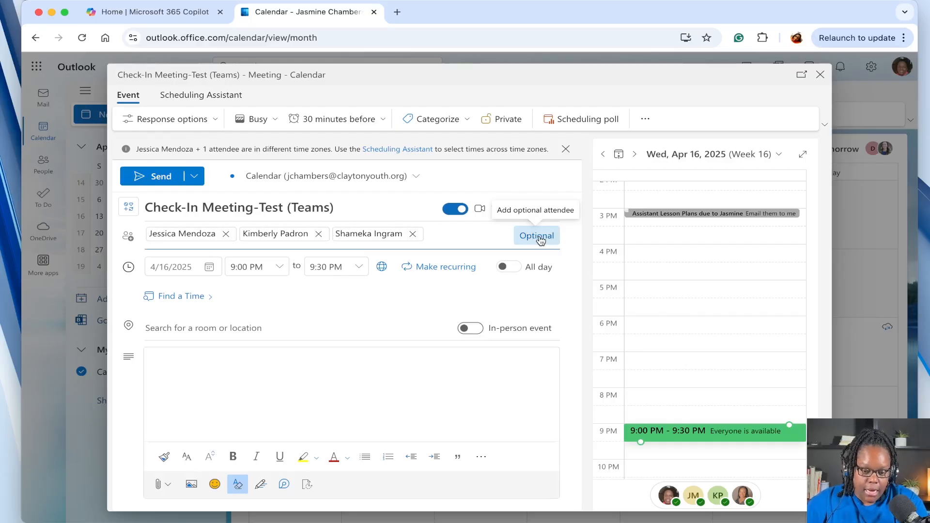
{"action": "left_click", "coordinate": [537, 236]}
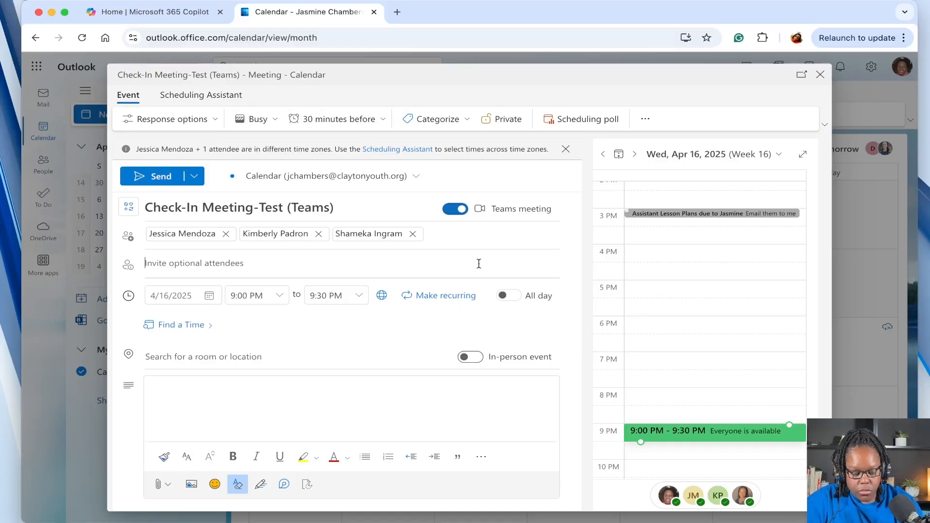
{"action": "type", "text": "mart"}
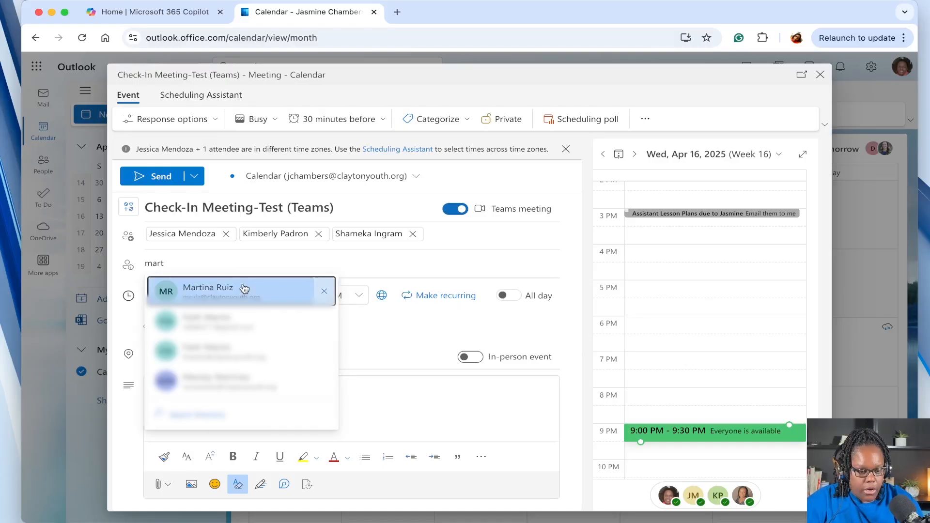
{"action": "left_click", "coordinate": [243, 288]}
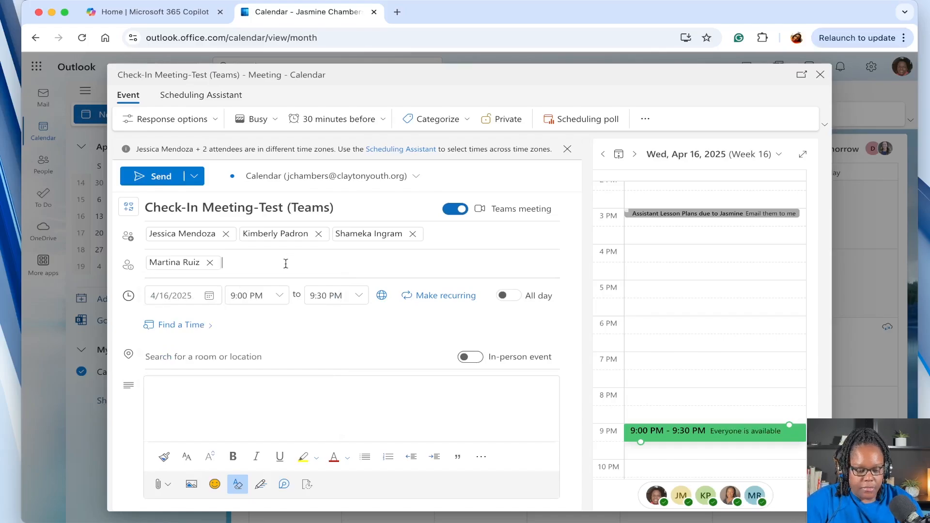
{"action": "type", "text": "sir"}
{"action": "left_click", "coordinate": [278, 290]}
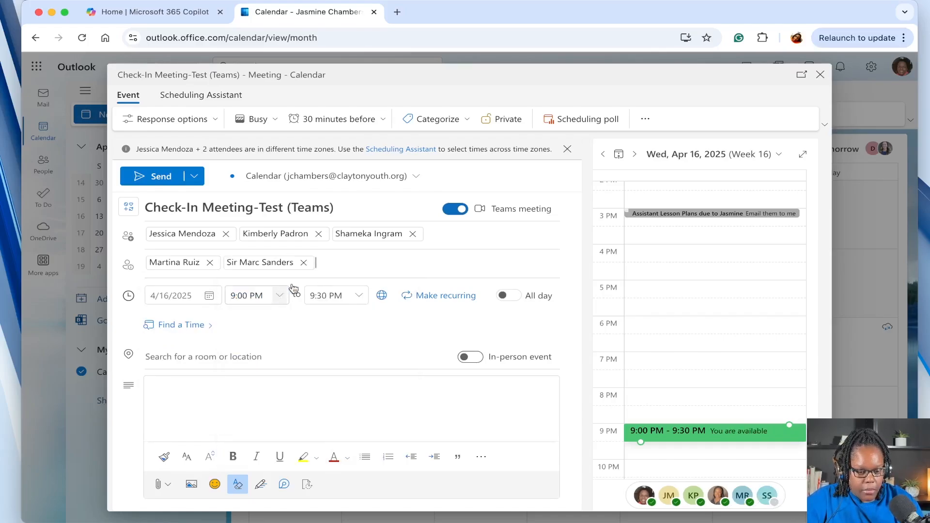
{"action": "type", "text": "laqui"}
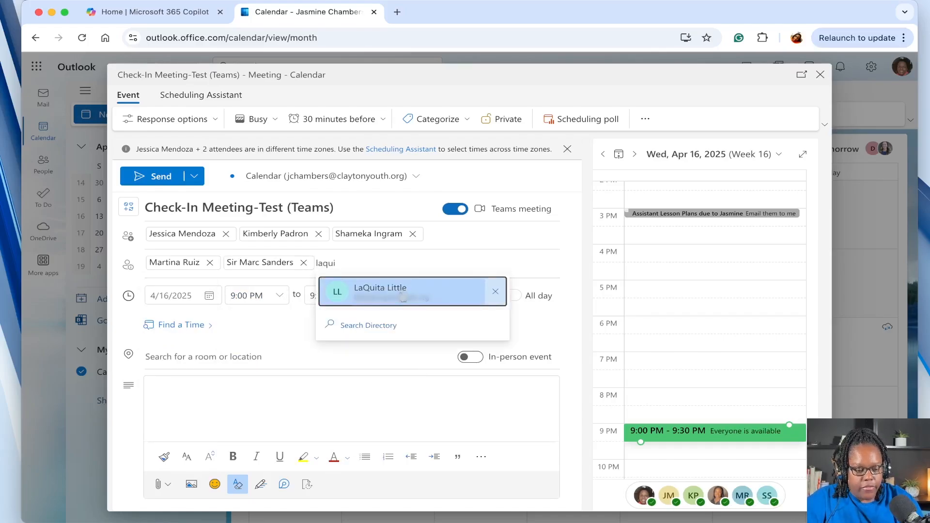
{"action": "left_click", "coordinate": [403, 297]}
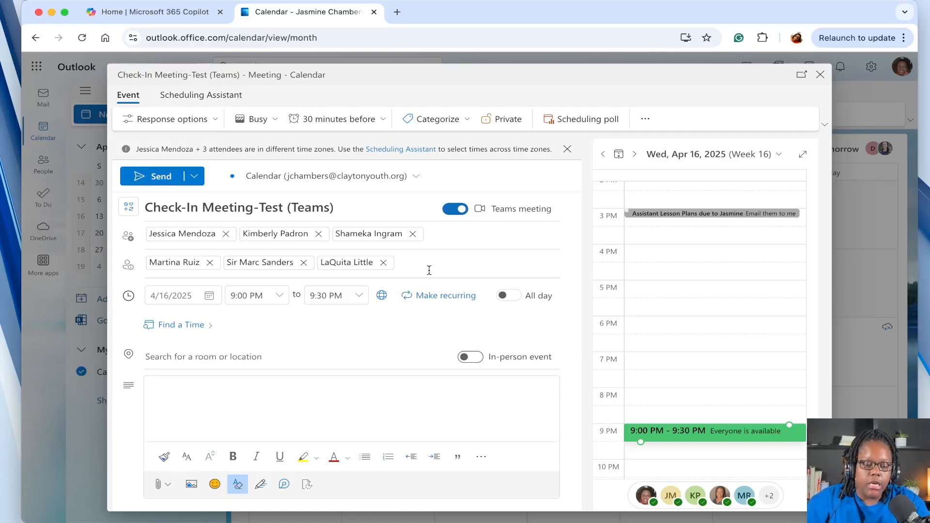
{"action": "left_click", "coordinate": [470, 263]}
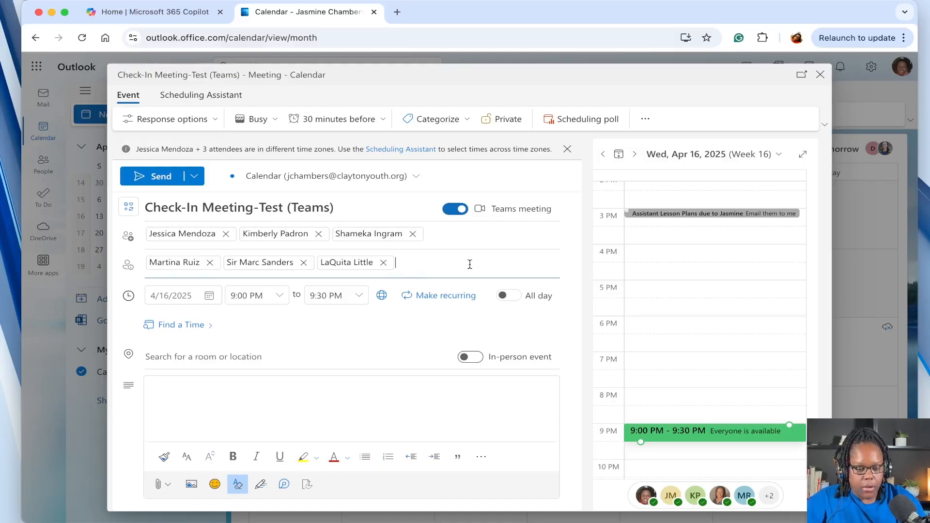
{"action": "type", "text": "jasmin"}
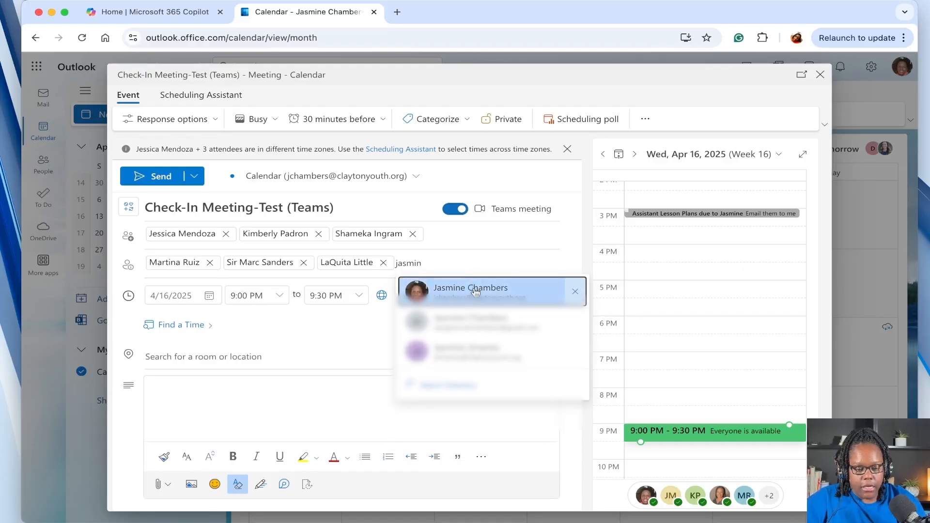
{"action": "left_click", "coordinate": [475, 291]}
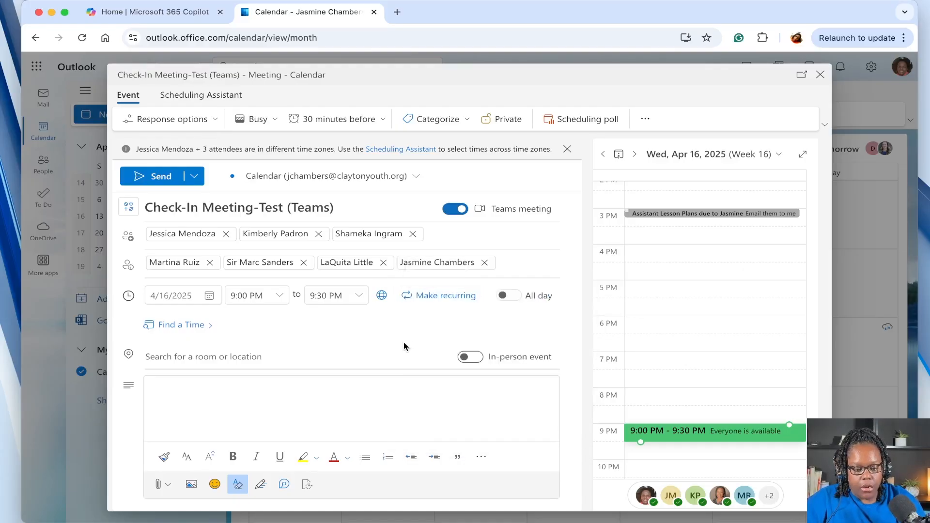
Schedule the meeting for April 24, 2025, from 12:30 PM to 1:30 PM.
{"action": "left_click", "coordinate": [209, 296]}
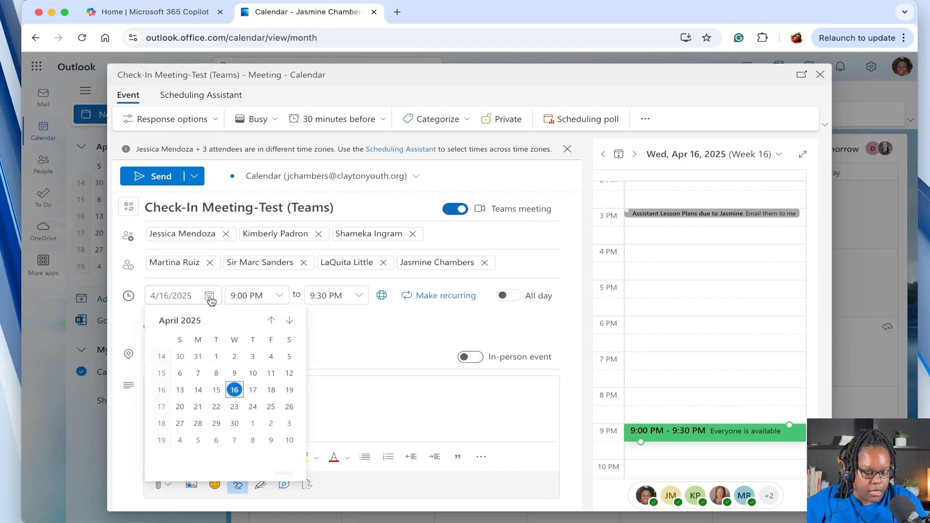
{"action": "left_click", "coordinate": [253, 408]}
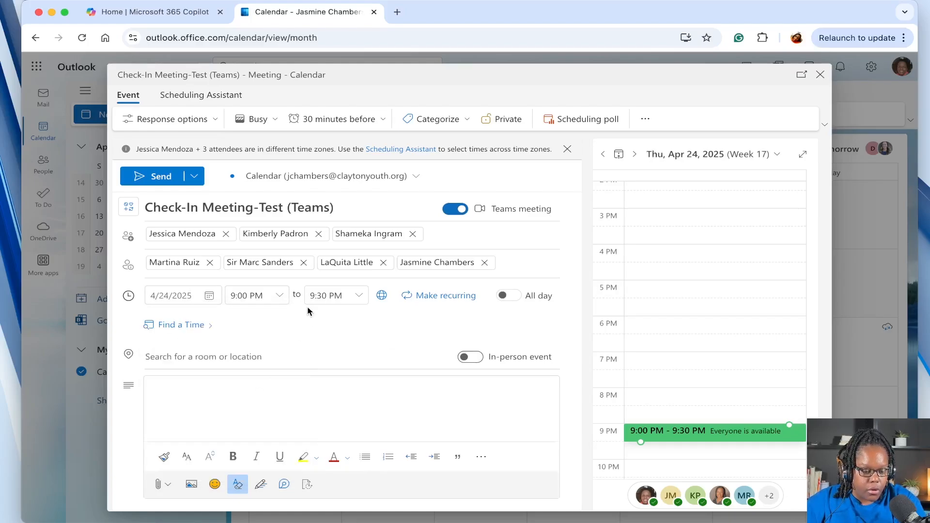
{"action": "left_click", "coordinate": [280, 296]}
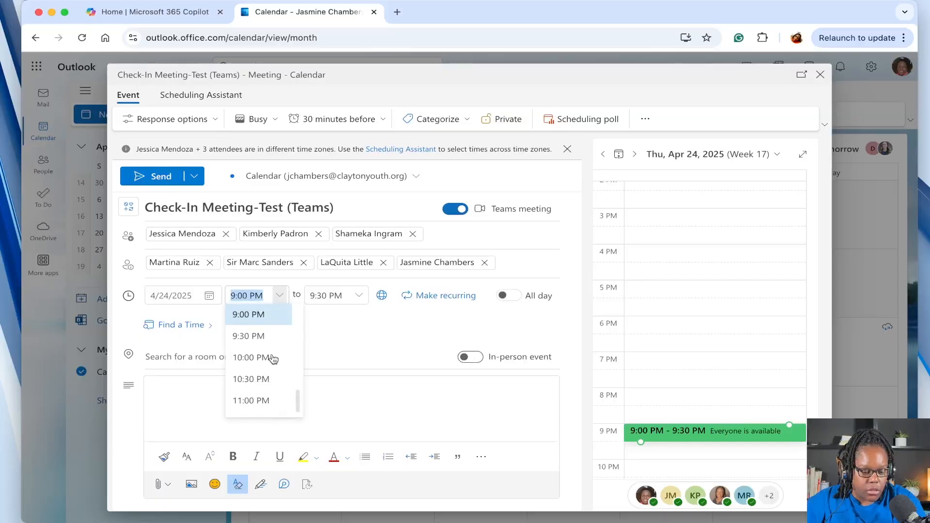
{"action": "scroll", "coordinate": [270, 357], "scroll_direction": "up", "scroll_amount": 7}
{"action": "left_click", "coordinate": [261, 325]}
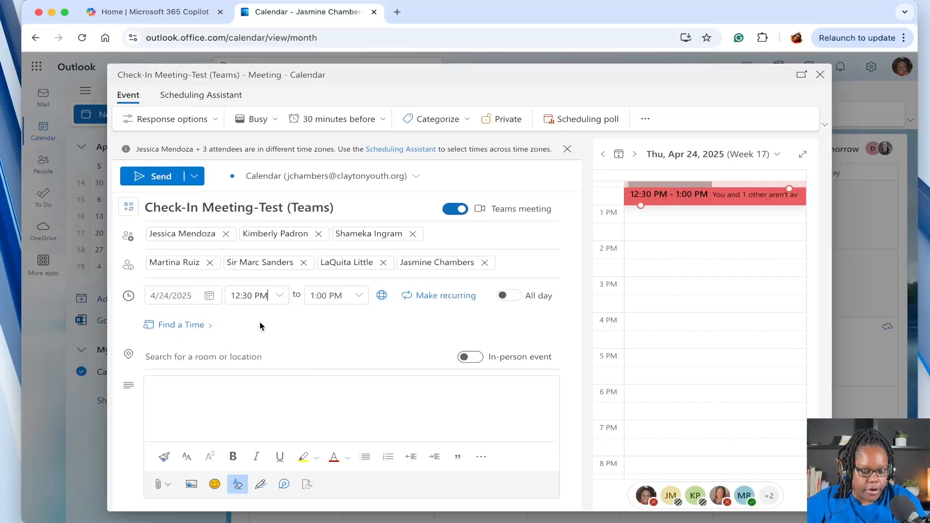
{"action": "left_click", "coordinate": [361, 297]}
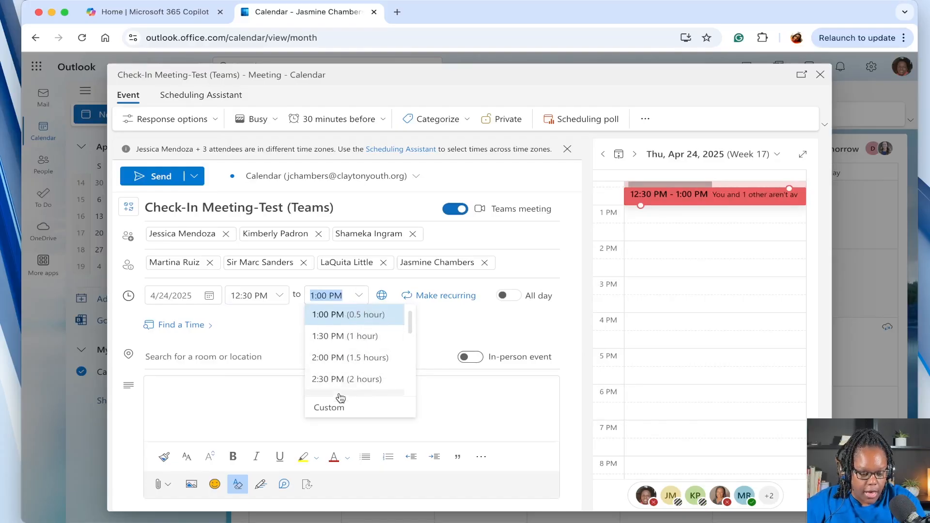
{"action": "left_click", "coordinate": [343, 336]}
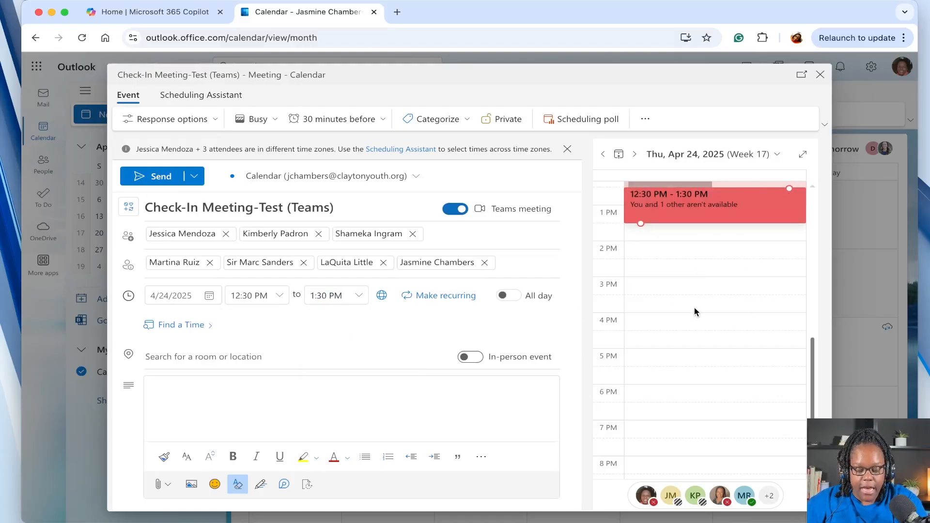
Check the day's schedule for conflicts and set the meeting's start time to 2:00 PM.
{"action": "scroll", "coordinate": [687, 247], "scroll_direction": "up", "scroll_amount": 1}
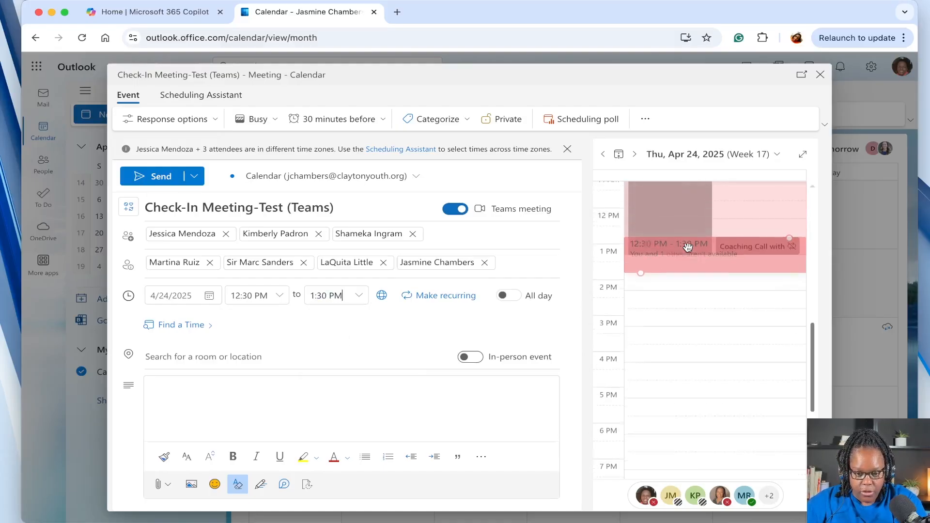
{"action": "scroll", "coordinate": [688, 247], "scroll_direction": "up", "scroll_amount": 1}
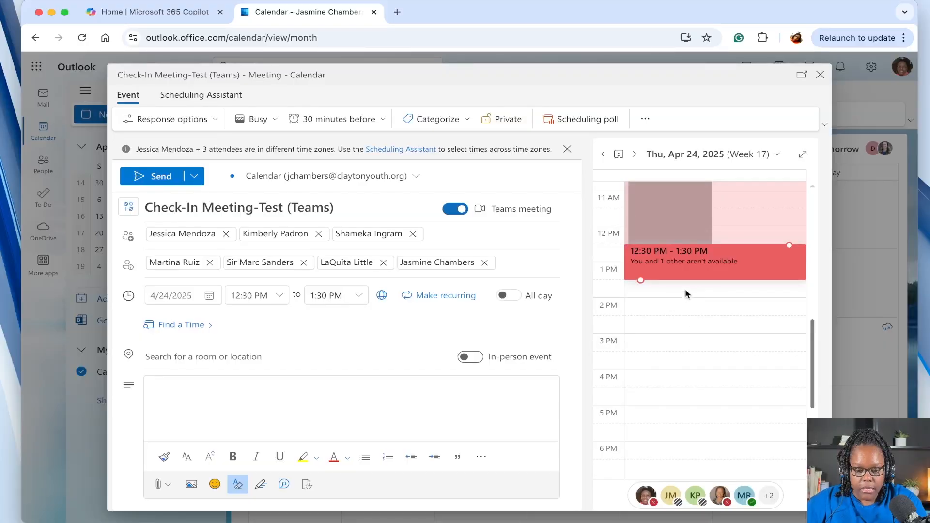
{"action": "scroll", "coordinate": [685, 293], "scroll_direction": "up", "scroll_amount": 2}
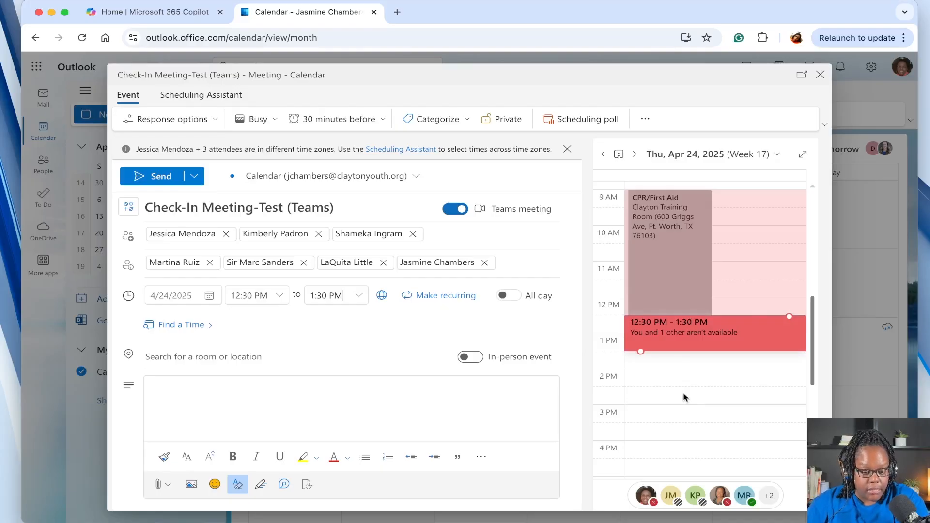
{"action": "left_click", "coordinate": [281, 301]}
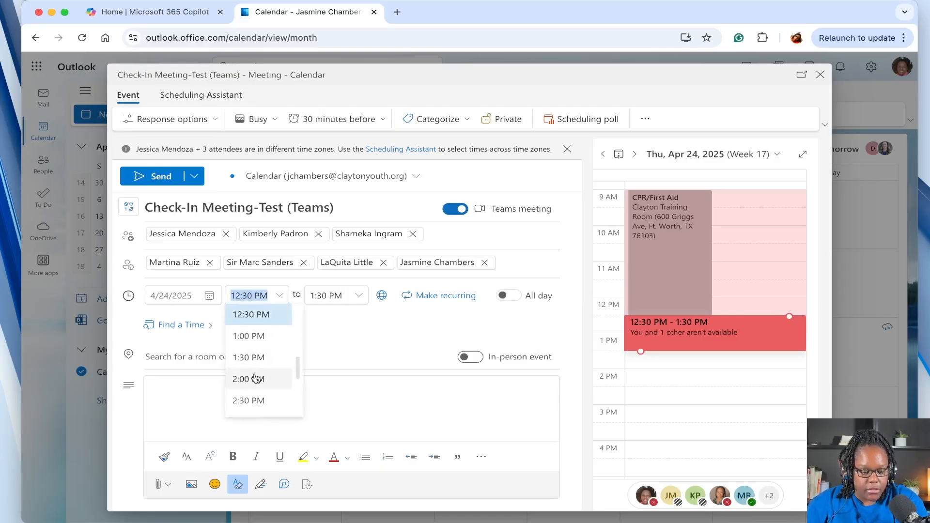
{"action": "left_click", "coordinate": [256, 379]}
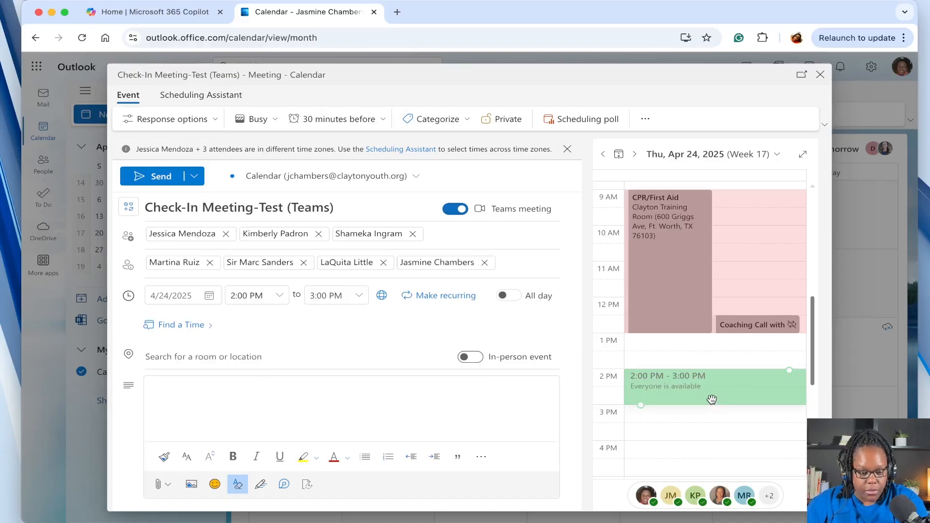
Set the meeting's start time back to 12:30 PM.
{"action": "left_click", "coordinate": [284, 298]}
{"action": "left_click", "coordinate": [284, 297]}
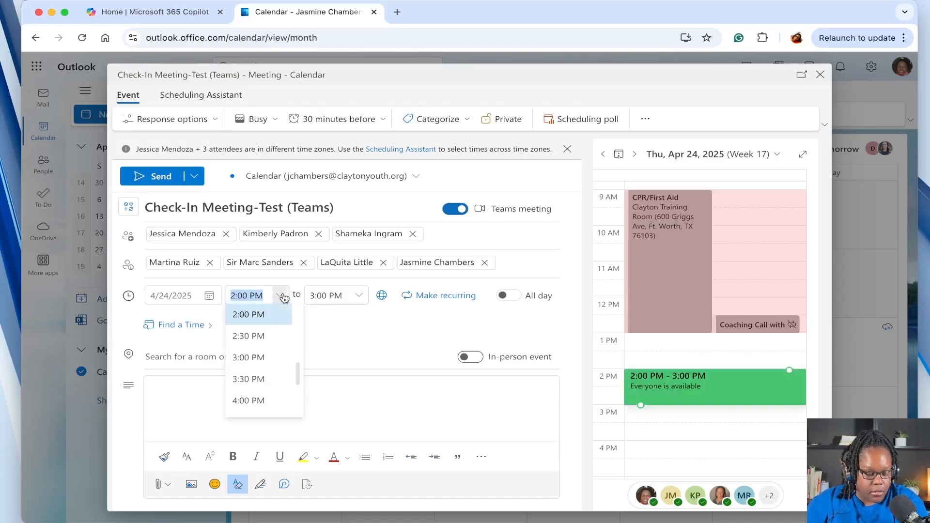
{"action": "scroll", "coordinate": [274, 347], "scroll_direction": "up", "scroll_amount": 2}
{"action": "left_click", "coordinate": [269, 334]}
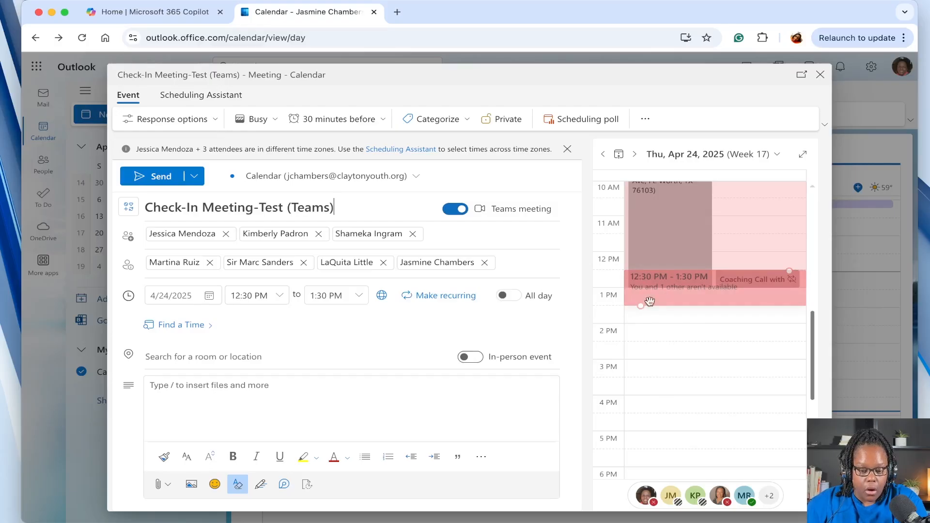
Move the meeting block in the day schedule to the 1:30 PM to 2:30 PM slot.
{"action": "left_click", "coordinate": [680, 349]}
{"action": "left_click", "coordinate": [679, 330]}
{"action": "left_click", "coordinate": [676, 309]}
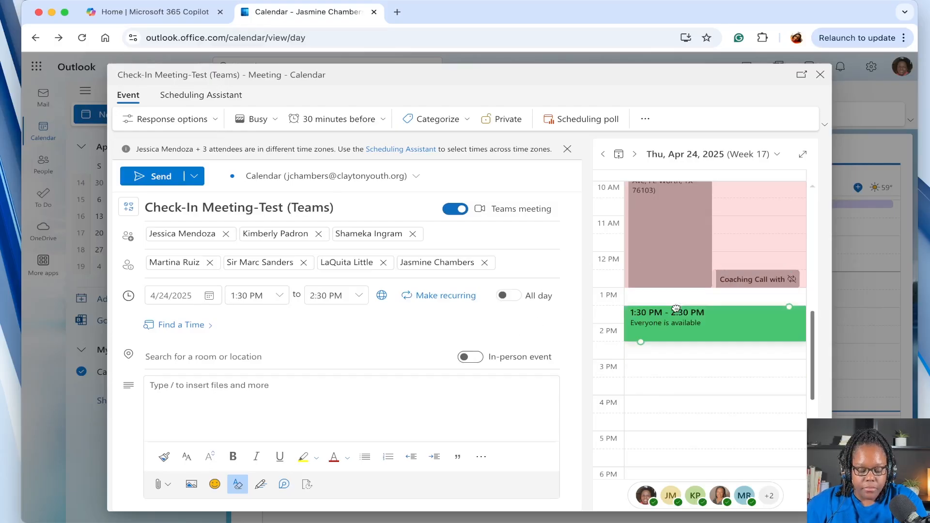
Try the meeting block at 2:00 PM to 3:00 PM in the day schedule and return it to 12:30 PM to 1:30 PM.
{"action": "left_click_drag", "start_coordinate": [676, 308], "coordinate": [685, 231]}
{"action": "left_click_drag", "start_coordinate": [693, 338], "coordinate": [690, 343]}
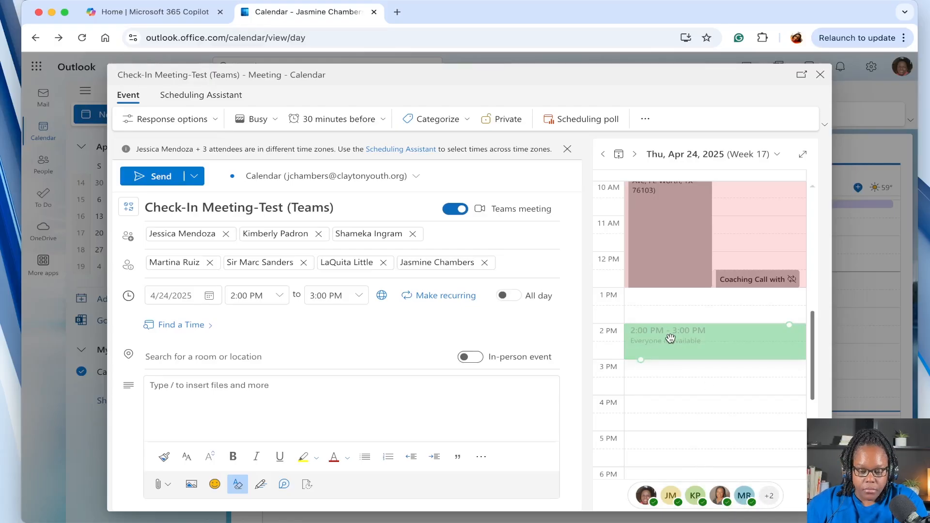
{"action": "left_click_drag", "start_coordinate": [670, 337], "coordinate": [670, 281]}
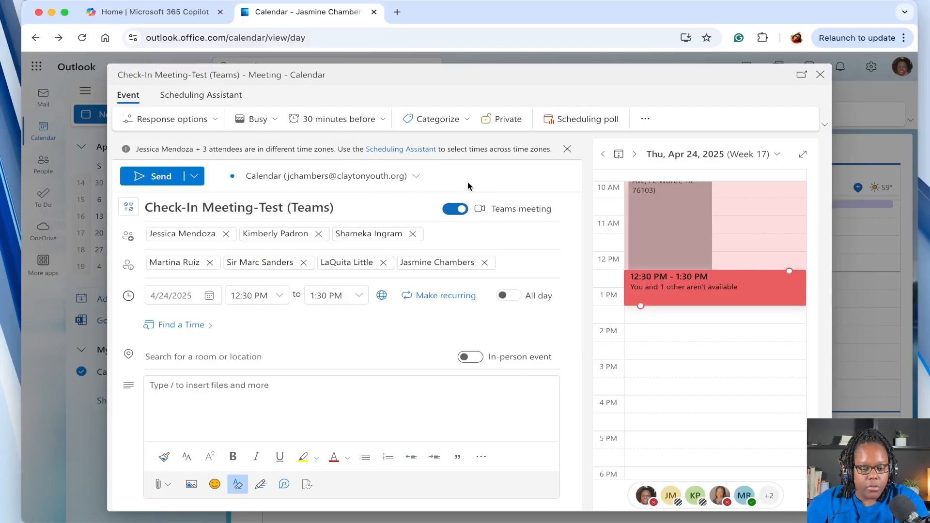
{"action": "scroll", "coordinate": [468, 186], "scroll_direction": "up", "scroll_amount": 2}
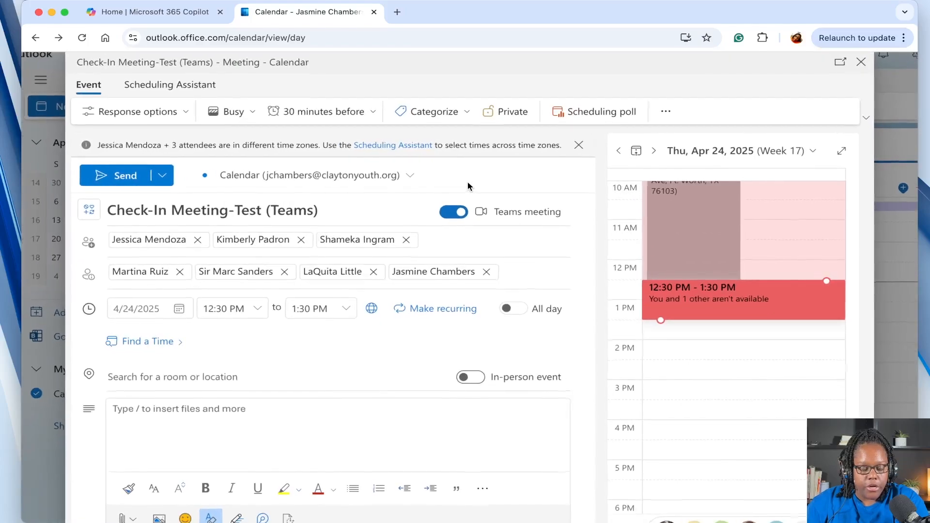
{"action": "scroll", "coordinate": [467, 183], "scroll_direction": "up", "scroll_amount": 1}
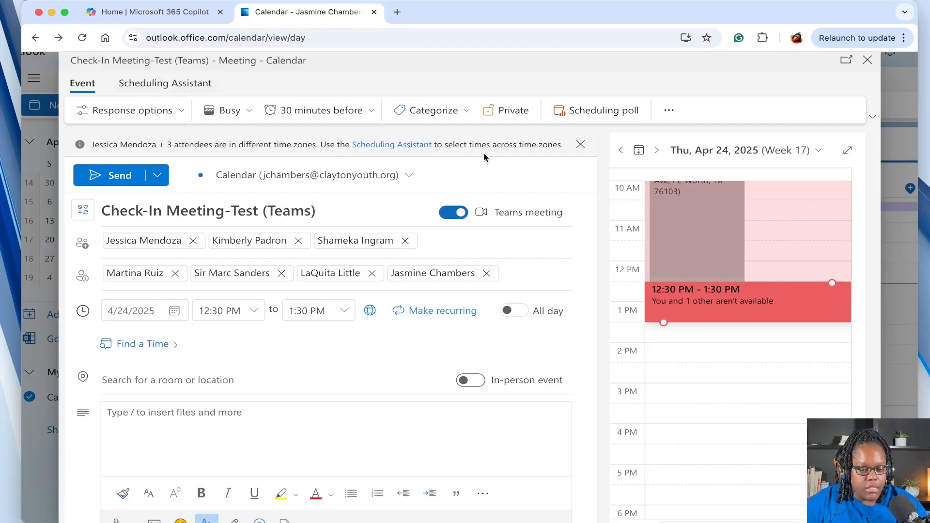
{"action": "scroll", "coordinate": [739, 248], "scroll_direction": "down", "scroll_amount": 1}
{"action": "left_click_drag", "start_coordinate": [740, 249], "coordinate": [737, 253]}
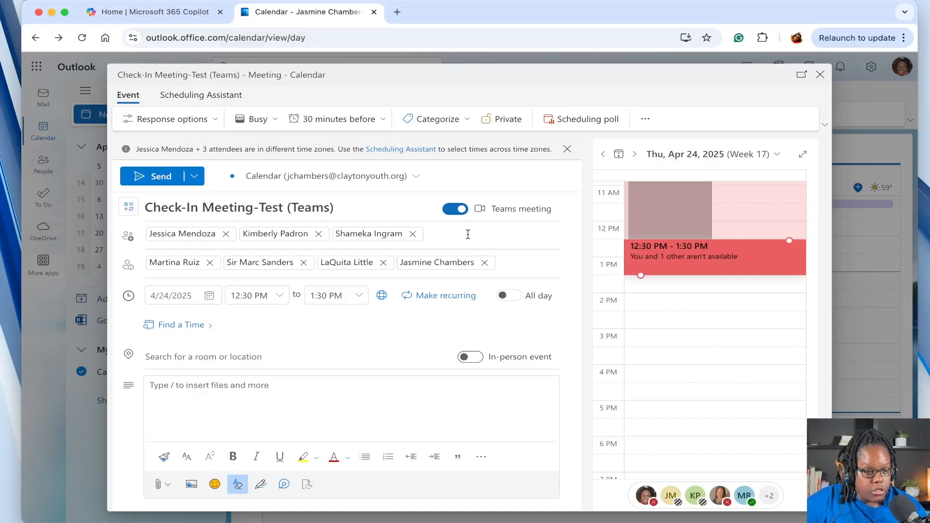
Try the suggested Program Development Training Center as the meeting location and remove it again.
{"action": "left_click", "coordinate": [230, 358]}
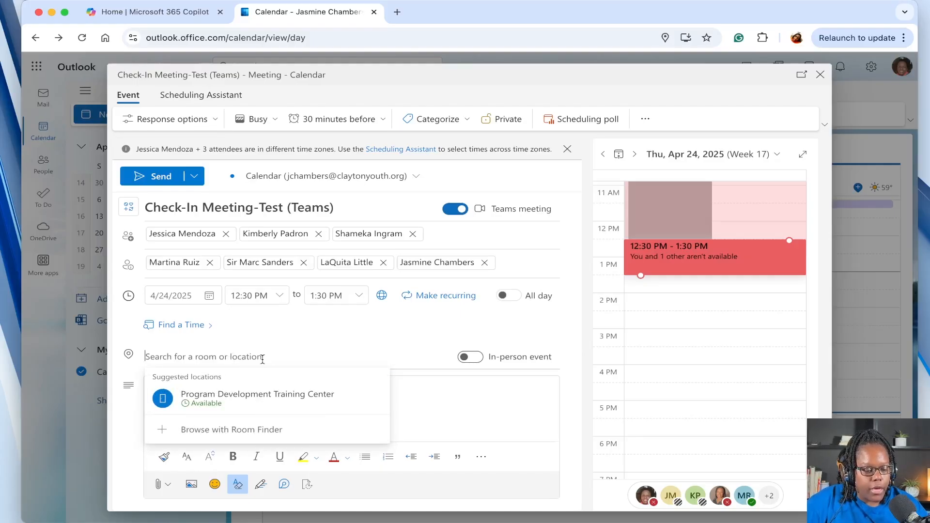
{"action": "left_click", "coordinate": [246, 356]}
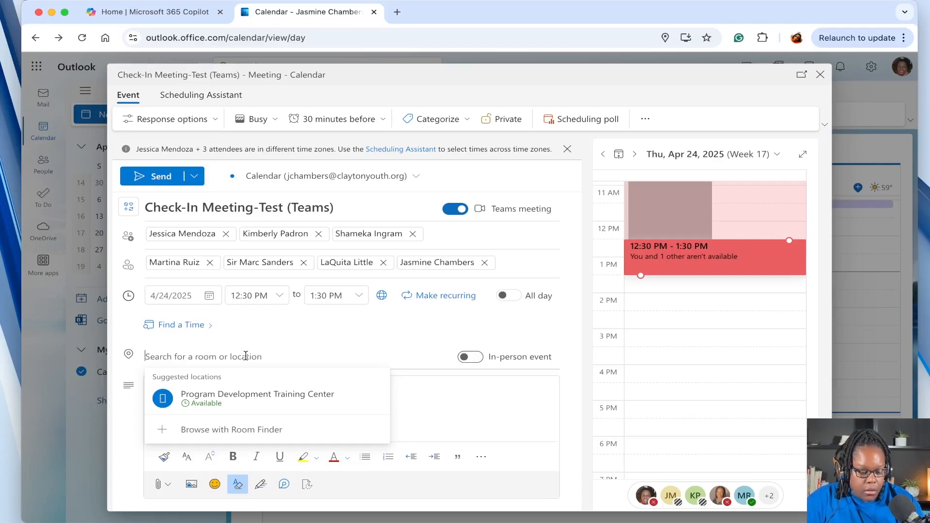
{"action": "left_click", "coordinate": [260, 402]}
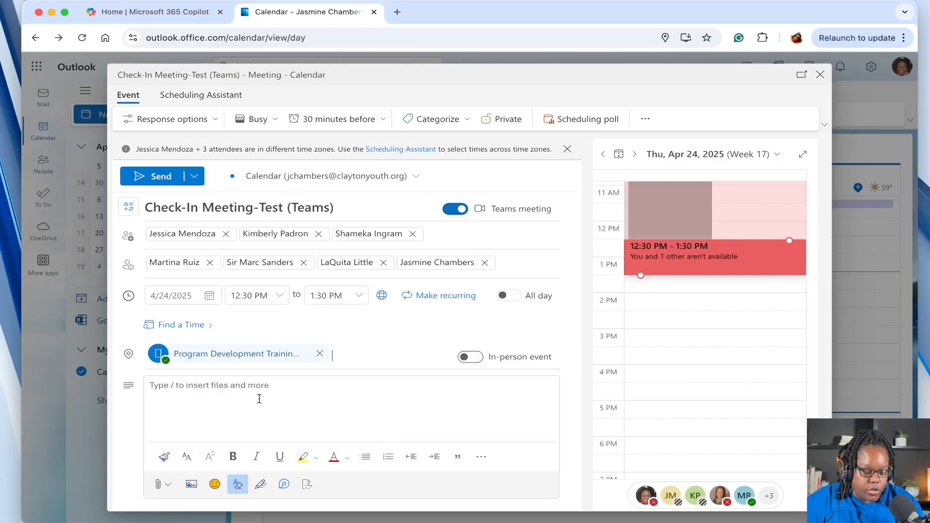
{"action": "left_click", "coordinate": [320, 355]}
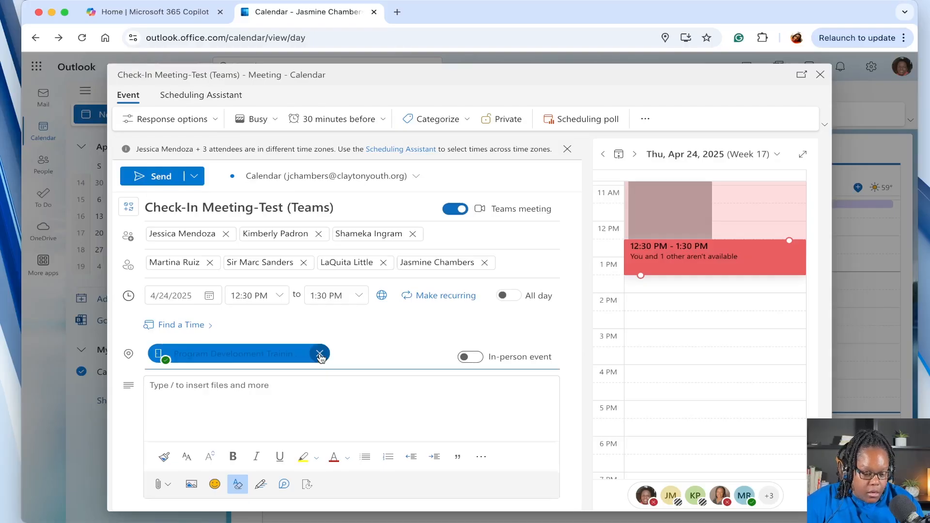
{"action": "left_click", "coordinate": [320, 355]}
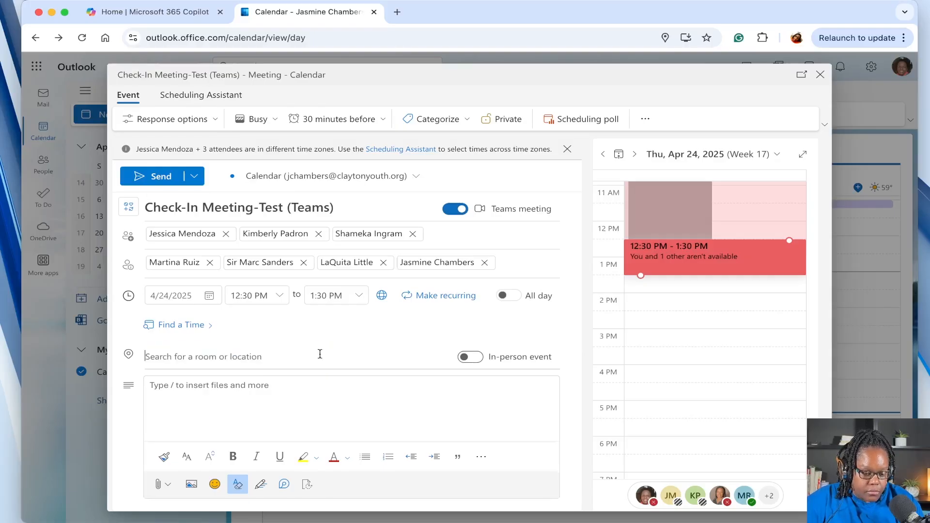
Try the meeting as an in-person event without Teams and switch it back to a Teams meeting only.
{"action": "left_click", "coordinate": [472, 358]}
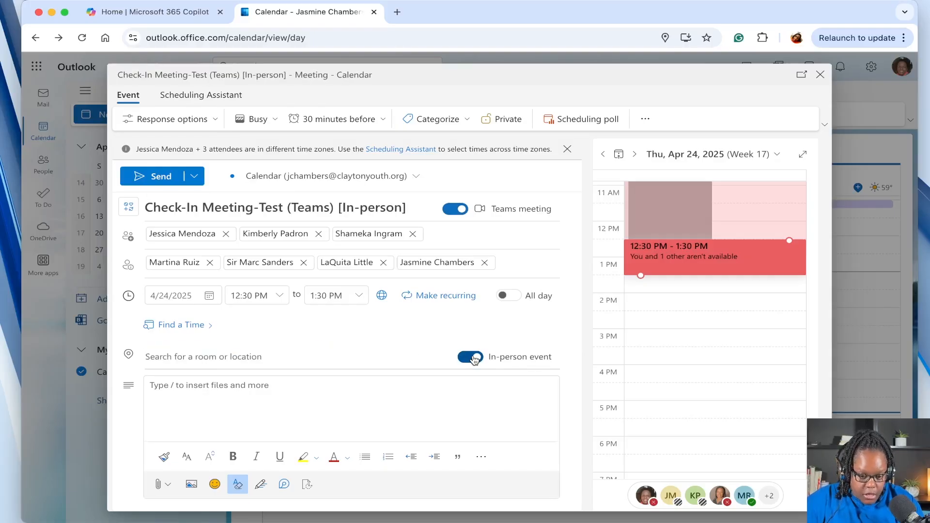
{"action": "left_click", "coordinate": [454, 209]}
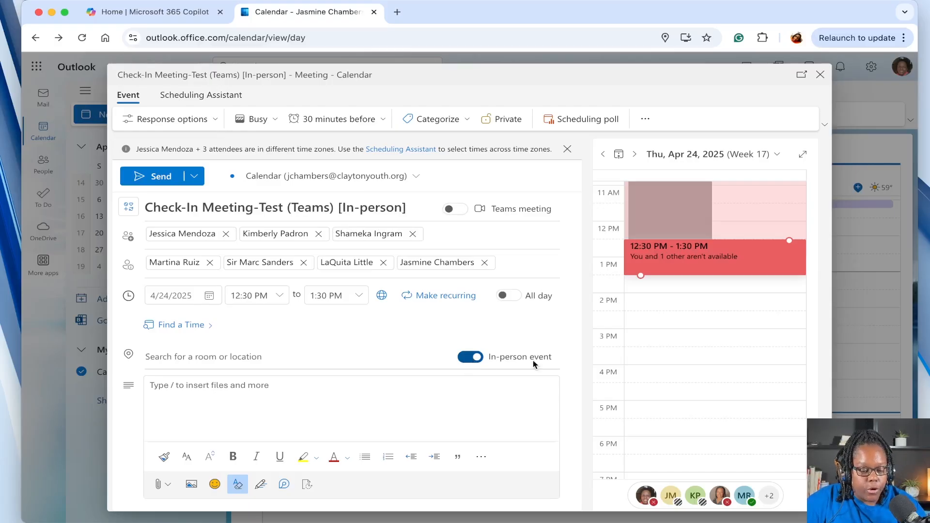
{"action": "left_click", "coordinate": [470, 358]}
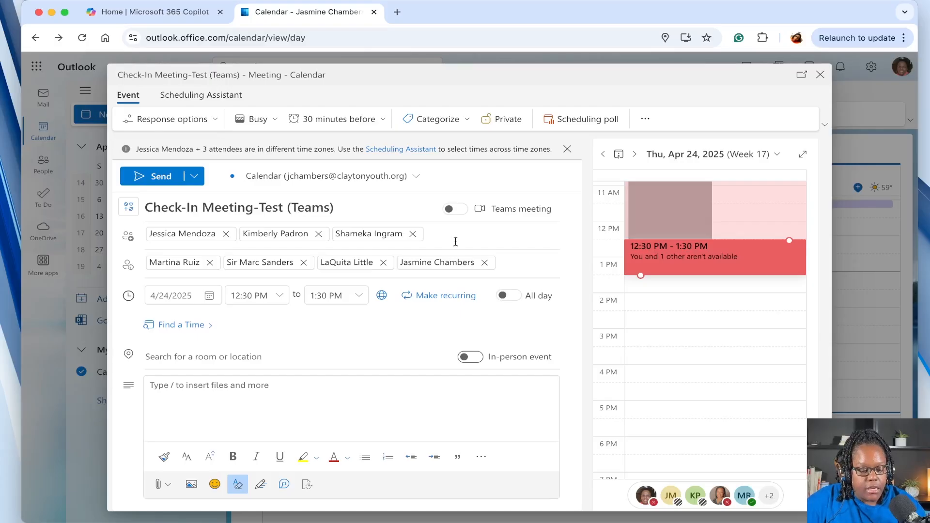
{"action": "left_click", "coordinate": [458, 211]}
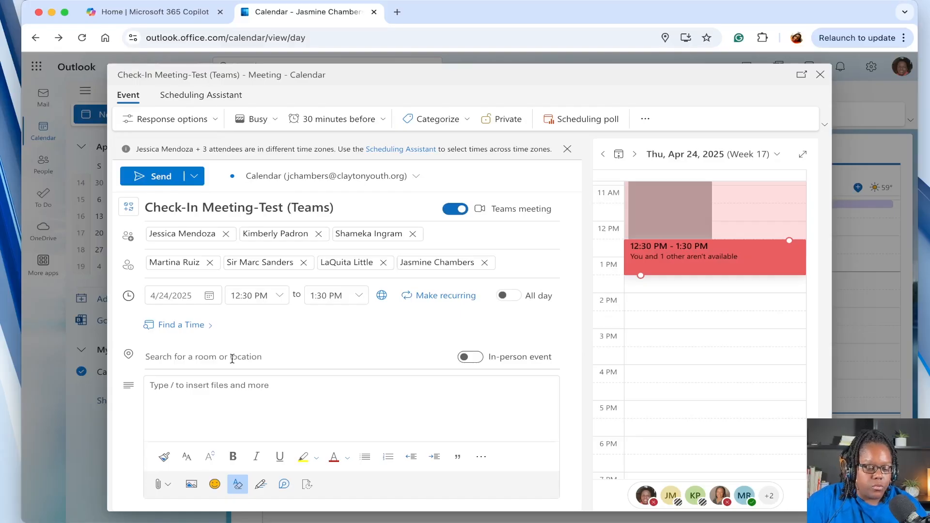
Enter the meeting description "This is a check meeting for assistants to meet with the coach.".
{"action": "left_click", "coordinate": [250, 396]}
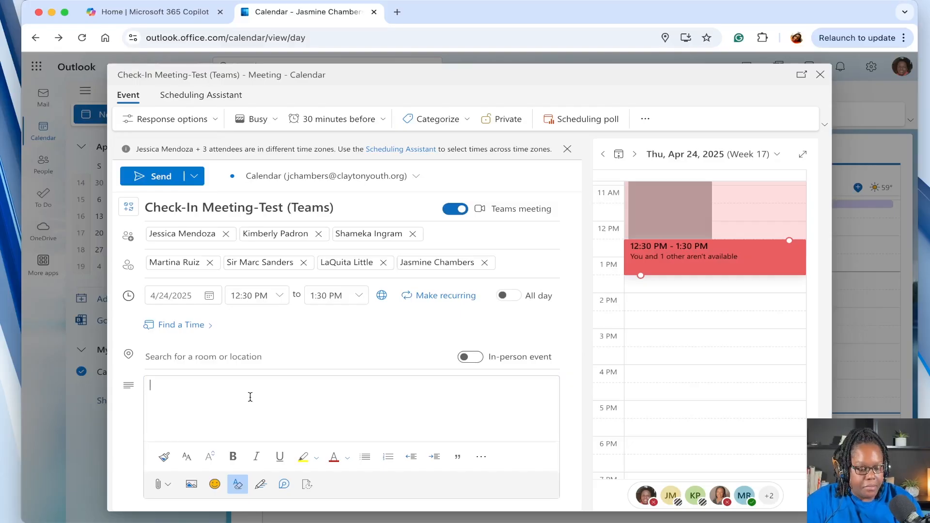
{"action": "type", "text": "This is a check meeting"}
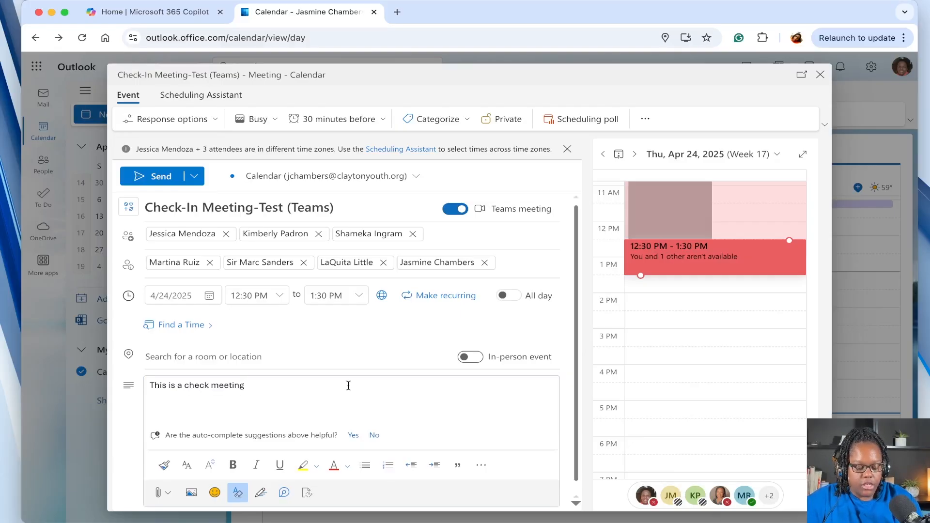
{"action": "type", "text": " for"}
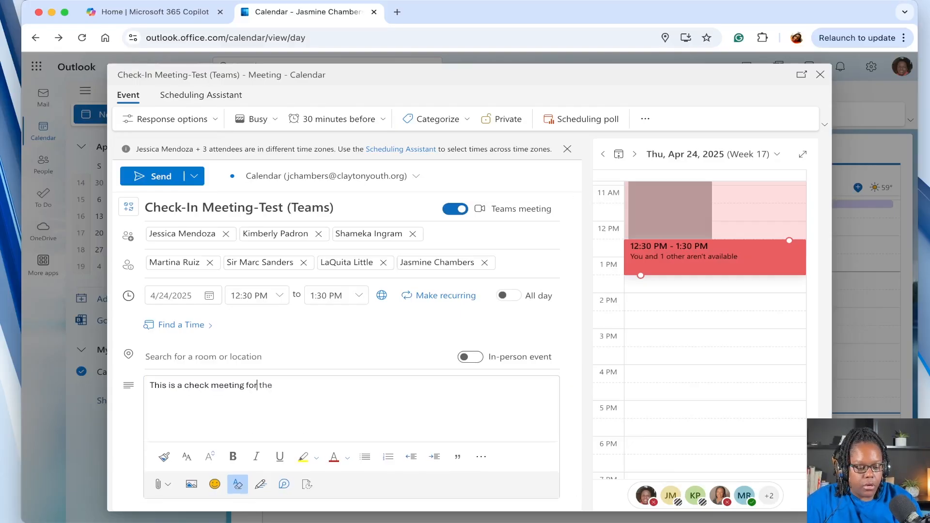
{"action": "type", "text": " assistants "}
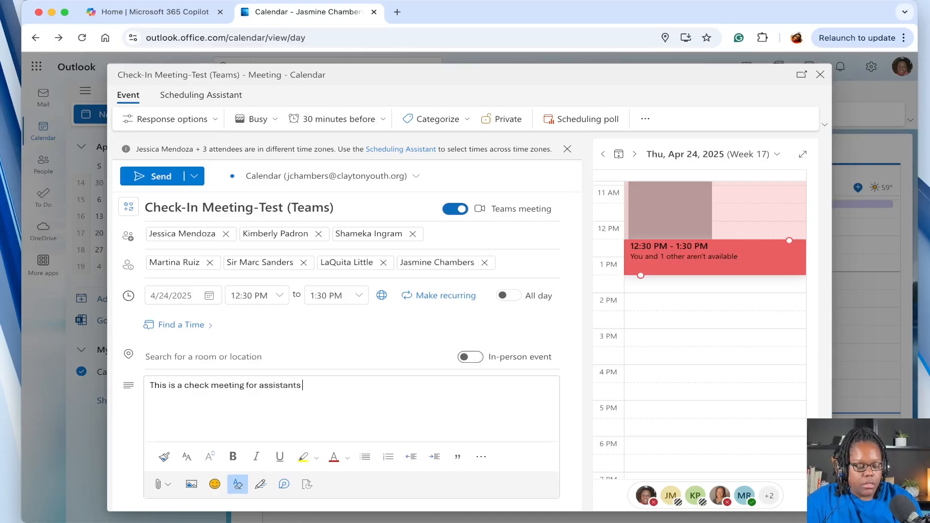
{"action": "type", "text": "to me"}
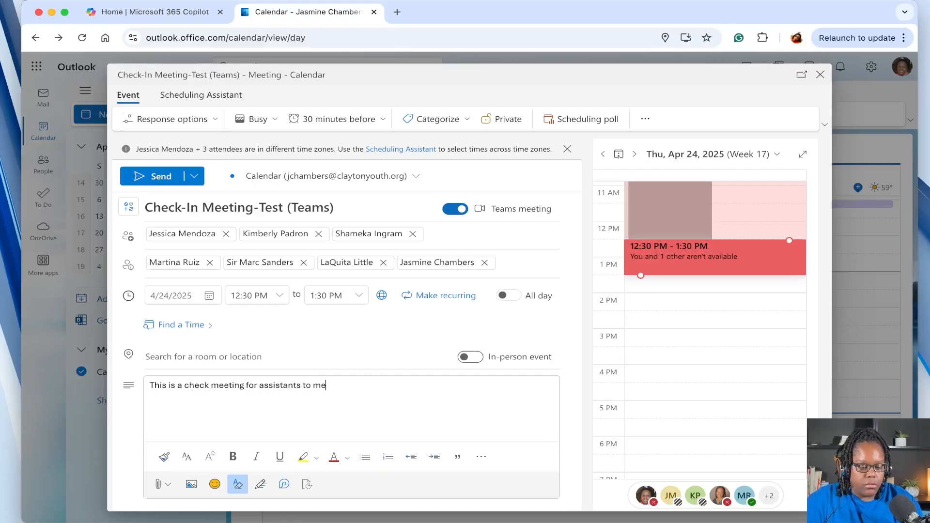
{"action": "type", "text": "et with the "}
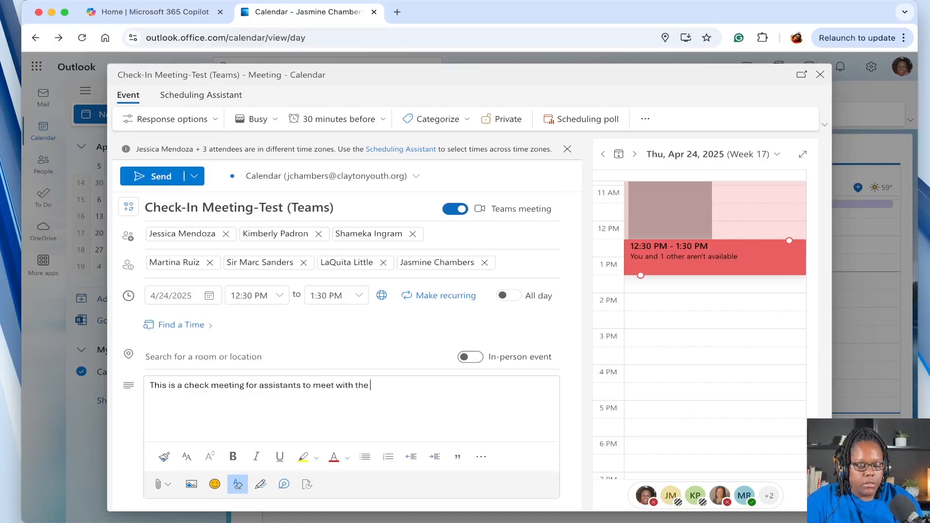
{"action": "type", "text": "coeach"}
{"action": "key", "text": "BackSpace"}
{"action": "key", "text": "BackSpace"}
{"action": "key", "text": "BackSpace"}
{"action": "key", "text": "BackSpace"}
{"action": "type", "text": "ach."}
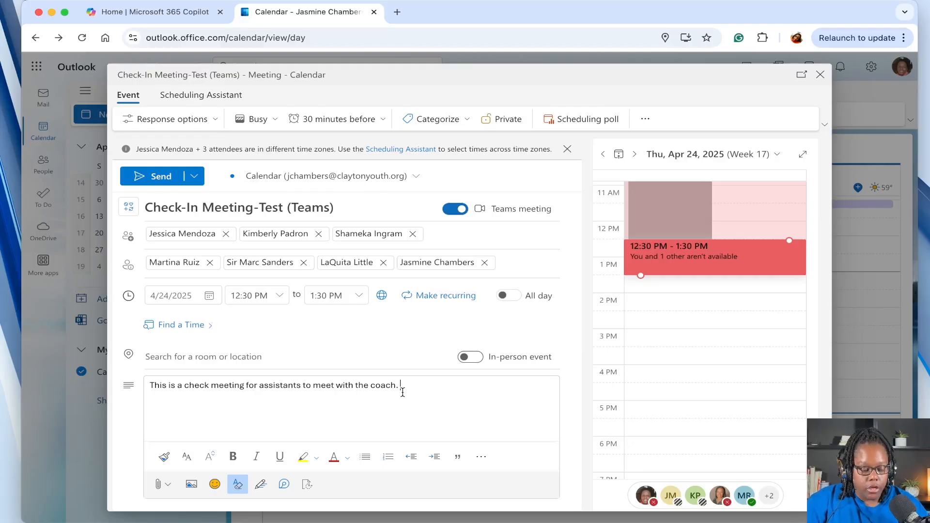
{"action": "left_click", "coordinate": [168, 486]}
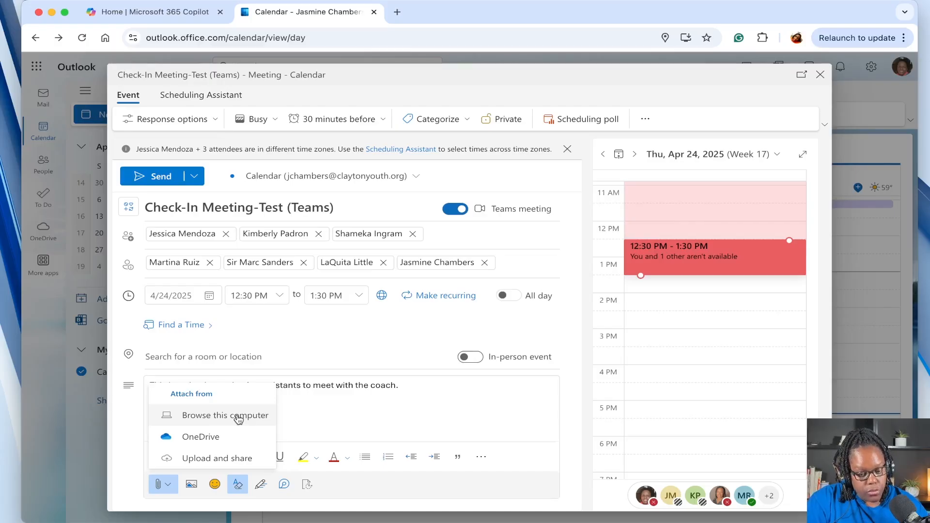
{"action": "left_click", "coordinate": [239, 419]}
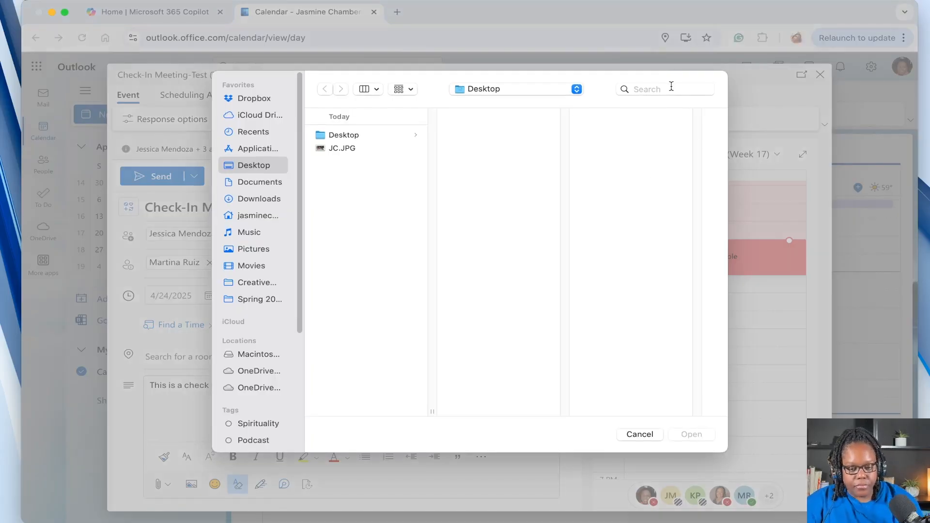
{"action": "left_click", "coordinate": [670, 90]}
{"action": "type", "text": "agn"}
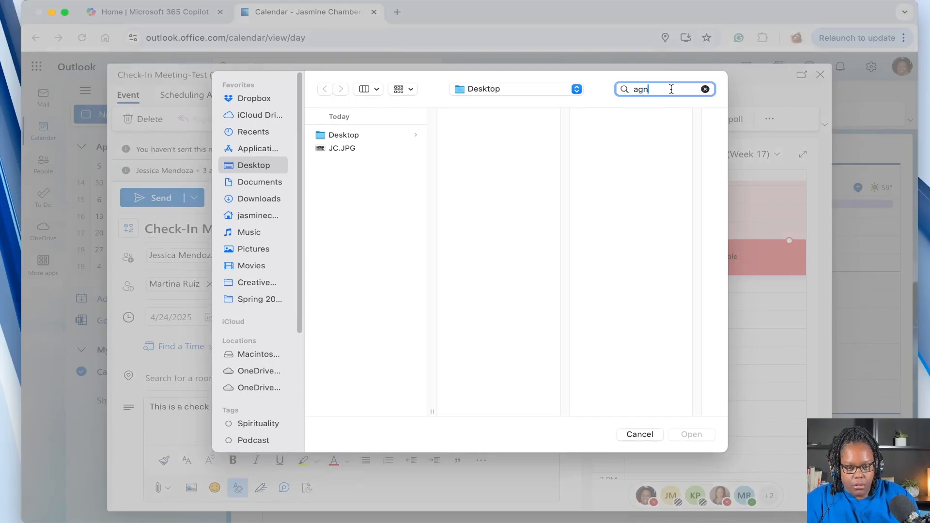
{"action": "key", "text": "BackSpace"}
{"action": "type", "text": "enda"}
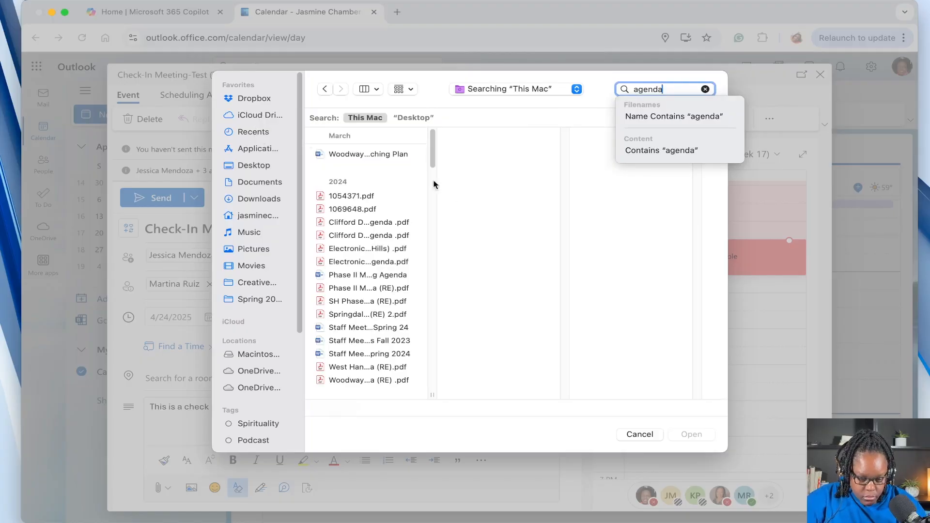
{"action": "left_click", "coordinate": [375, 224]}
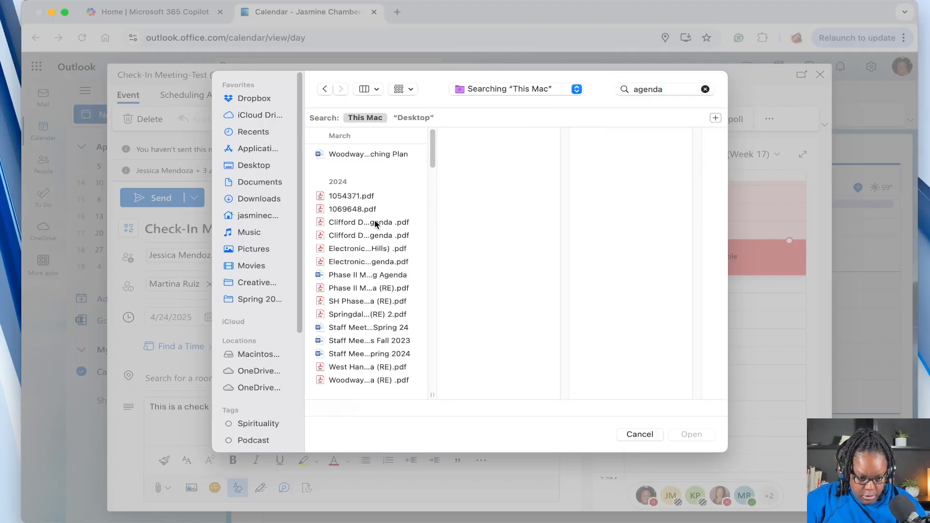
{"action": "left_click", "coordinate": [376, 224]}
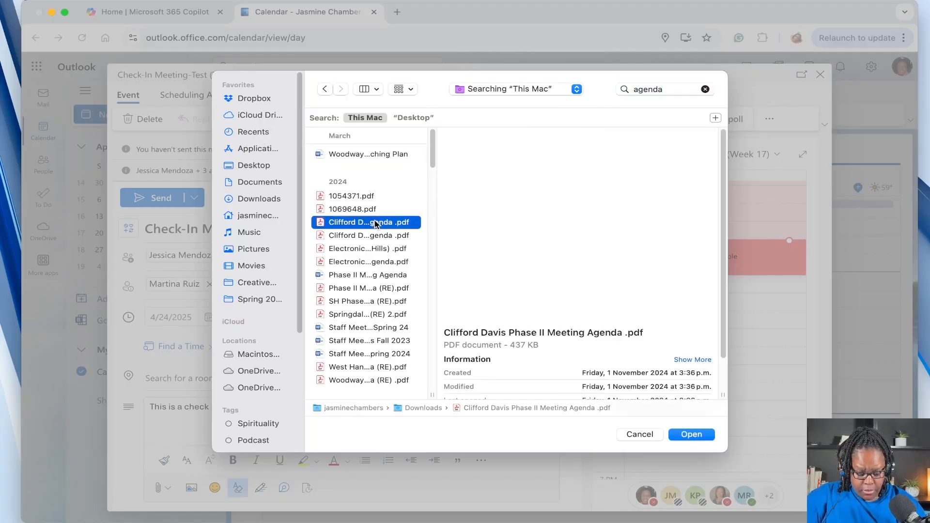
{"action": "left_click", "coordinate": [691, 435]}
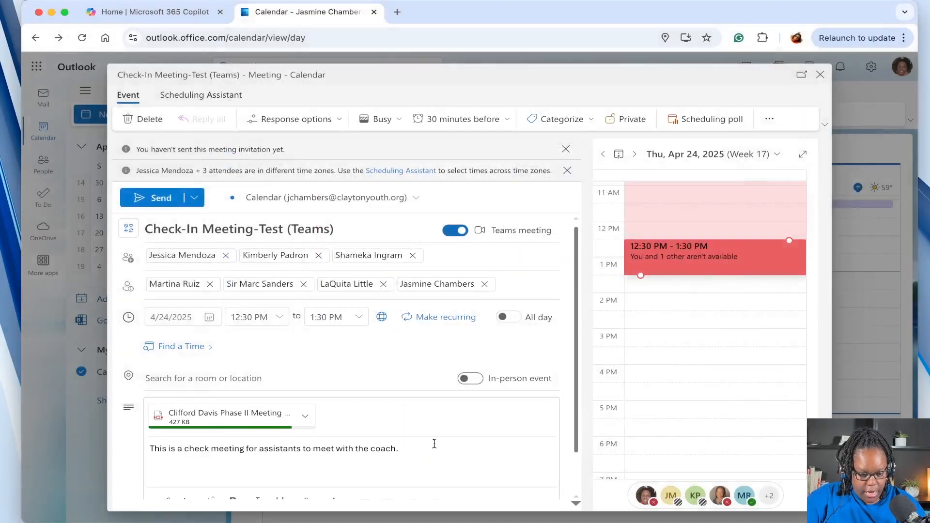
Add "See attached for meeting agenda." to the end of the description and highlight that sentence in yellow.
{"action": "scroll", "coordinate": [434, 443], "scroll_direction": "down", "scroll_amount": 2}
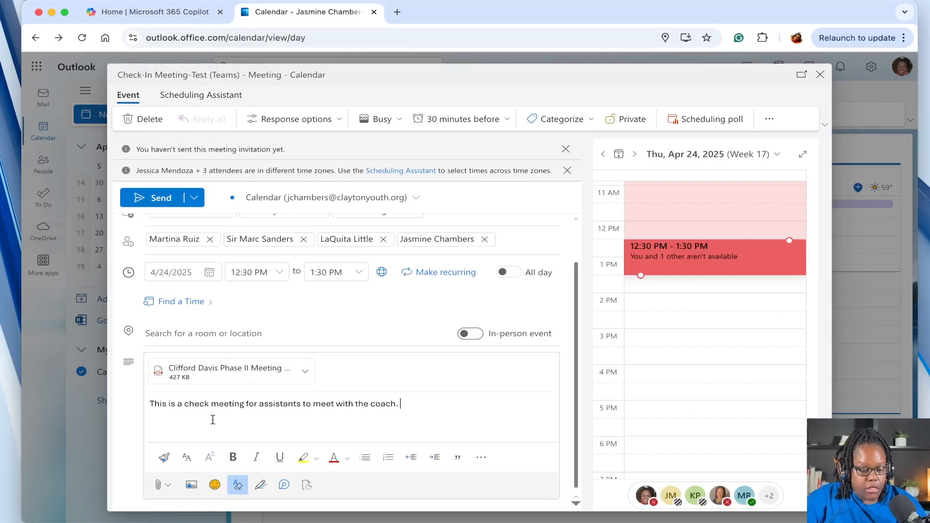
{"action": "type", "text": "See atta"}
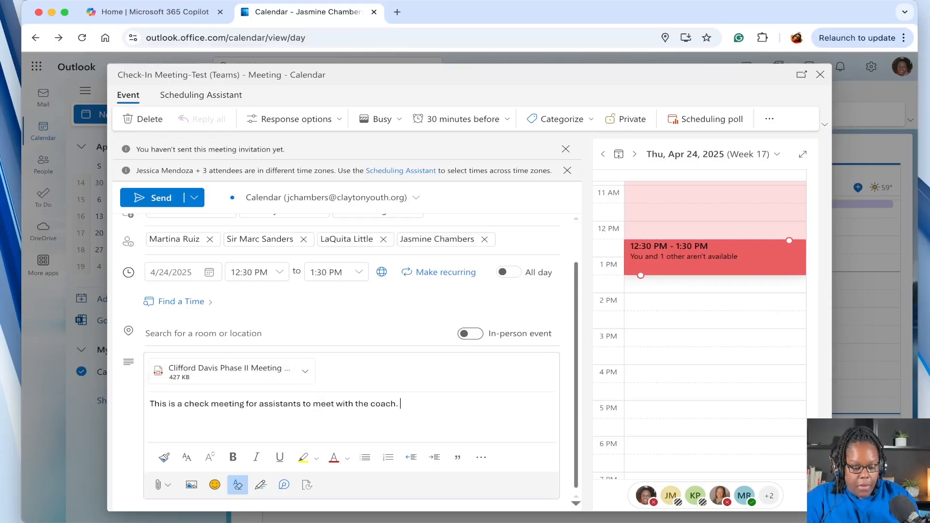
{"action": "type", "text": "ched"}
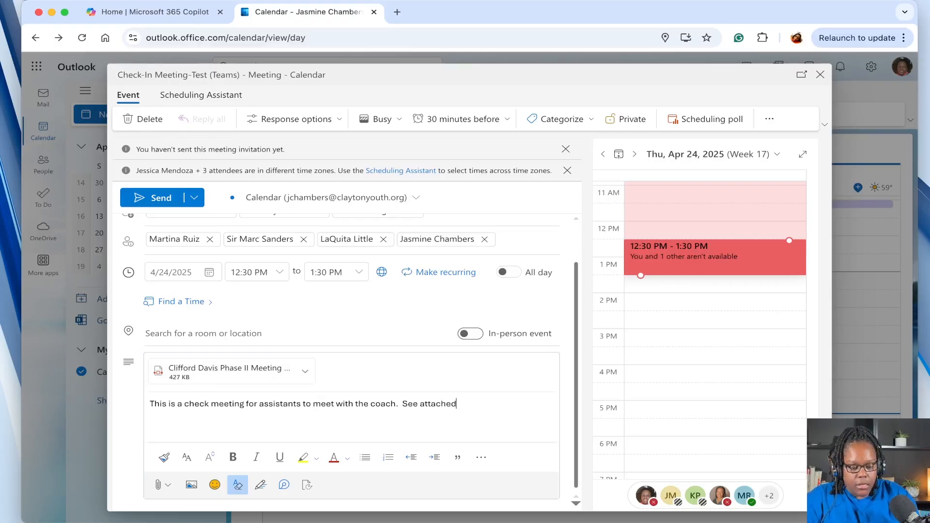
{"action": "type", "text": " for meeting agenda."}
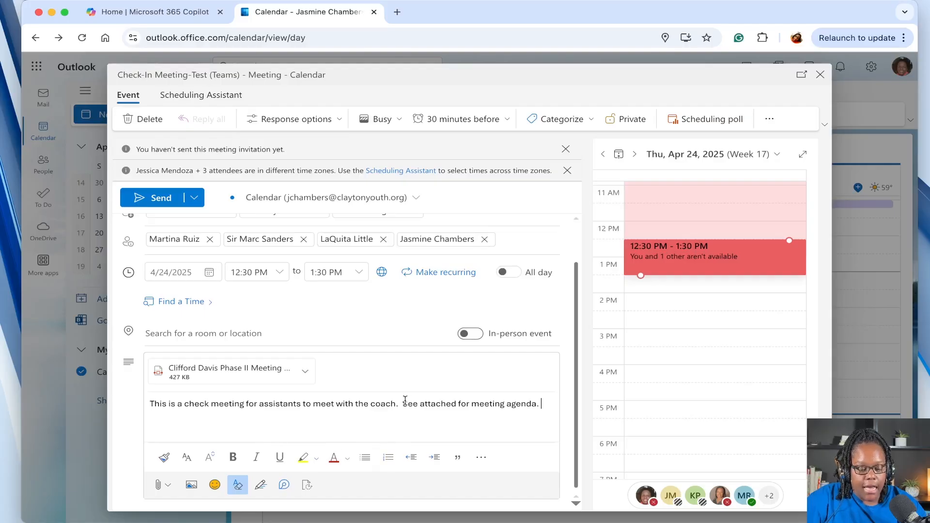
{"action": "left_click_drag", "start_coordinate": [403, 403], "coordinate": [535, 405]}
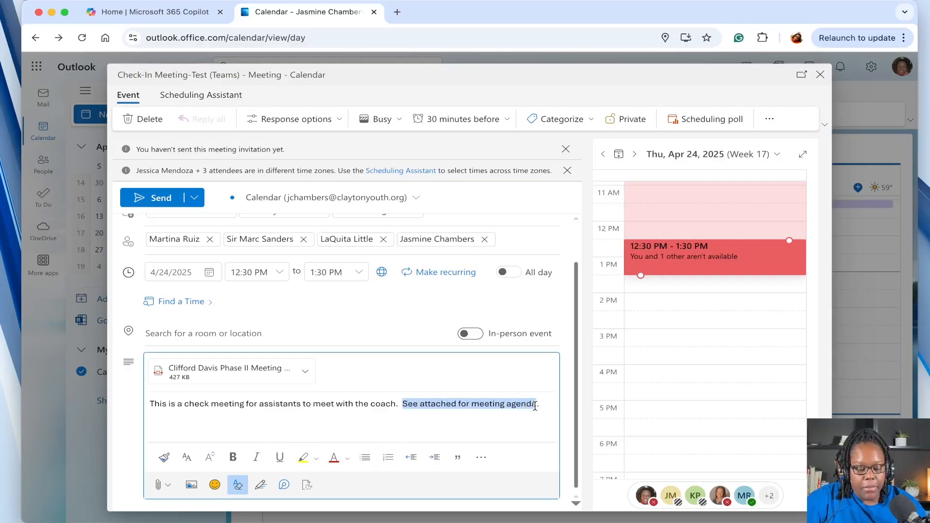
{"action": "left_click", "coordinate": [304, 457]}
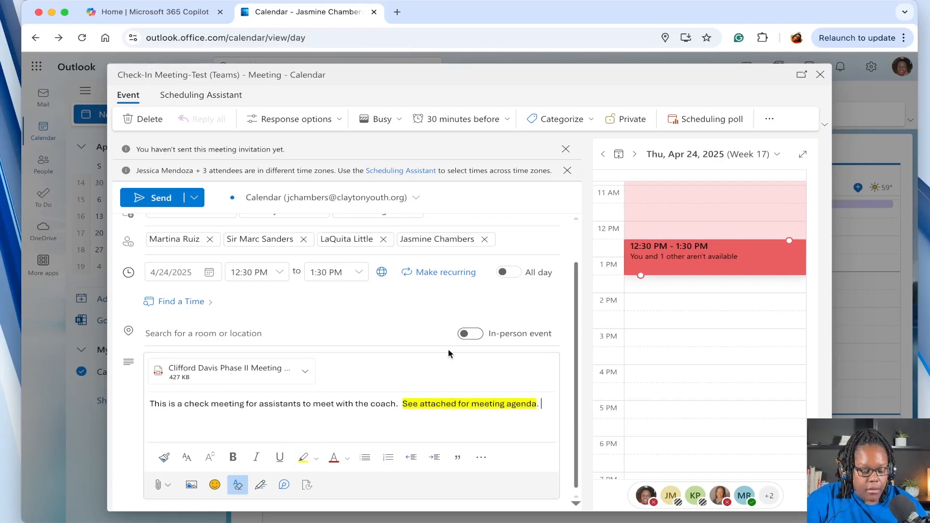
Move the meeting block in the day schedule to the 2:00 PM to 3:00 PM slot.
{"action": "scroll", "coordinate": [447, 348], "scroll_direction": "up", "scroll_amount": 2}
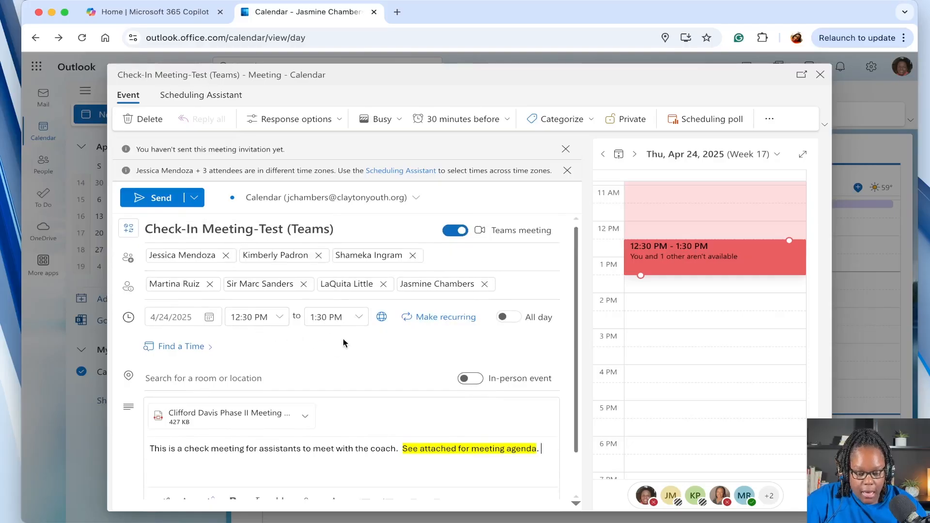
{"action": "left_click_drag", "start_coordinate": [649, 272], "coordinate": [674, 318]}
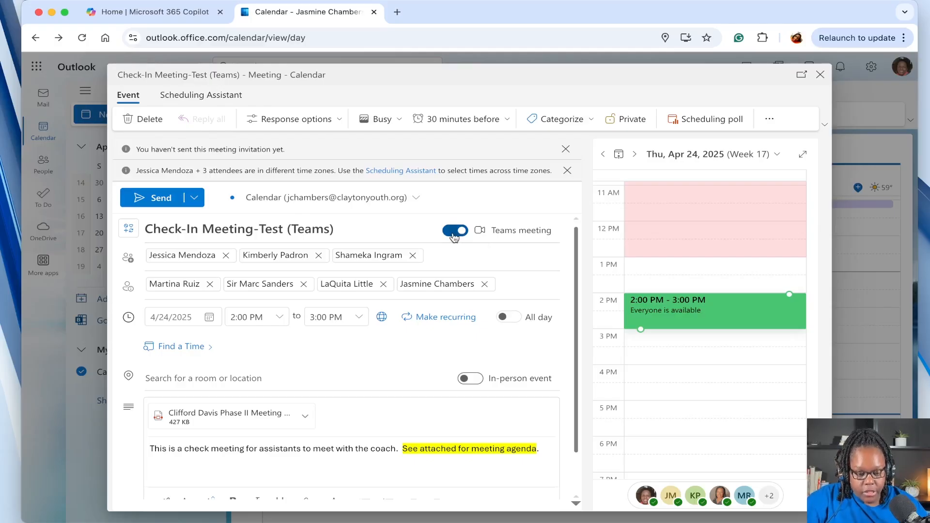
{"action": "scroll", "coordinate": [256, 357], "scroll_direction": "down", "scroll_amount": 2}
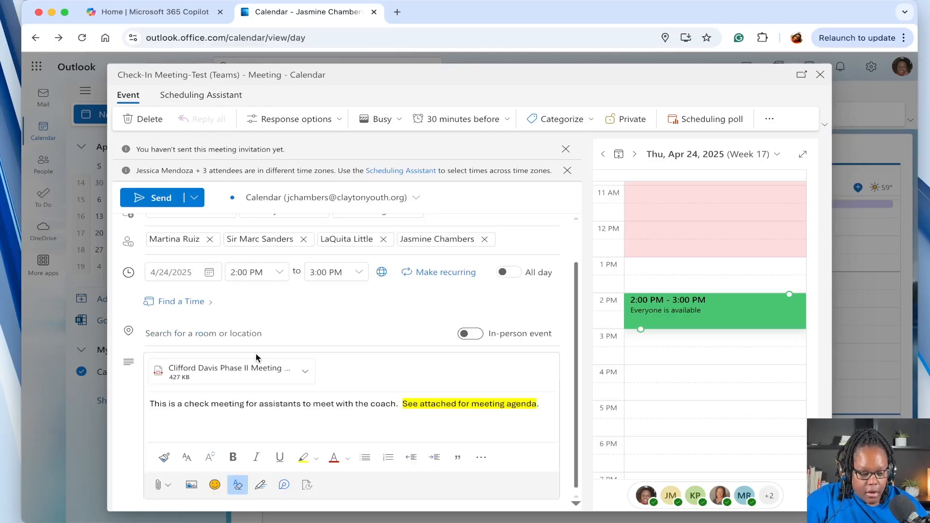
Remove all required attendees and every optional attendee except the organizer from the check-in meeting.
{"action": "scroll", "coordinate": [256, 357], "scroll_direction": "up", "scroll_amount": 2}
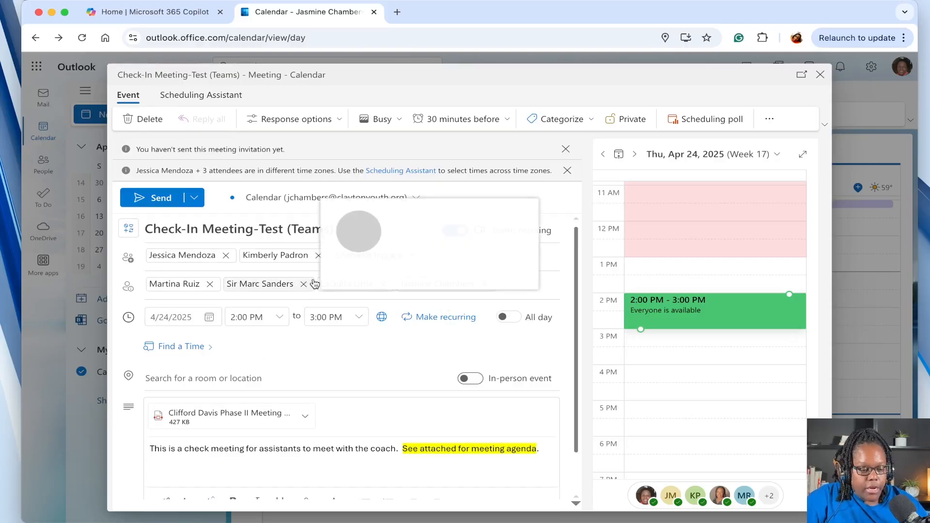
{"action": "left_click", "coordinate": [225, 255]}
{"action": "left_click", "coordinate": [226, 256]}
{"action": "left_click", "coordinate": [225, 255]}
{"action": "left_click", "coordinate": [209, 284]}
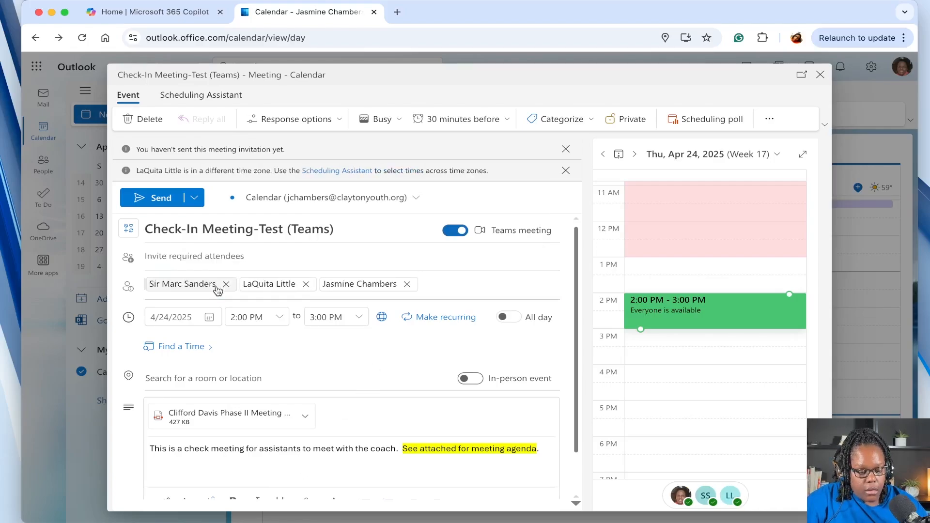
{"action": "left_click", "coordinate": [226, 284]}
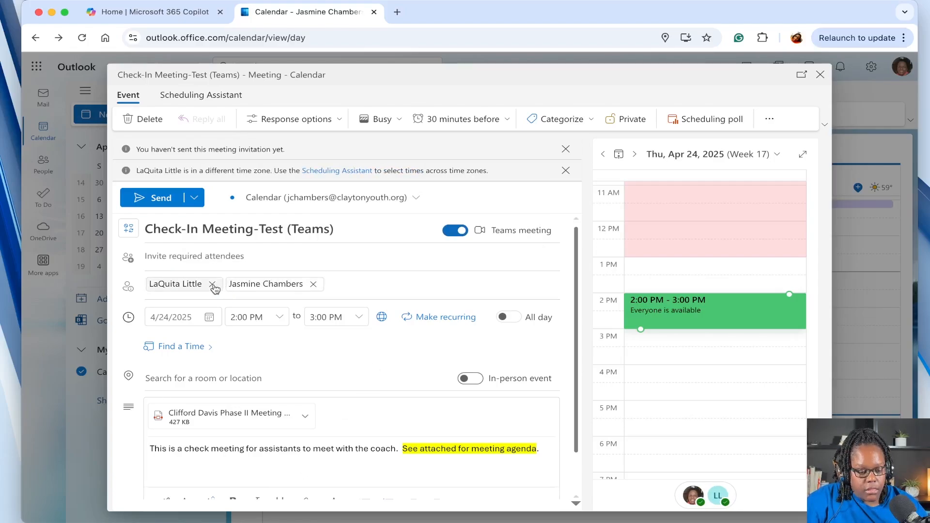
{"action": "left_click", "coordinate": [212, 285]}
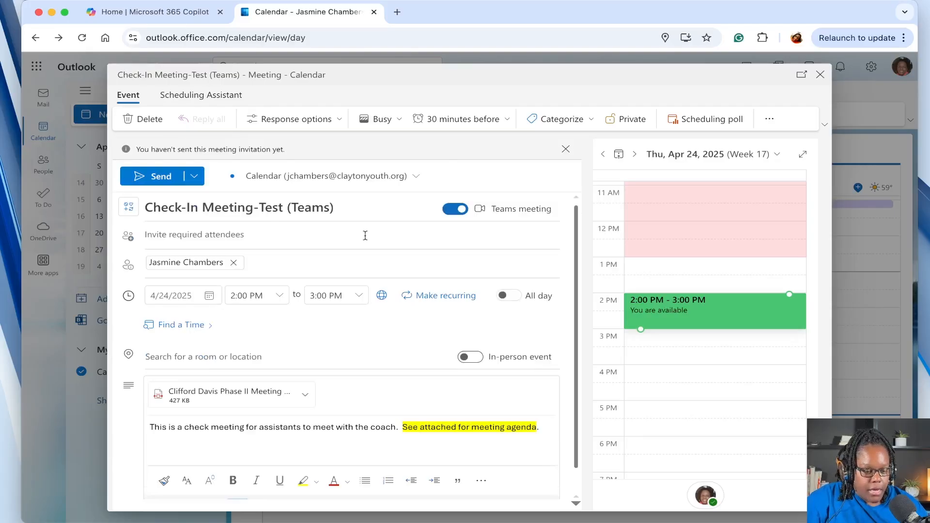
Save the meeting as a draft and reopen the April 24 draft from the calendar for editing.
{"action": "left_click", "coordinate": [195, 179]}
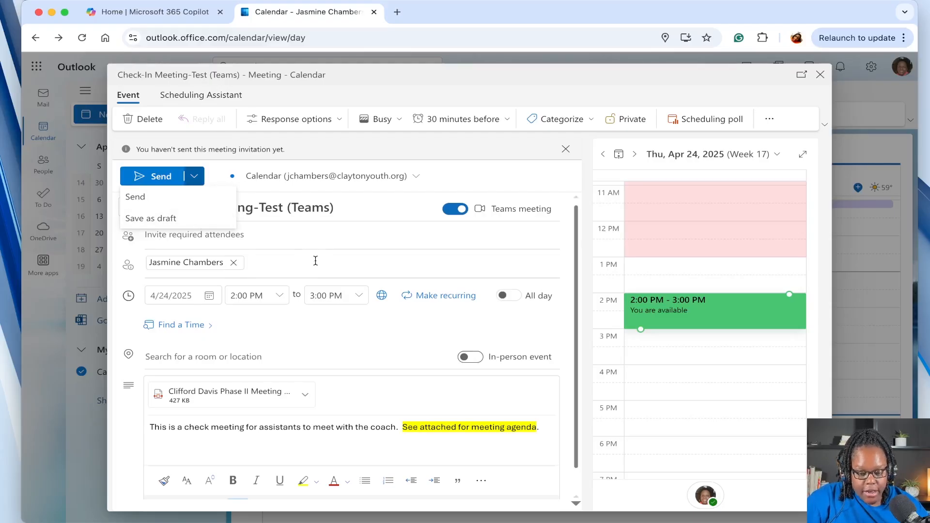
{"action": "left_click", "coordinate": [195, 220]}
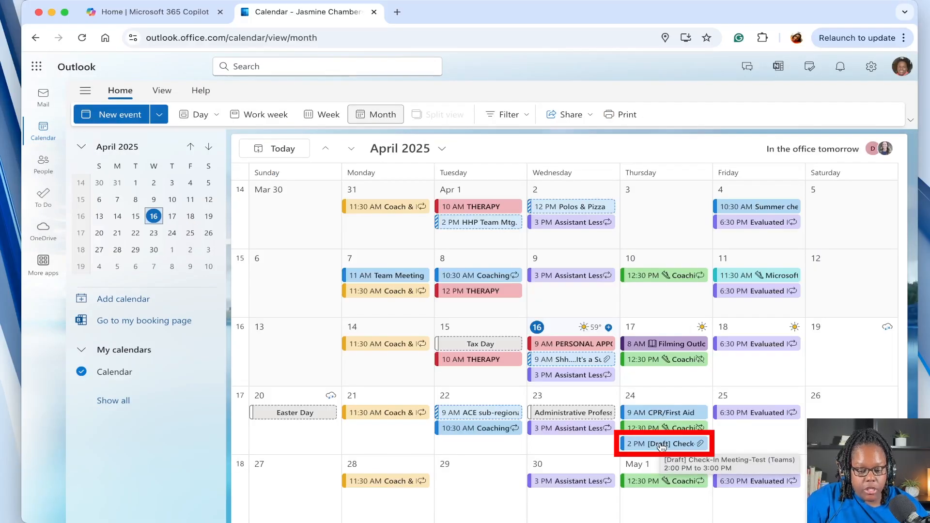
{"action": "left_click", "coordinate": [661, 444]}
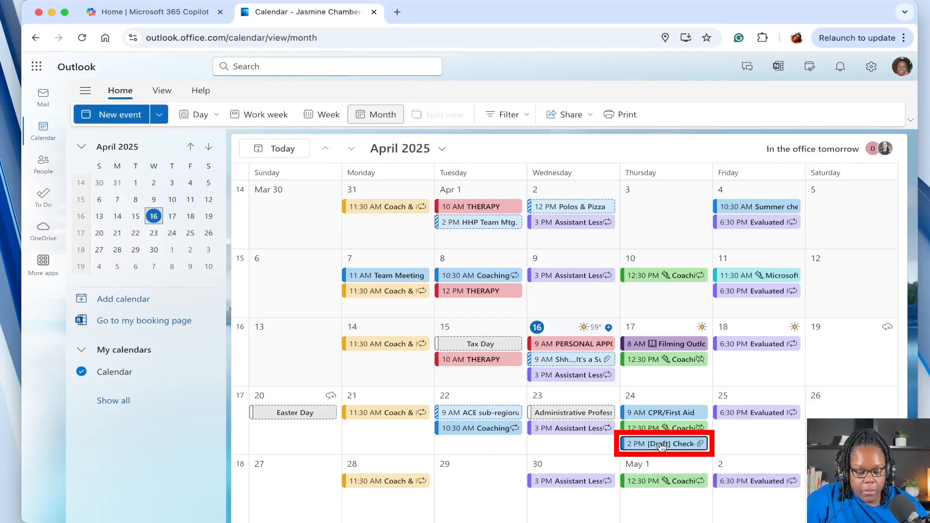
{"action": "double_click", "coordinate": [661, 444]}
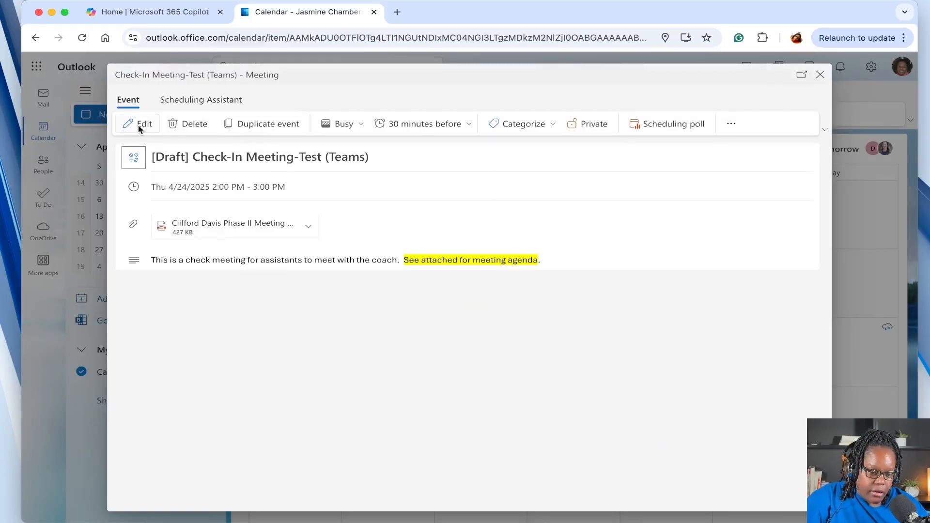
{"action": "left_click", "coordinate": [138, 125]}
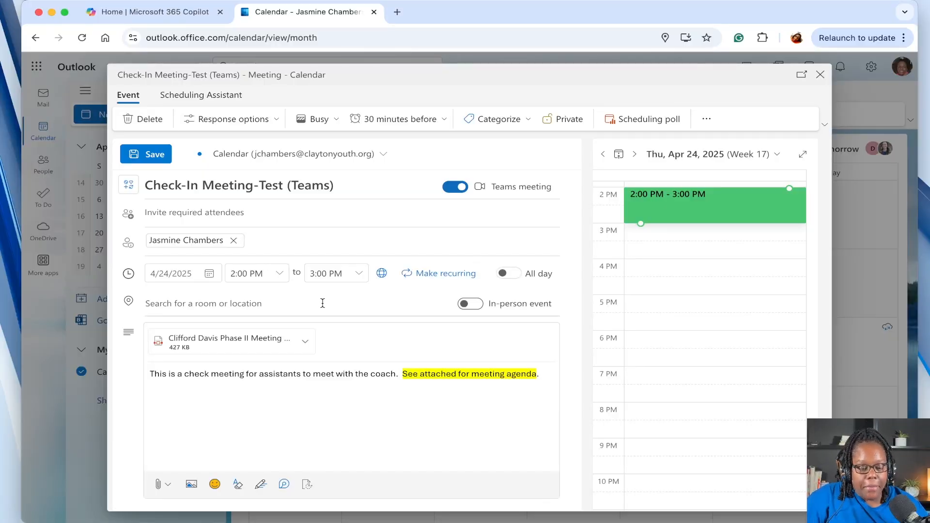
Start making the meeting recurring, with April 24, 2025 as the start date of the series.
{"action": "left_click", "coordinate": [433, 278]}
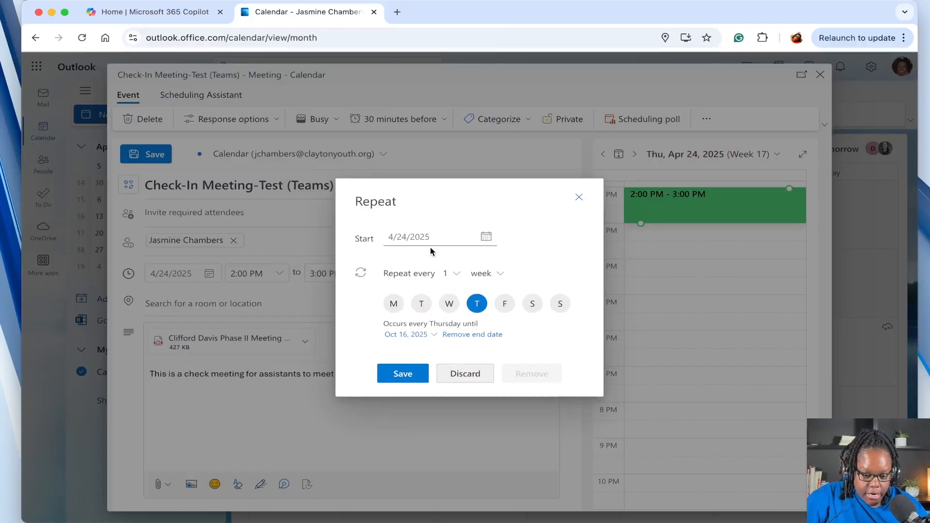
{"action": "left_click", "coordinate": [486, 237]}
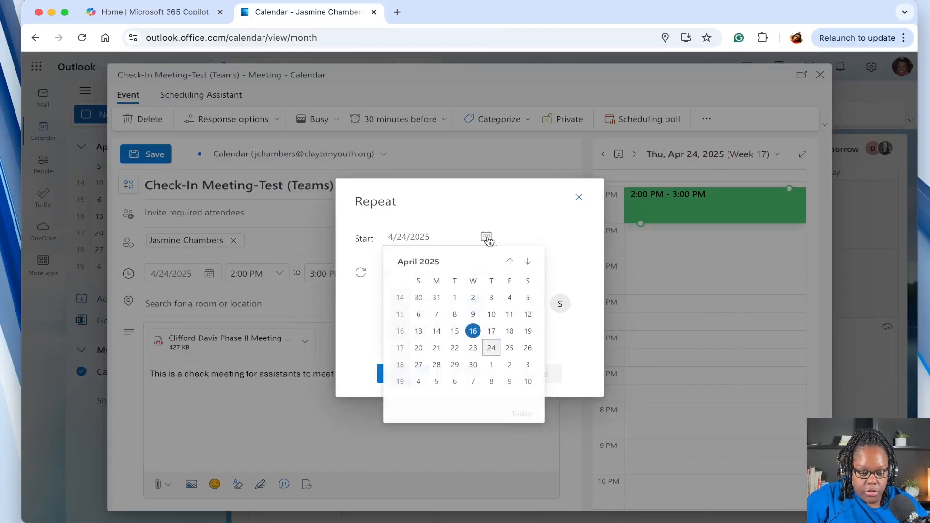
{"action": "left_click", "coordinate": [491, 349]}
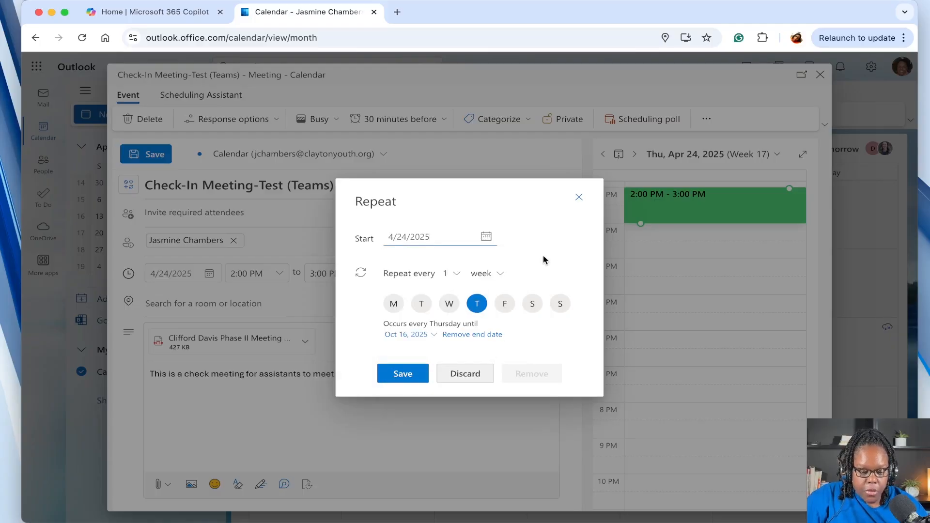
Examine the available repeat intervals and the day, week, month and year units for the recurrence.
{"action": "left_click", "coordinate": [498, 277]}
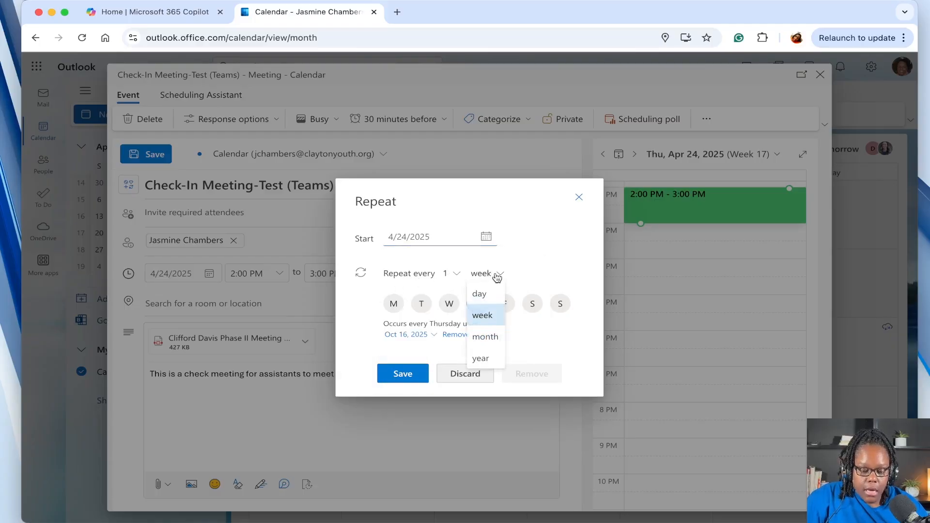
{"action": "left_click", "coordinate": [524, 258]}
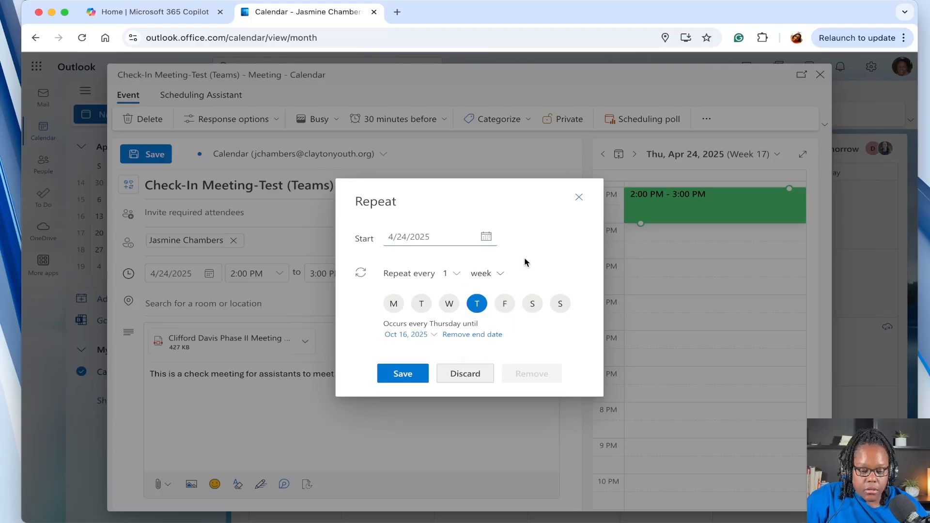
{"action": "left_click", "coordinate": [453, 275]}
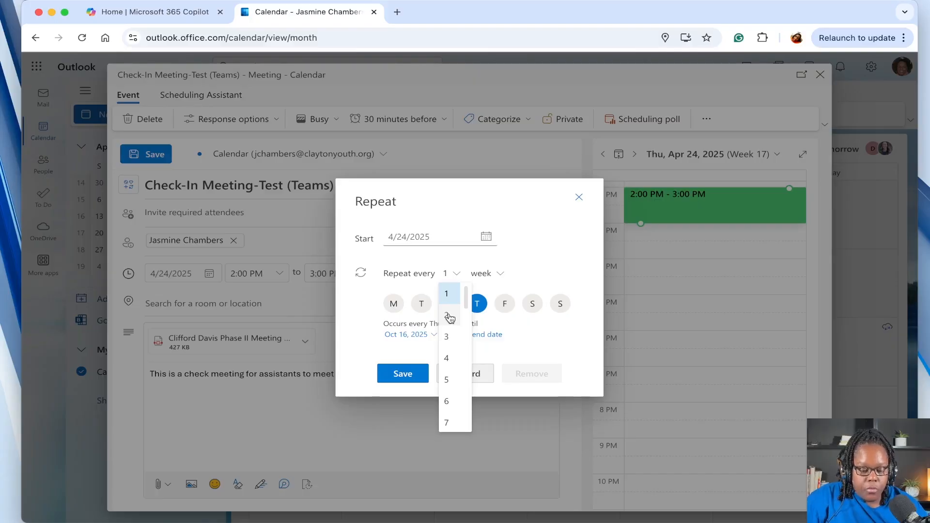
{"action": "left_click", "coordinate": [541, 248]}
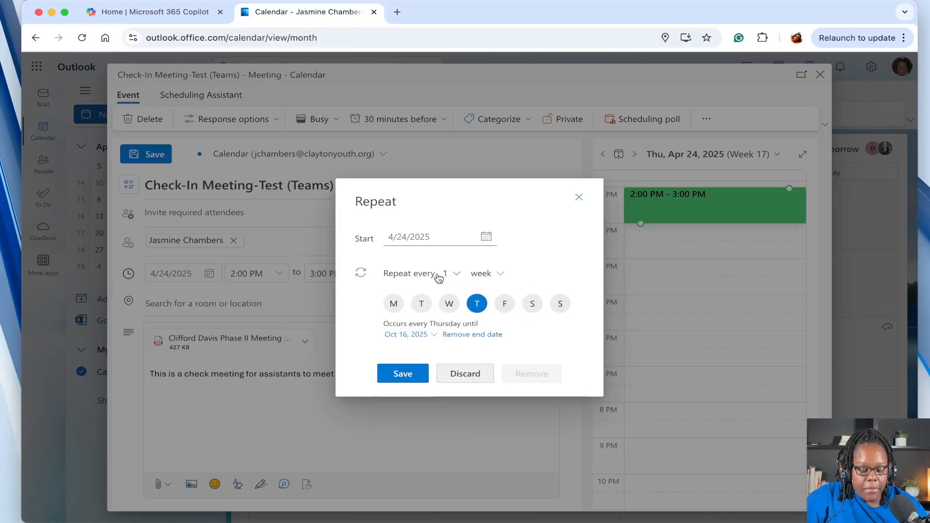
{"action": "left_click", "coordinate": [500, 274]}
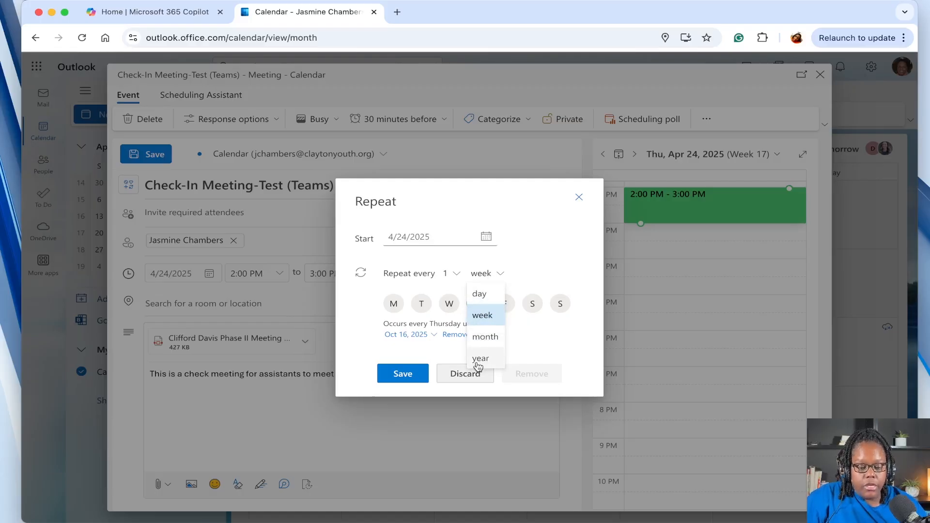
{"action": "left_click", "coordinate": [544, 262]}
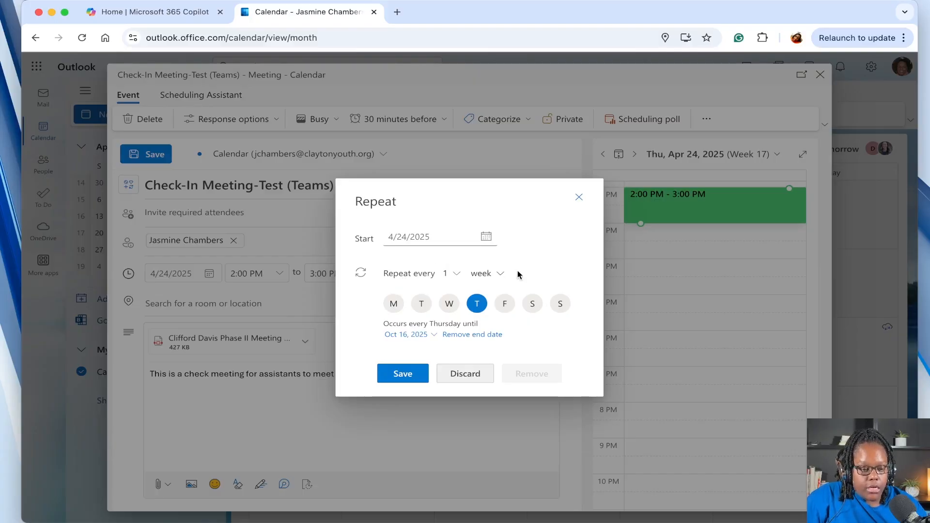
Set the end date of the weekly Thursday recurrence to May 29, 2025.
{"action": "left_click", "coordinate": [432, 336]}
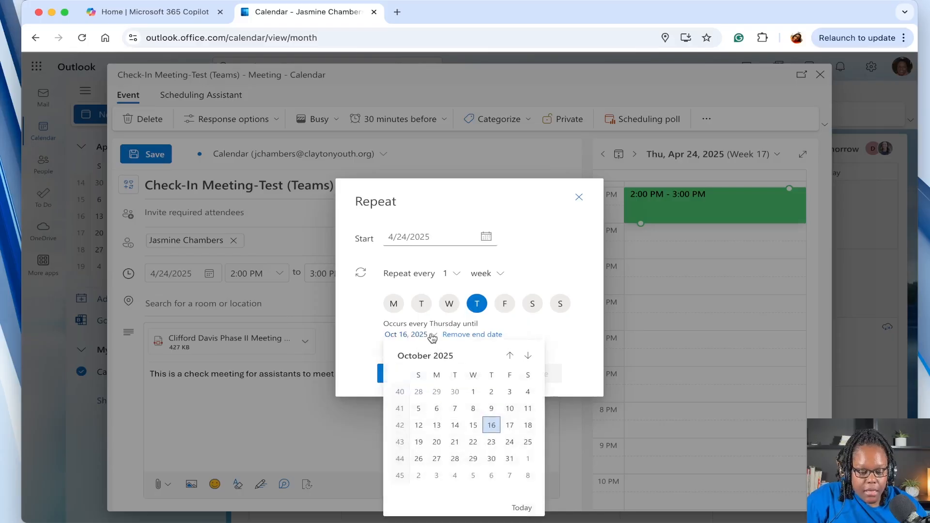
{"action": "left_click", "coordinate": [509, 356]}
{"action": "left_click", "coordinate": [510, 356]}
{"action": "left_click", "coordinate": [509, 356]}
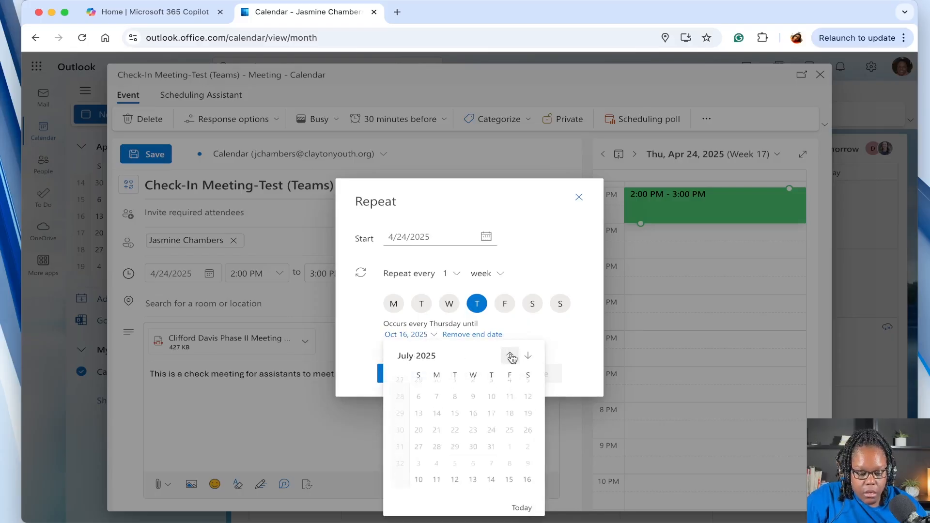
{"action": "left_click", "coordinate": [510, 355]}
{"action": "left_click", "coordinate": [511, 357]}
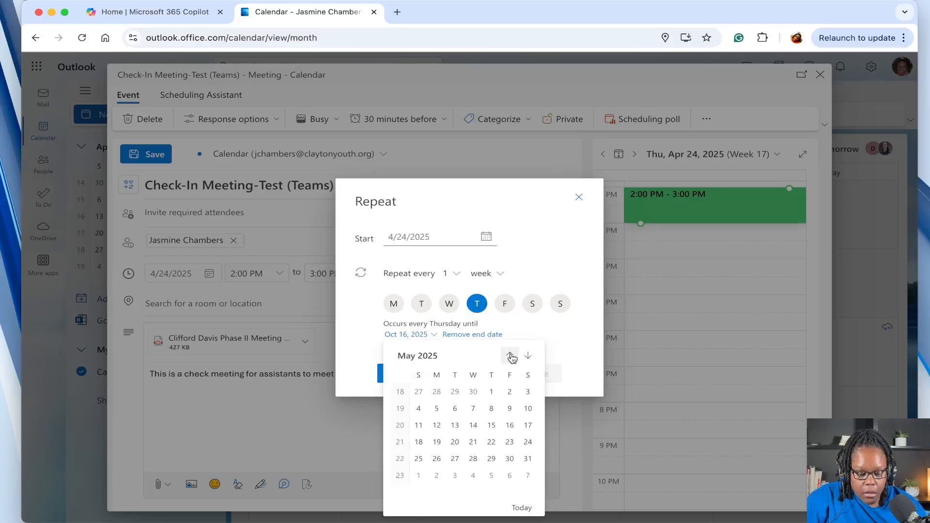
{"action": "left_click", "coordinate": [492, 458]}
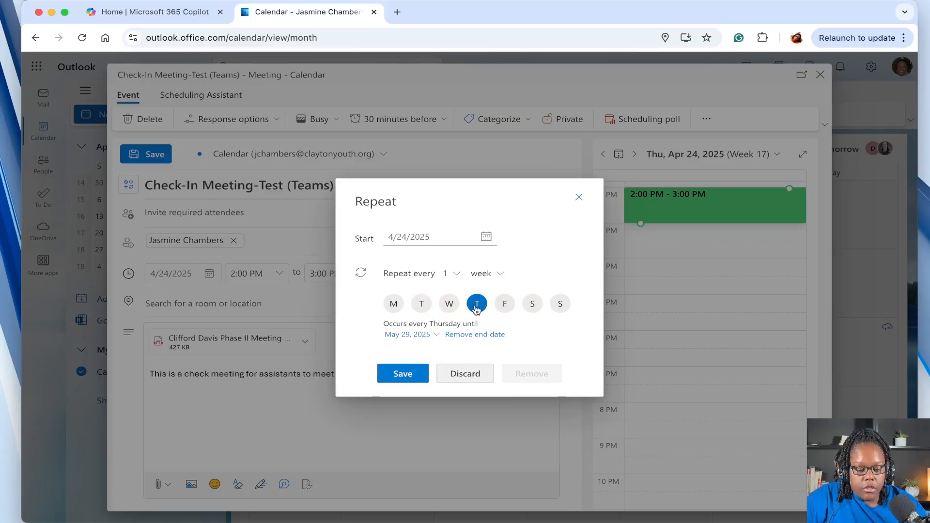
Try Wednesday as a repeat day alongside and in place of Thursday, and return to Thursday only.
{"action": "left_click", "coordinate": [450, 306]}
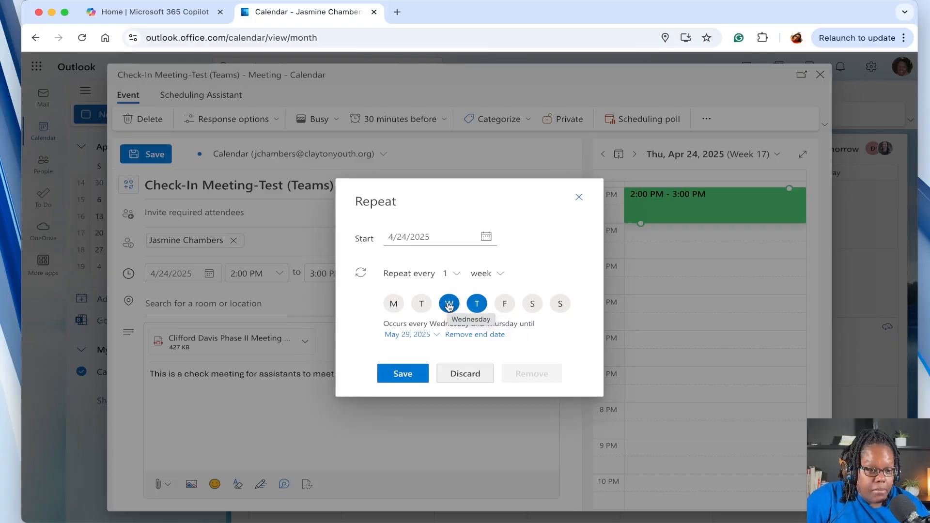
{"action": "left_click", "coordinate": [477, 303]}
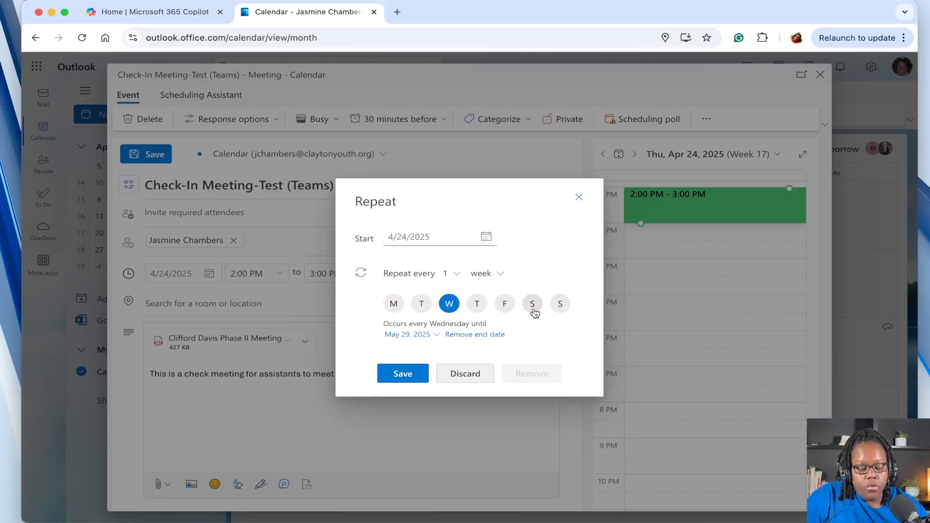
{"action": "left_click", "coordinate": [476, 305]}
{"action": "left_click", "coordinate": [477, 305]}
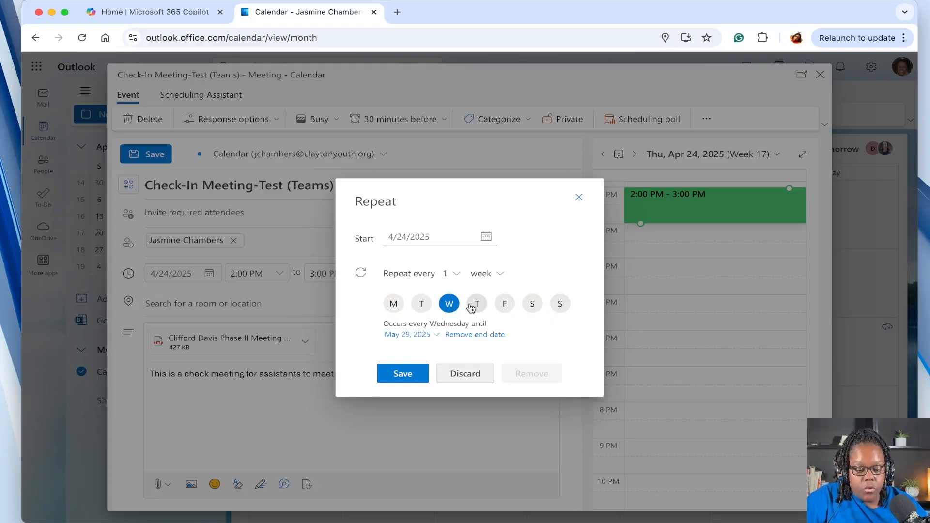
{"action": "left_click", "coordinate": [476, 304]}
{"action": "left_click", "coordinate": [449, 304]}
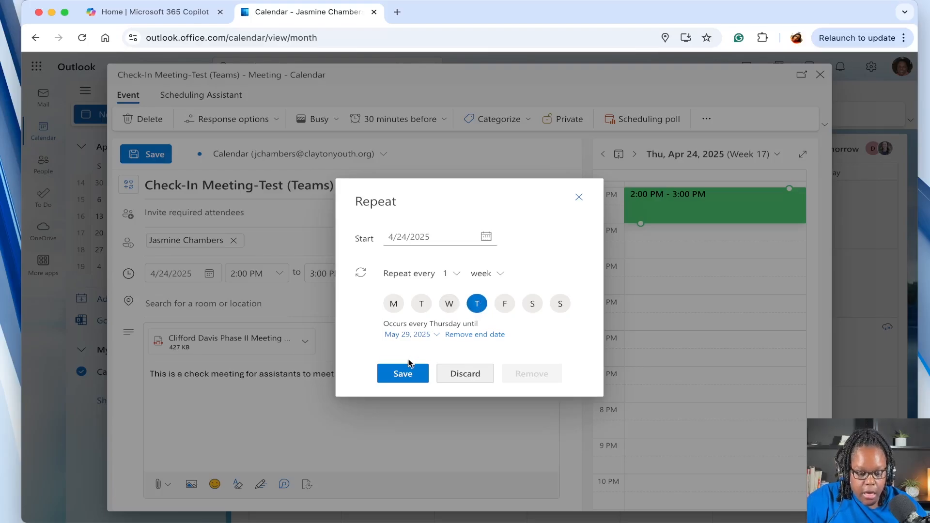
Save the recurrence pattern and the meeting, and show May 2025 in the month calendar.
{"action": "left_click", "coordinate": [402, 373]}
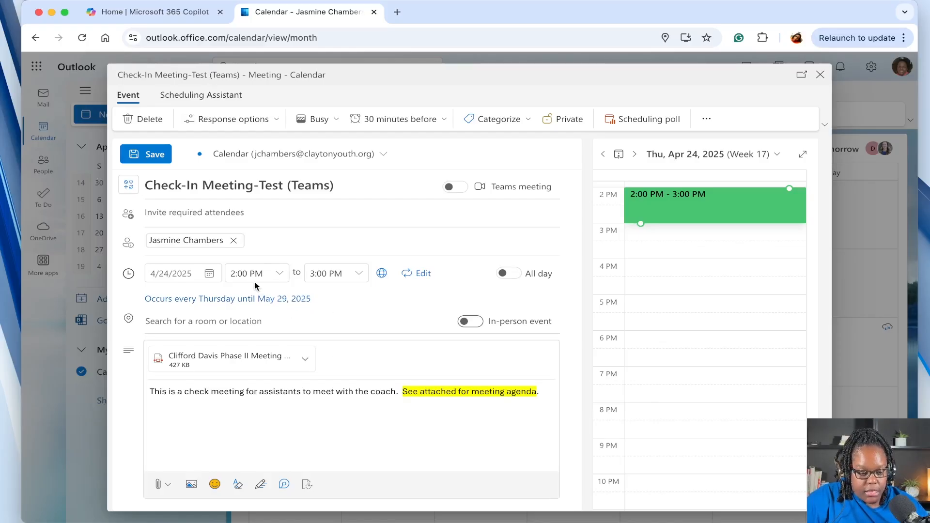
{"action": "left_click", "coordinate": [150, 155]}
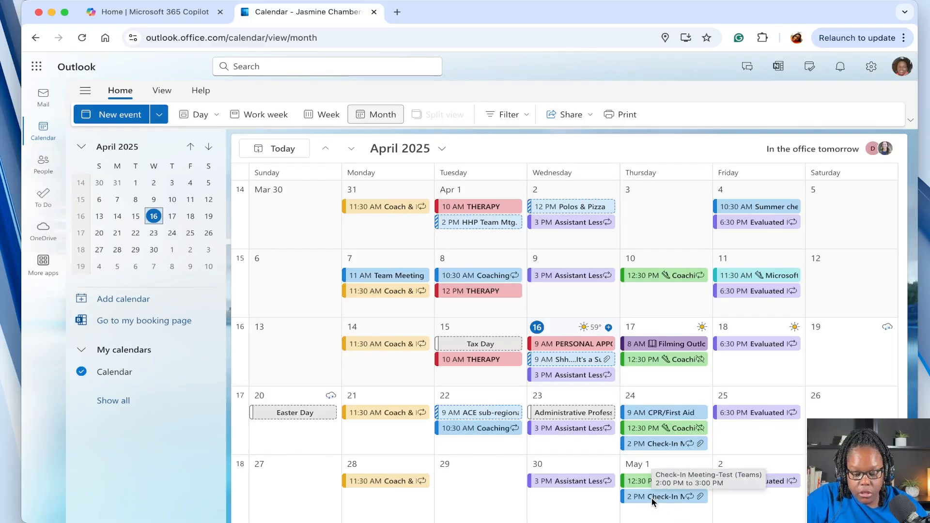
{"action": "left_click", "coordinate": [210, 146]}
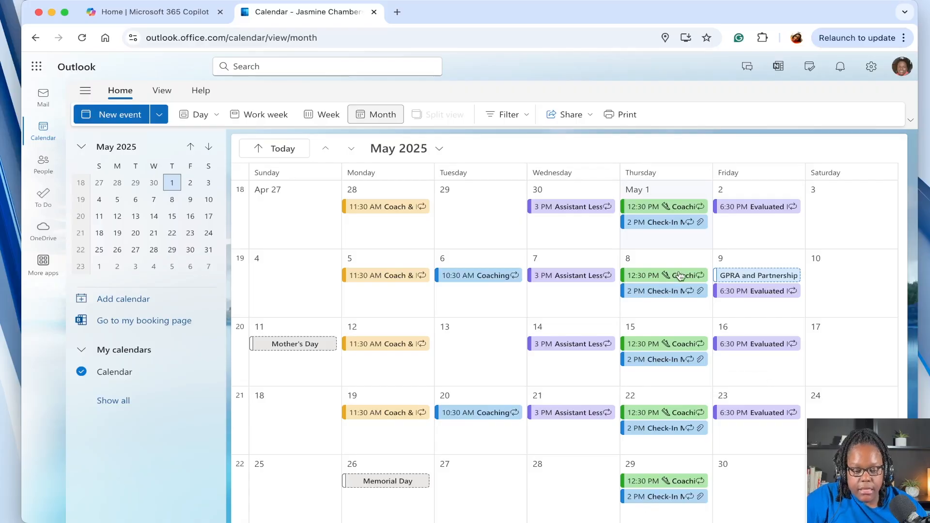
Open the check-in meeting for editing this and all following events, and turn off Allow forwarding.
{"action": "double_click", "coordinate": [667, 222]}
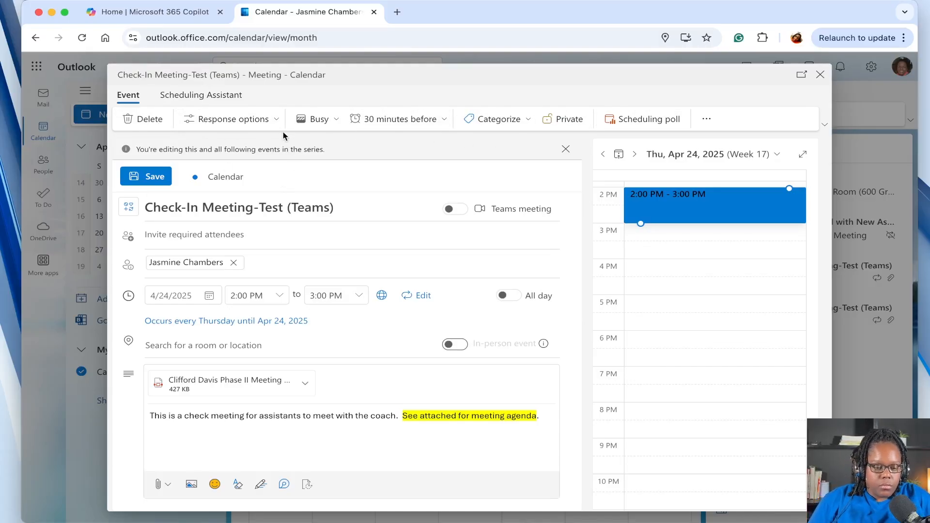
{"action": "left_click", "coordinate": [274, 120]}
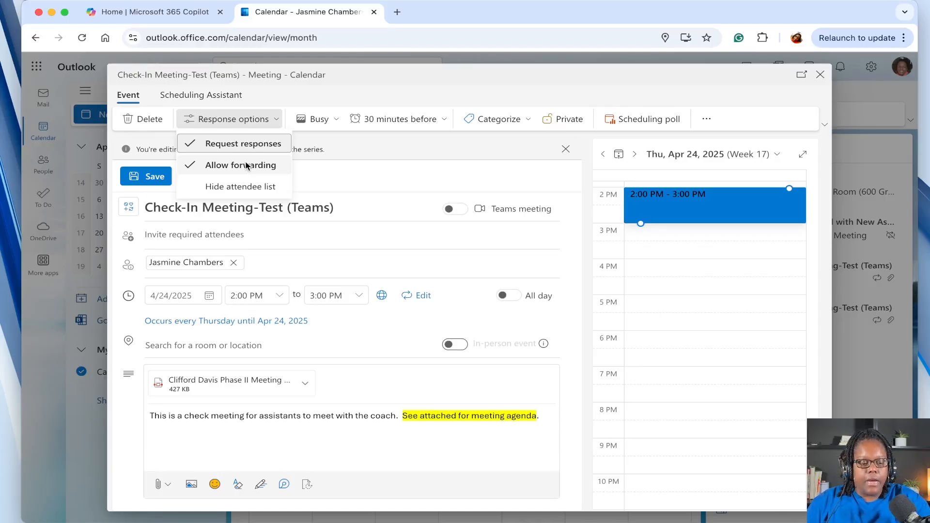
{"action": "left_click", "coordinate": [246, 165]}
Try the Hide attendee list response option for the meeting series and turn it back off.
{"action": "left_click", "coordinate": [278, 120]}
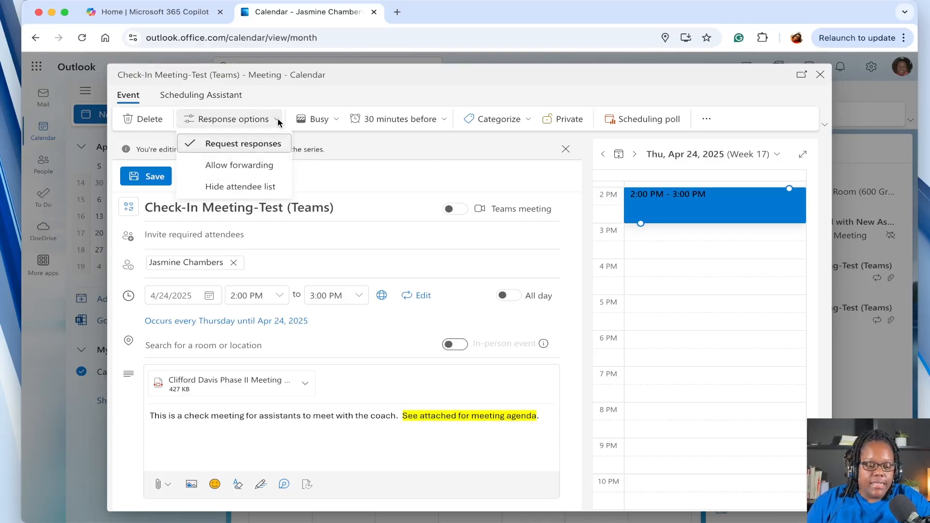
{"action": "left_click", "coordinate": [267, 188]}
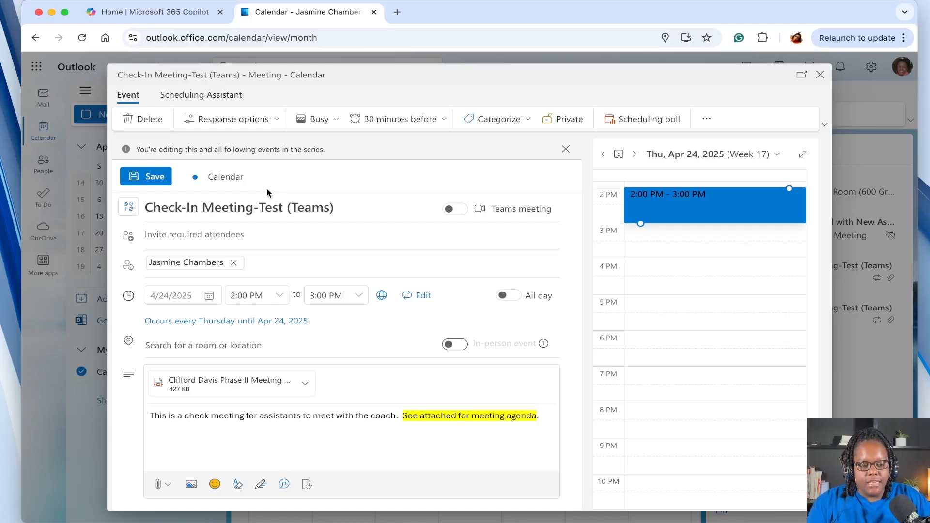
{"action": "left_click", "coordinate": [276, 118]}
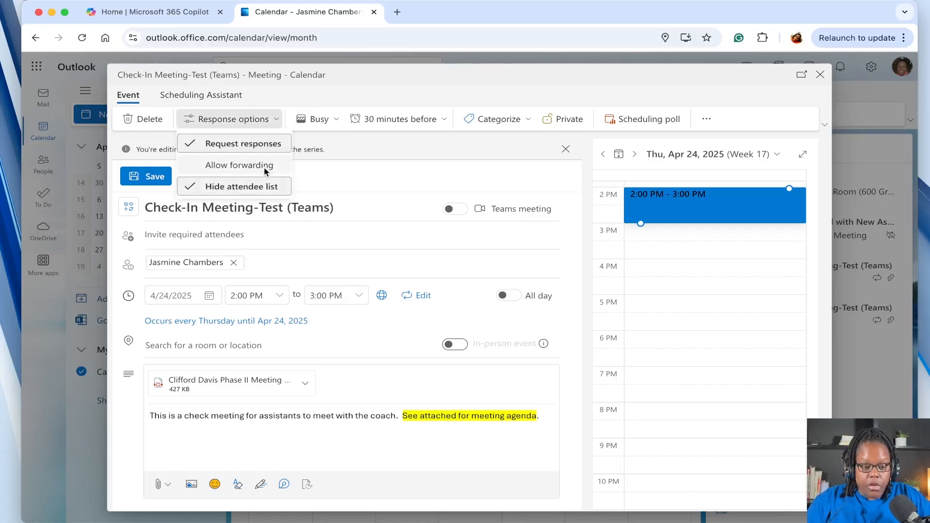
{"action": "left_click", "coordinate": [252, 188]}
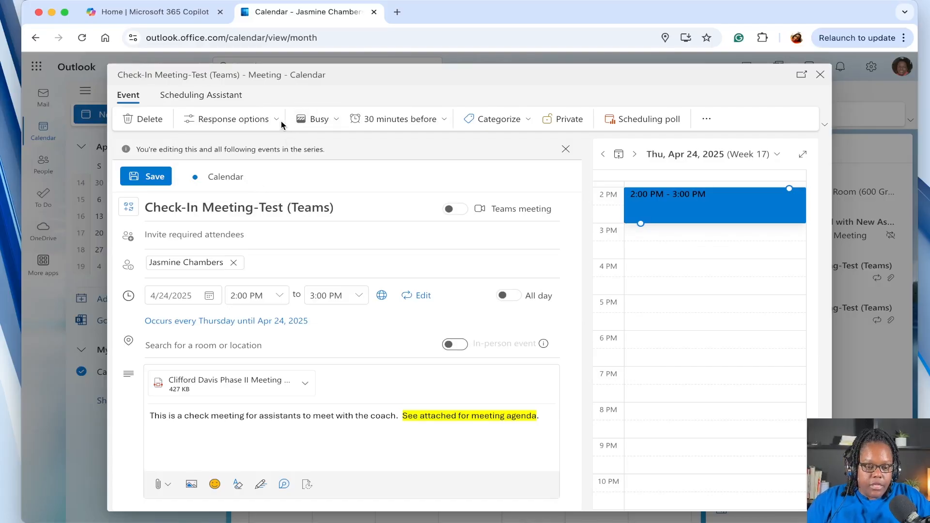
Review the response options and the availability status choices for the check-in meeting series.
{"action": "left_click", "coordinate": [278, 121]}
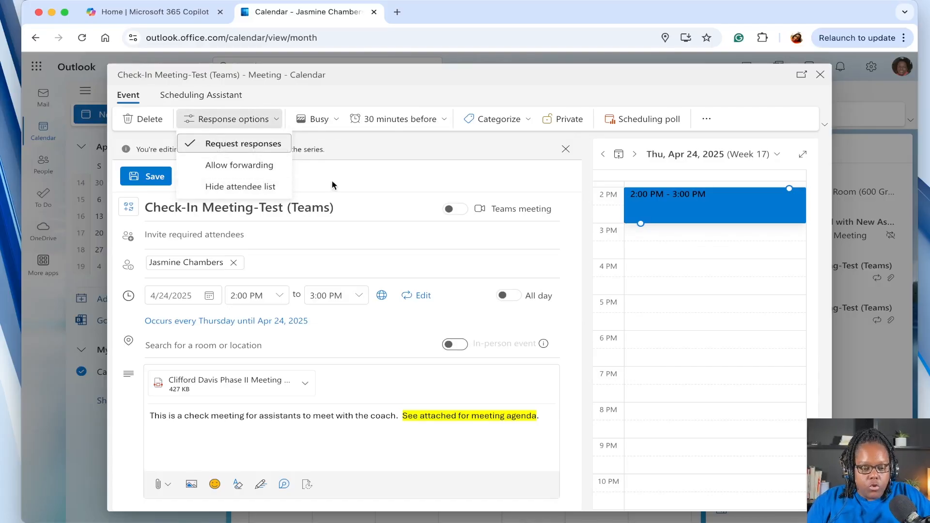
{"action": "left_click", "coordinate": [385, 157]}
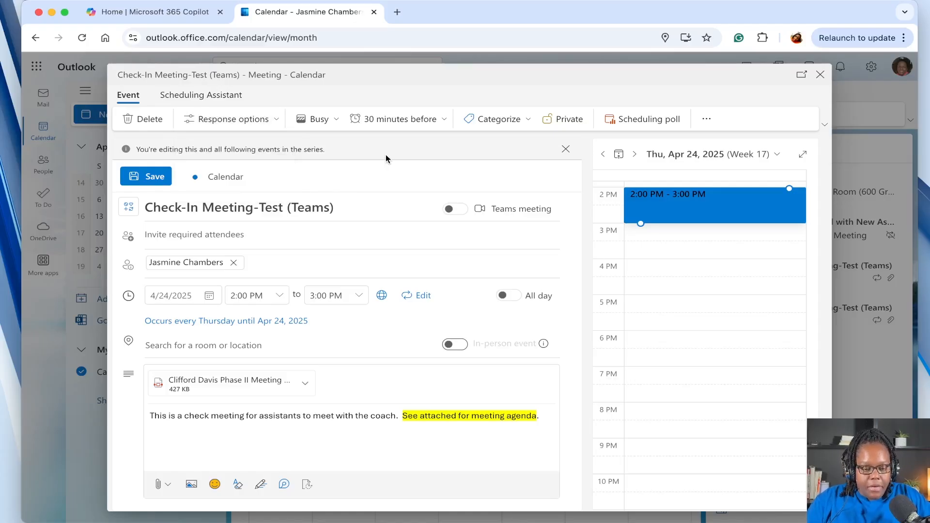
{"action": "left_click", "coordinate": [336, 121]}
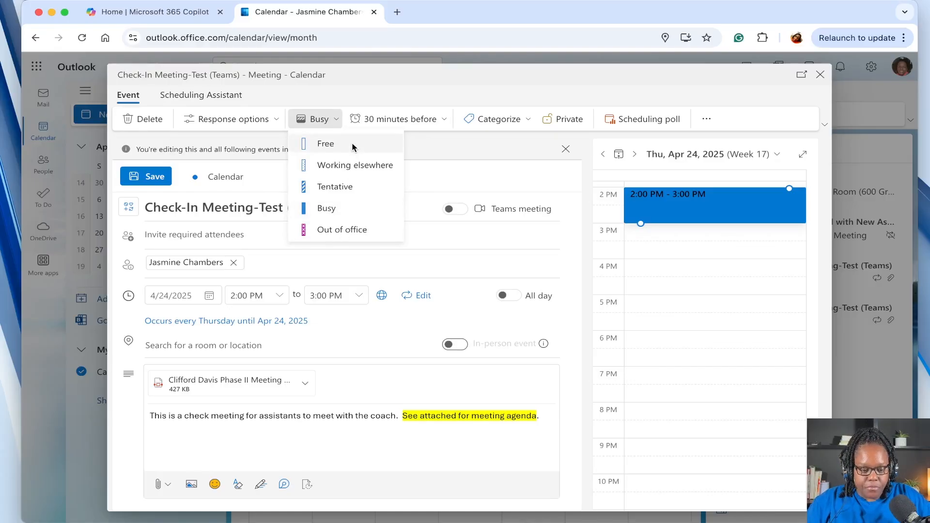
{"action": "left_click", "coordinate": [444, 141]}
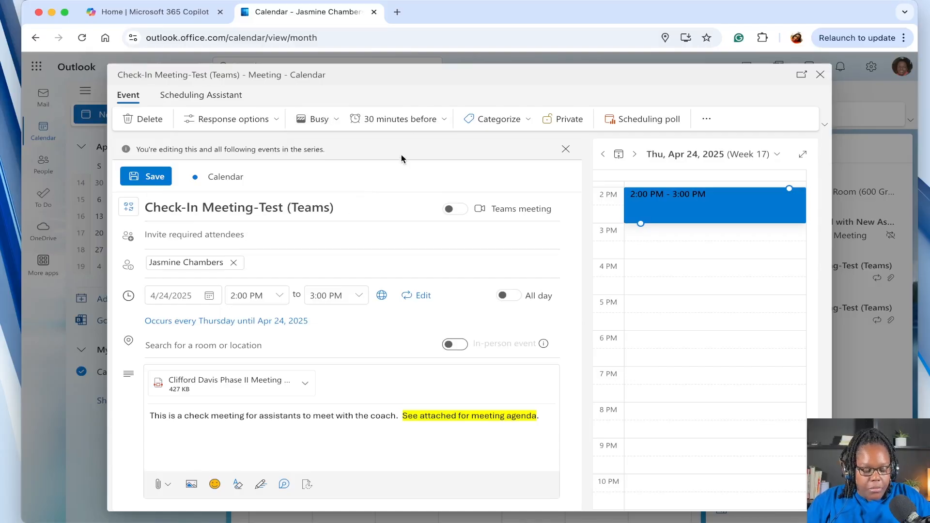
Try a reminder 1 hour before the meeting and set it back to 30 minutes before.
{"action": "left_click", "coordinate": [444, 121]}
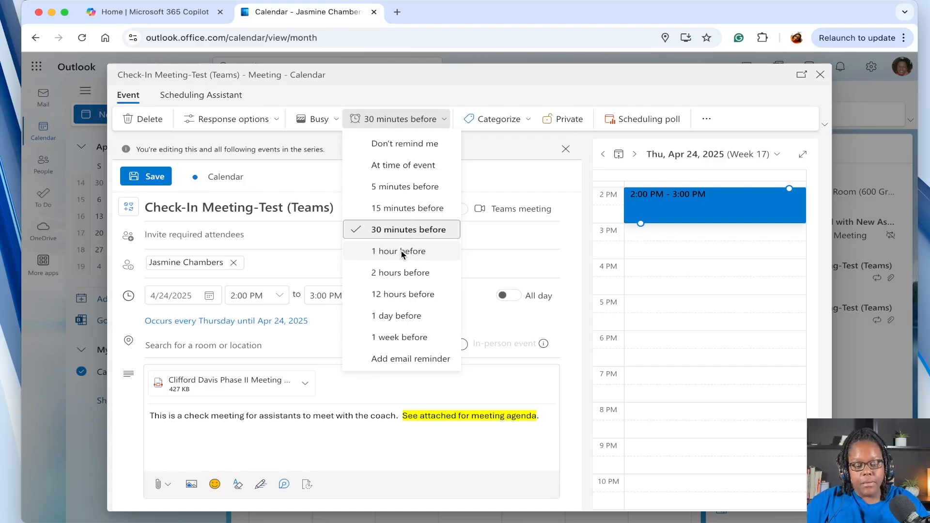
{"action": "left_click", "coordinate": [402, 252]}
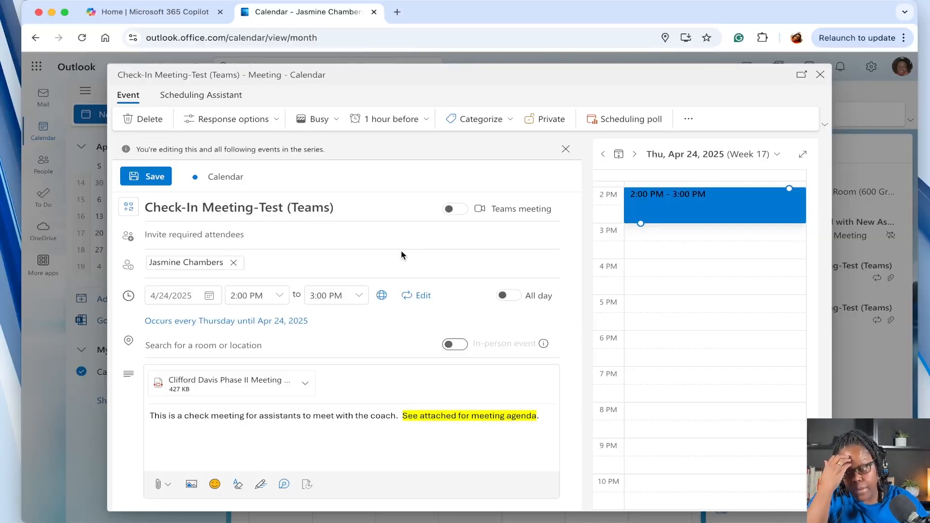
{"action": "left_click", "coordinate": [425, 119]}
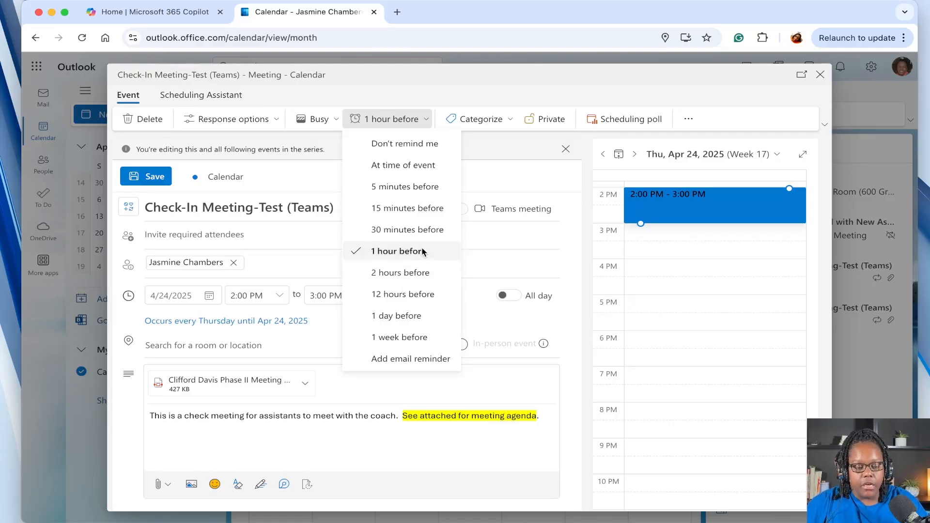
{"action": "left_click", "coordinate": [416, 235]}
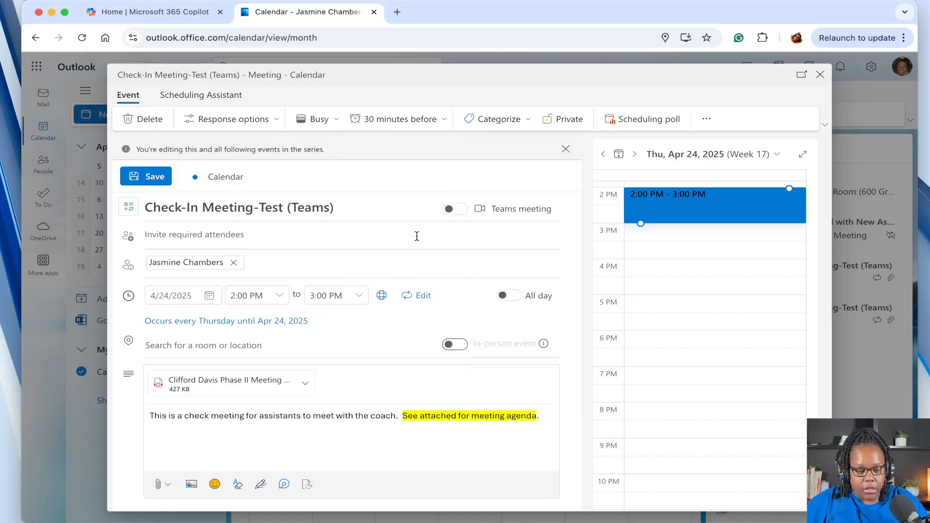
Create a light blue category named Corporate Meetings/Trainings and apply it to the meeting series.
{"action": "left_click", "coordinate": [528, 121]}
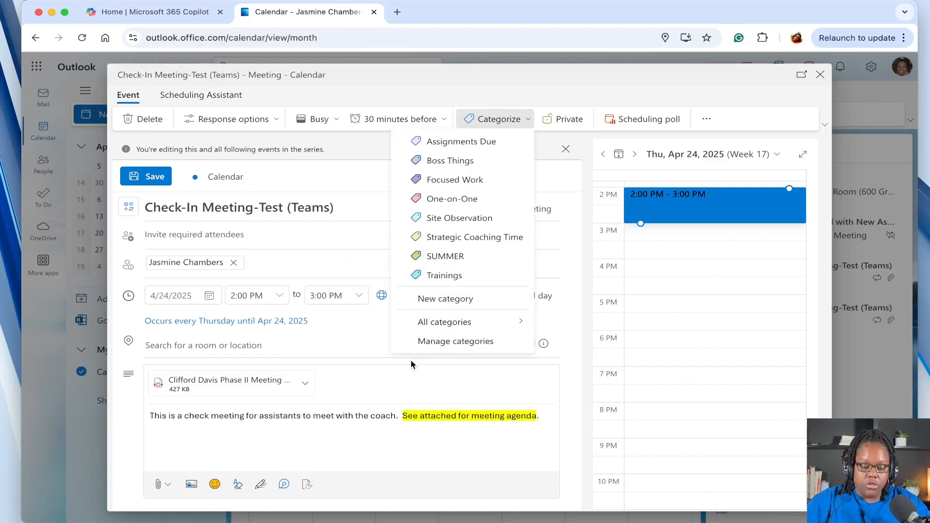
{"action": "left_click", "coordinate": [457, 299]}
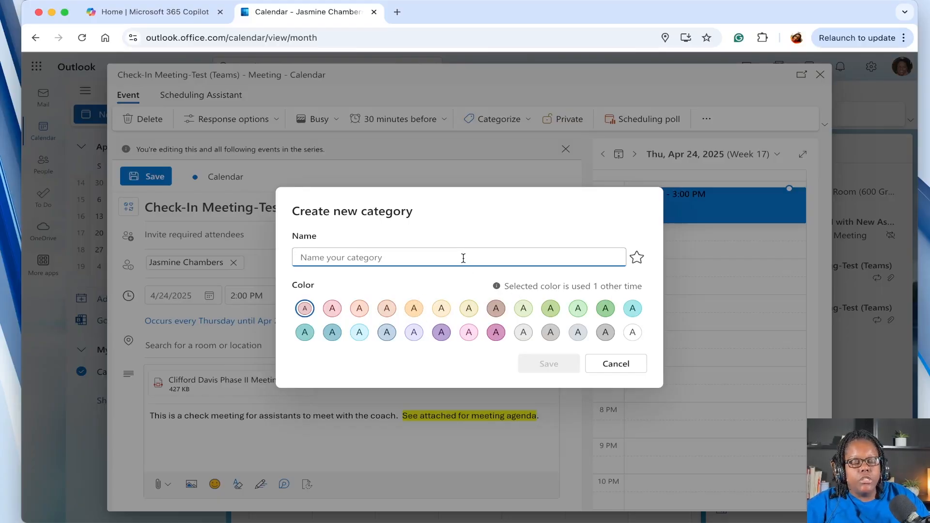
{"action": "type", "text": "Cor"}
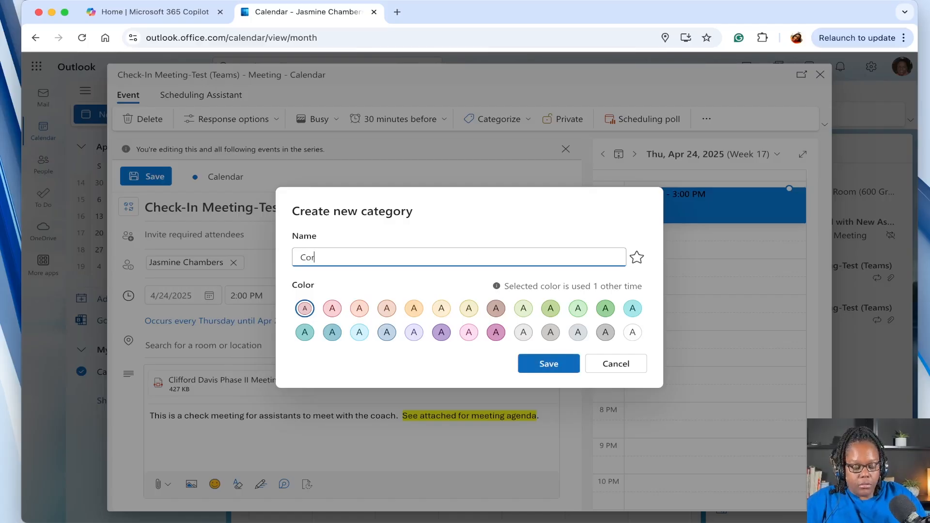
{"action": "type", "text": "porate Meetings/Trainings"}
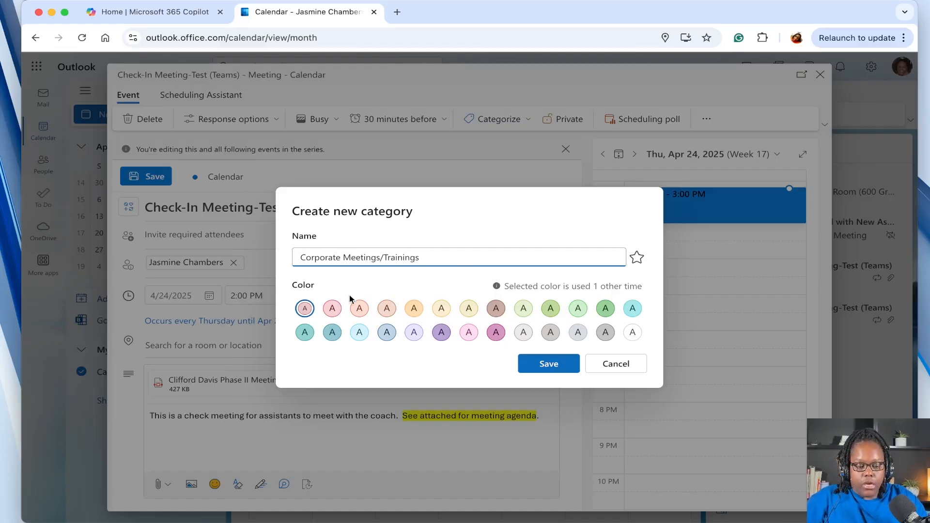
{"action": "left_click", "coordinate": [359, 332]}
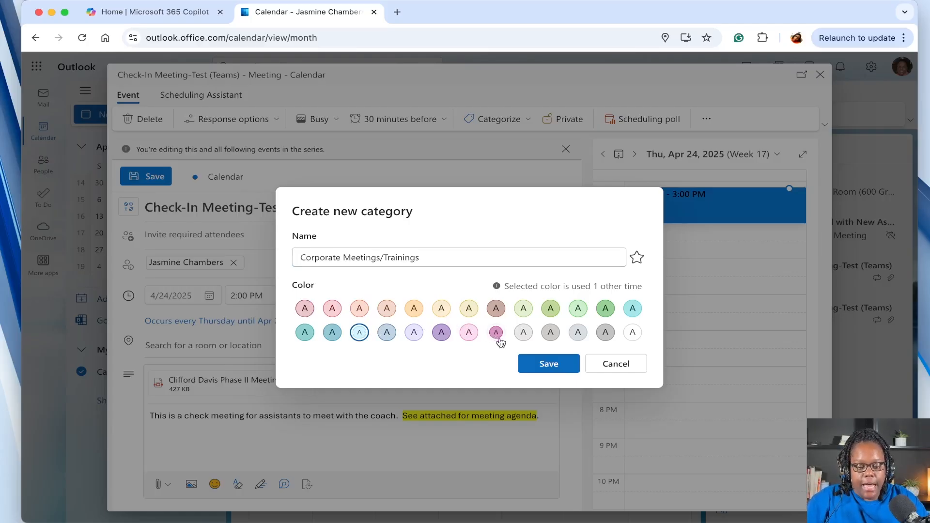
{"action": "left_click", "coordinate": [545, 364]}
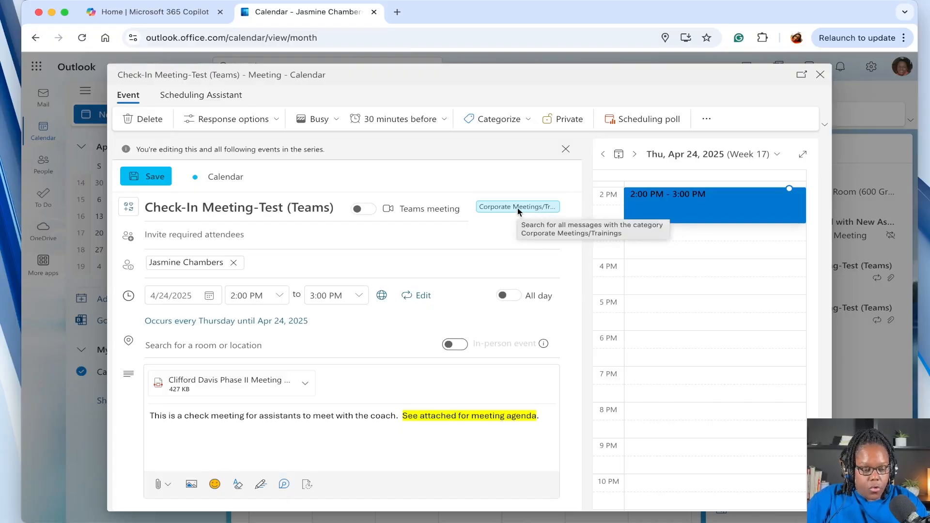
Review the full list of available categories and save the categorized meeting series.
{"action": "left_click", "coordinate": [527, 121]}
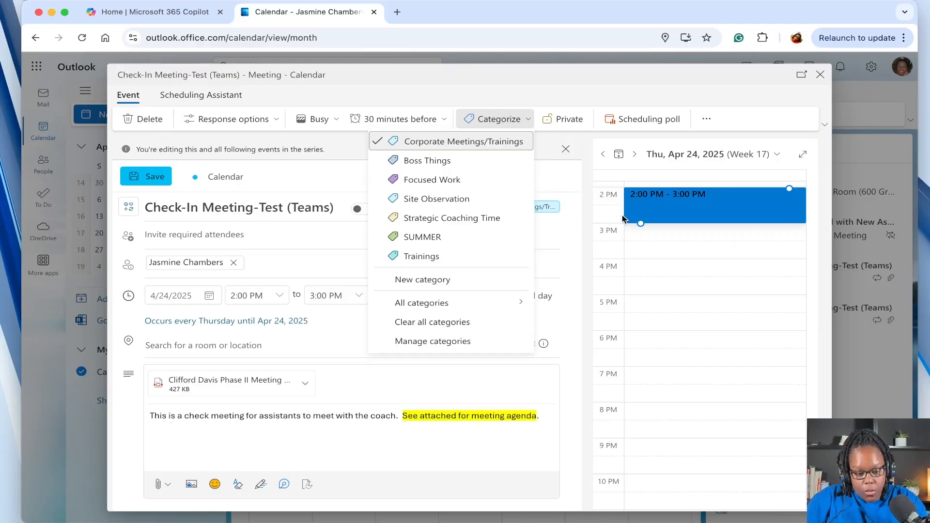
{"action": "mouse_move", "coordinate": [471, 310]}
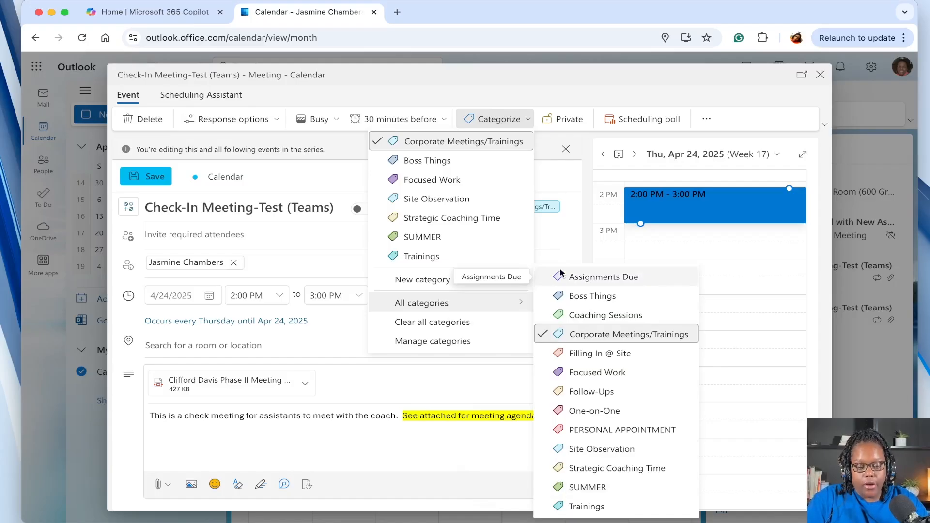
{"action": "left_click", "coordinate": [555, 188]}
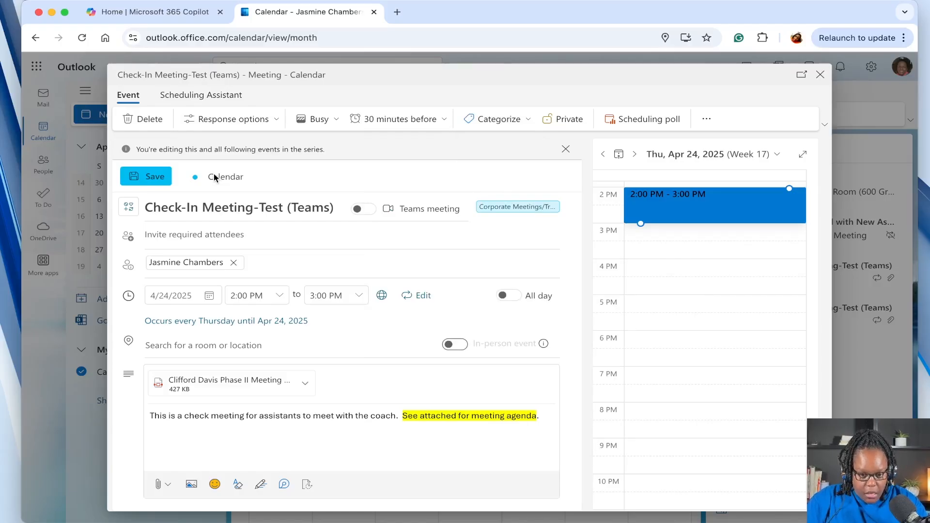
{"action": "left_click", "coordinate": [152, 176]}
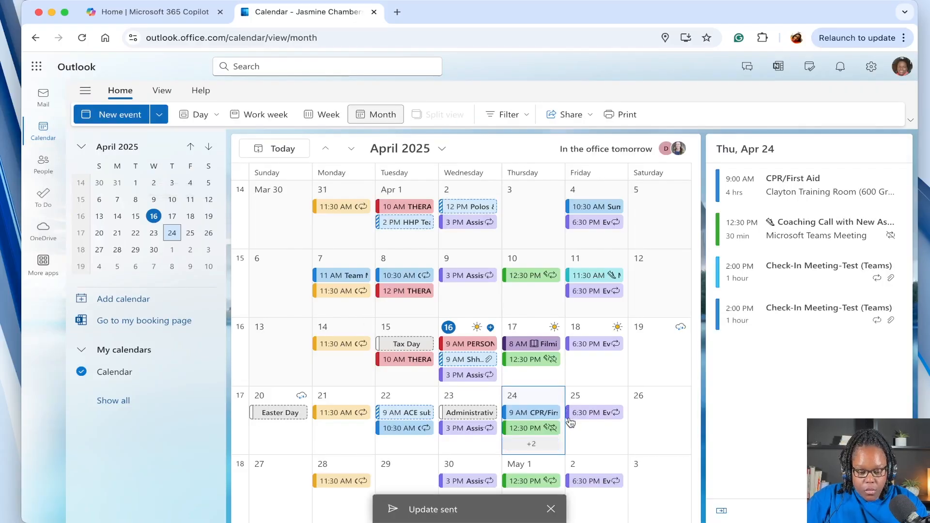
Show all events on Thursday, April 24 and mark the first 2:00 PM check-in meeting as private.
{"action": "left_click", "coordinate": [540, 444]}
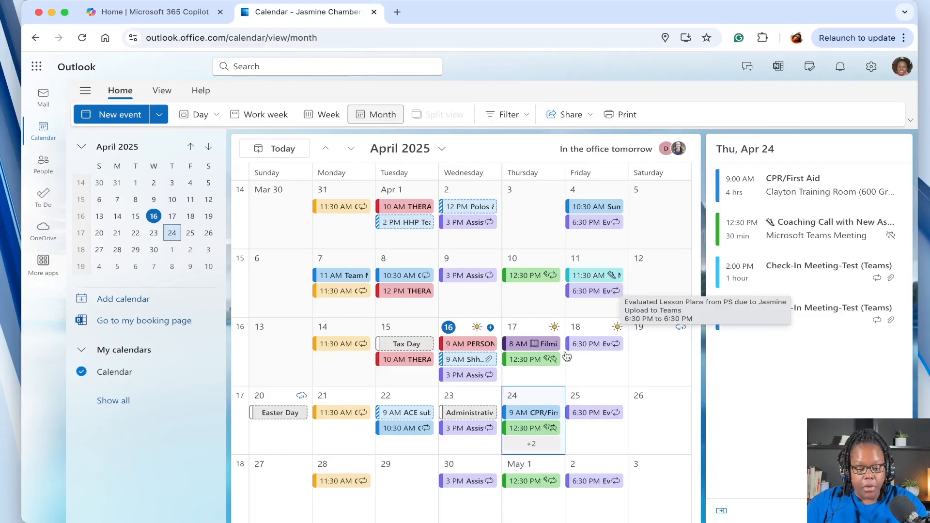
{"action": "left_click", "coordinate": [532, 444]}
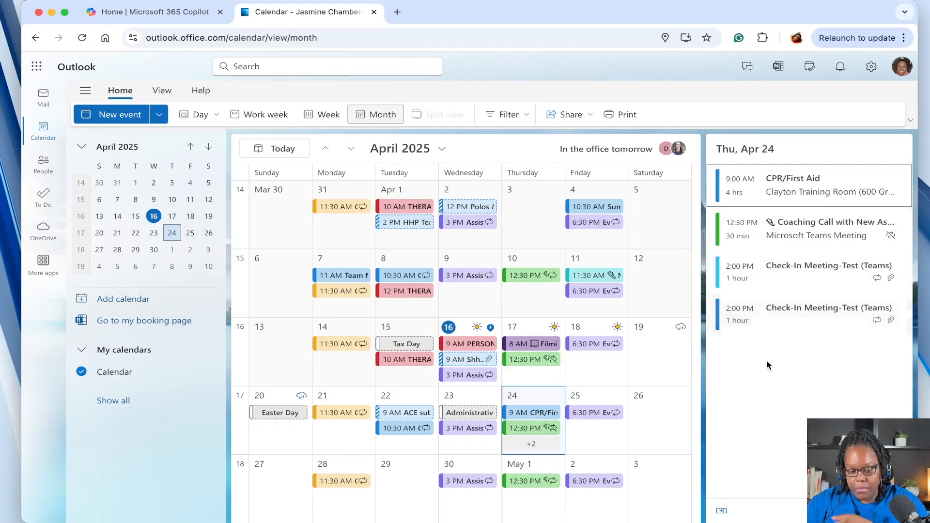
{"action": "left_click", "coordinate": [529, 449]}
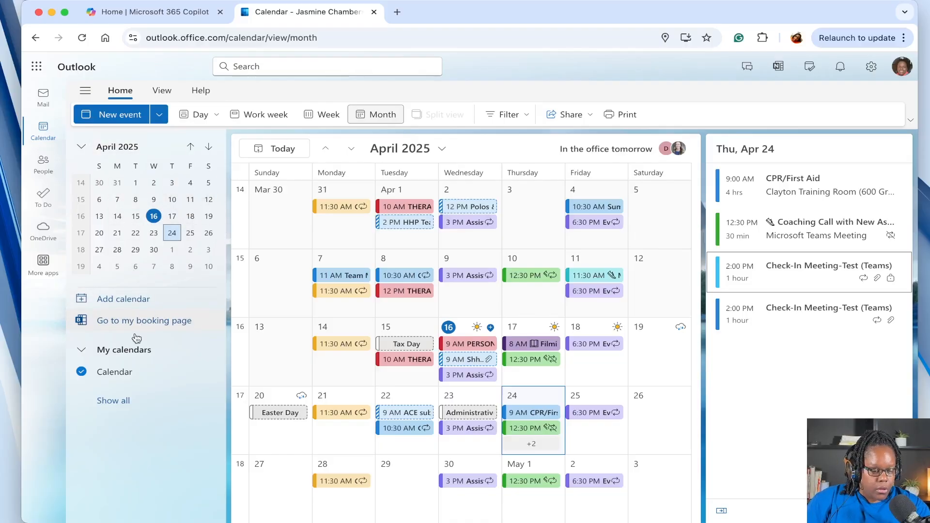
Collapse and re-expand My calendars, and show the complete list of calendars.
{"action": "left_click", "coordinate": [83, 350]}
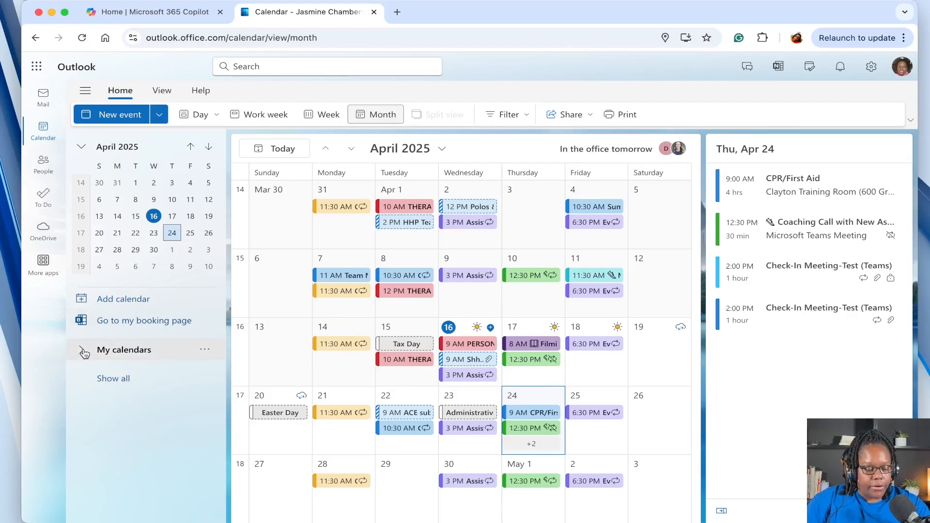
{"action": "left_click", "coordinate": [84, 354]}
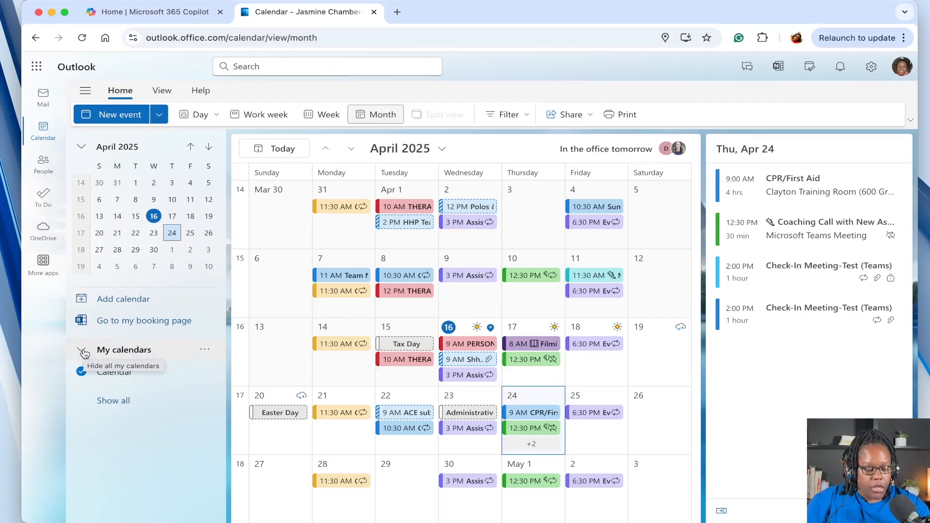
{"action": "left_click", "coordinate": [116, 400]}
Examine the calendars available under My calendars, People's calendars and Groups.
{"action": "scroll", "coordinate": [119, 401], "scroll_direction": "down", "scroll_amount": 5}
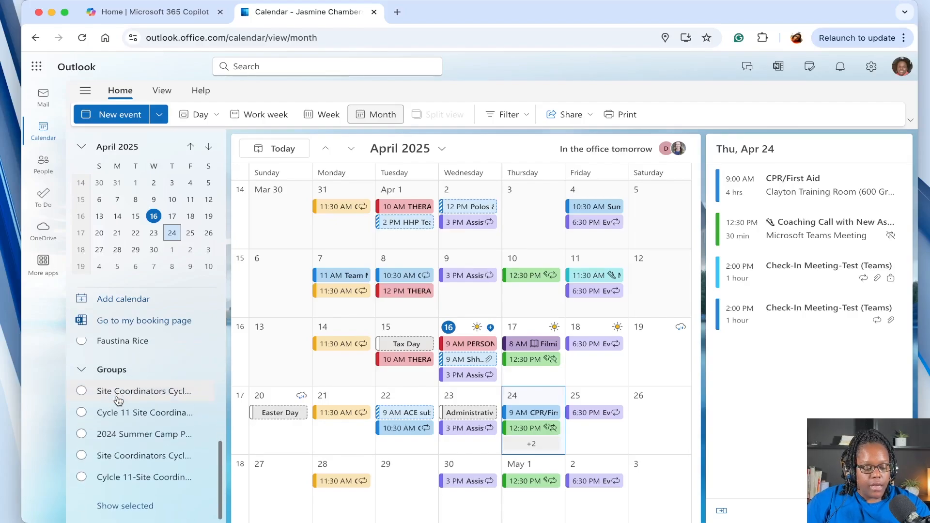
{"action": "scroll", "coordinate": [118, 401], "scroll_direction": "up", "scroll_amount": 5}
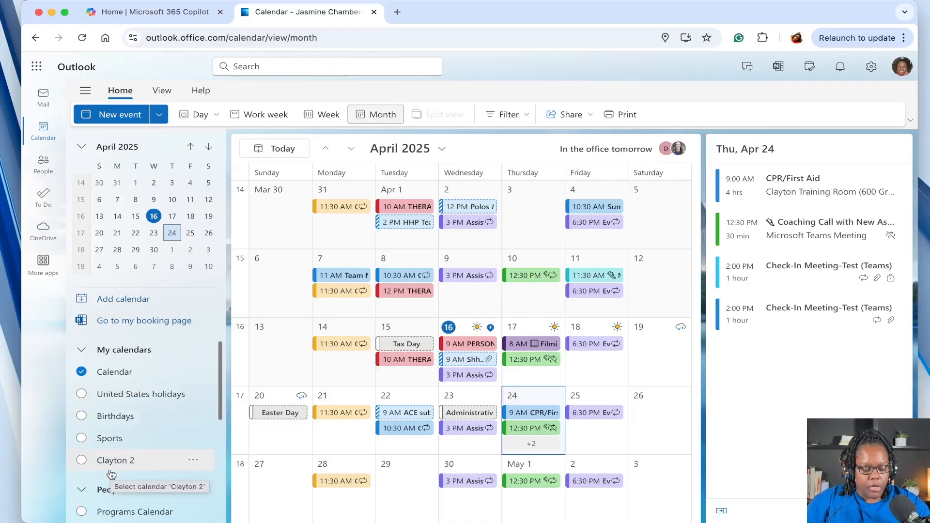
{"action": "scroll", "coordinate": [119, 439], "scroll_direction": "down", "scroll_amount": 3}
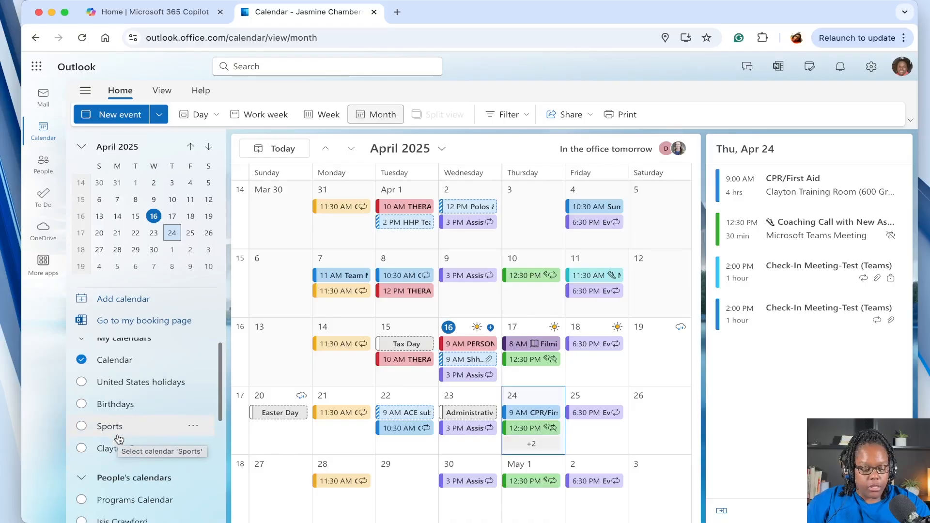
{"action": "scroll", "coordinate": [118, 438], "scroll_direction": "up", "scroll_amount": 2}
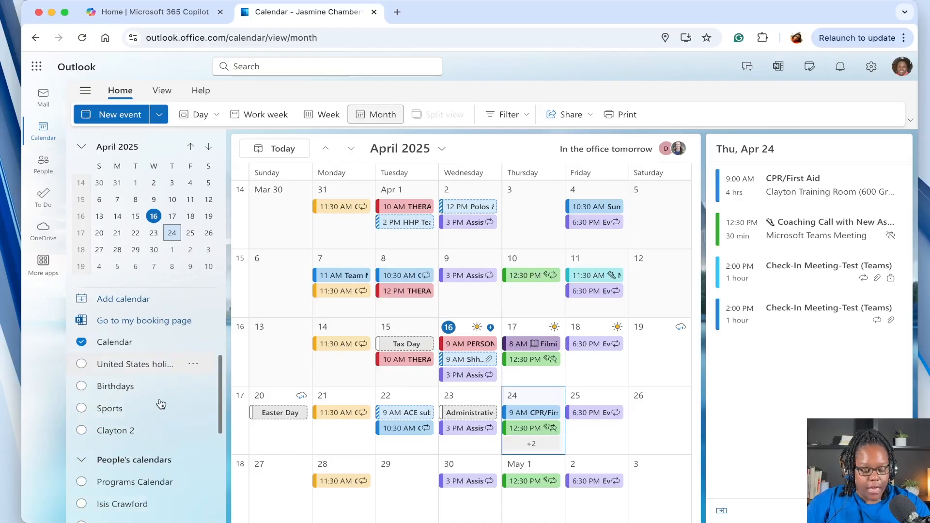
{"action": "scroll", "coordinate": [145, 385], "scroll_direction": "down", "scroll_amount": 3}
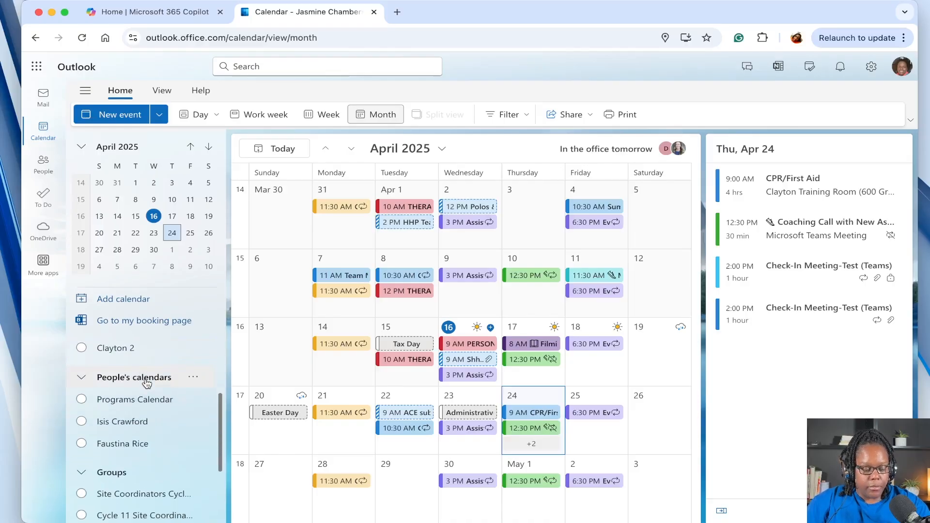
{"action": "scroll", "coordinate": [147, 383], "scroll_direction": "down", "scroll_amount": 1}
{"action": "scroll", "coordinate": [146, 384], "scroll_direction": "up", "scroll_amount": 2}
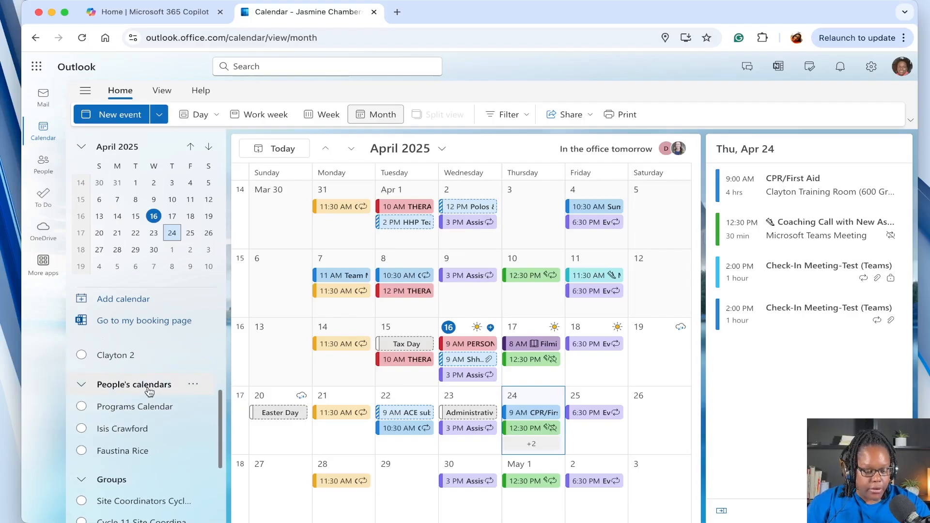
{"action": "scroll", "coordinate": [150, 390], "scroll_direction": "down", "scroll_amount": 1}
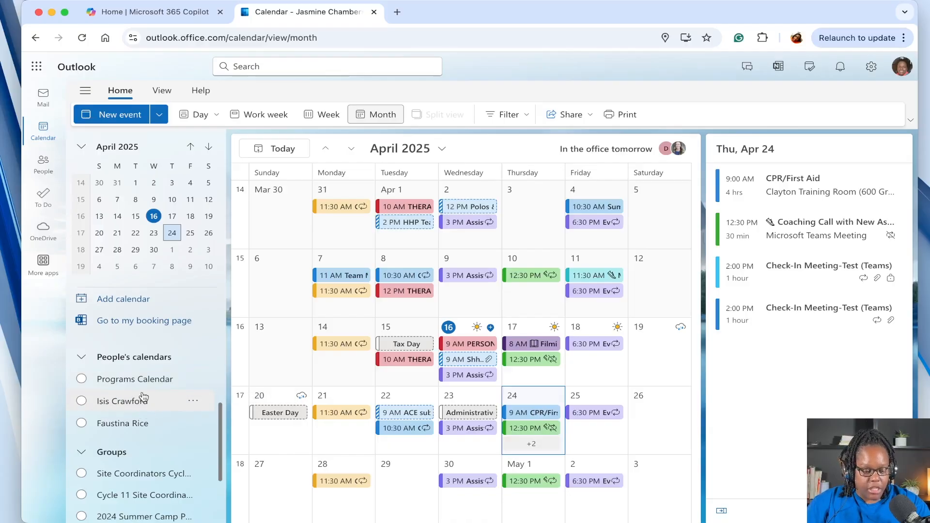
{"action": "scroll", "coordinate": [128, 404], "scroll_direction": "down", "scroll_amount": 1}
{"action": "scroll", "coordinate": [129, 404], "scroll_direction": "down", "scroll_amount": 1}
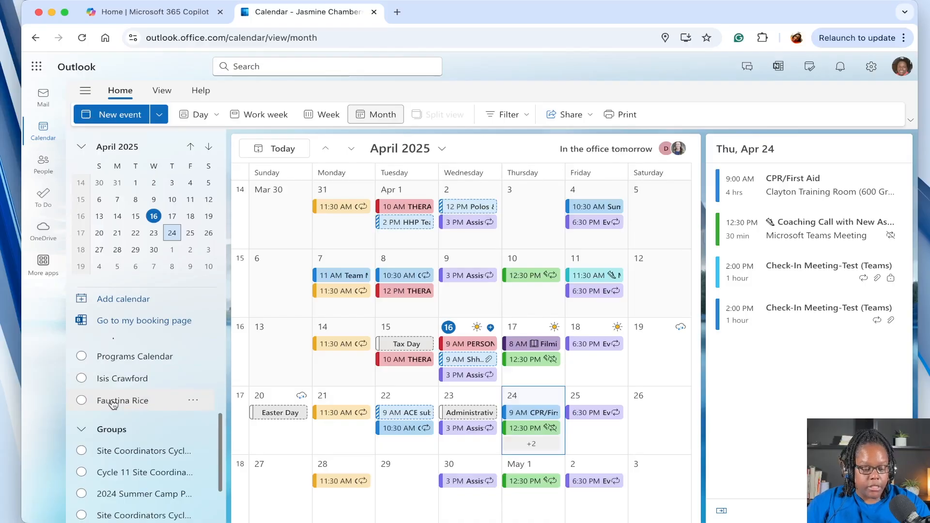
{"action": "scroll", "coordinate": [113, 404], "scroll_direction": "down", "scroll_amount": 3}
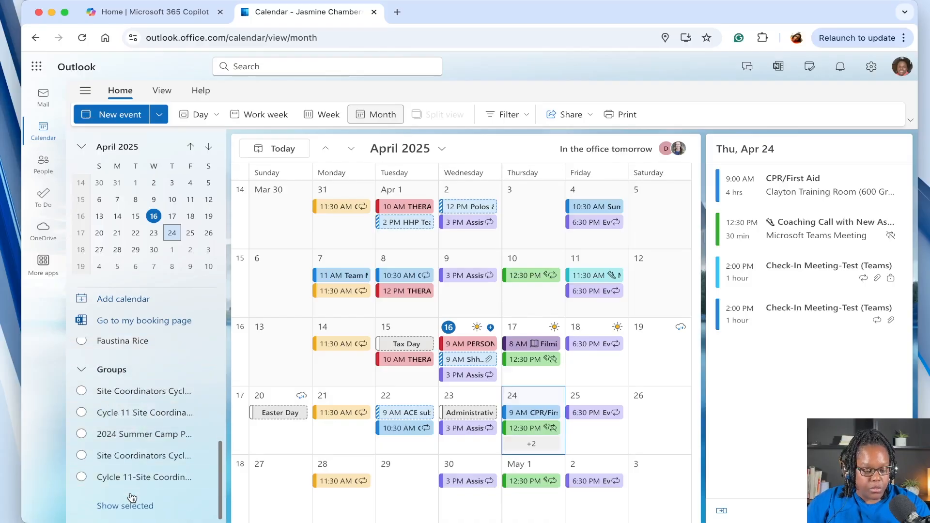
{"action": "scroll", "coordinate": [141, 477], "scroll_direction": "up", "scroll_amount": 2}
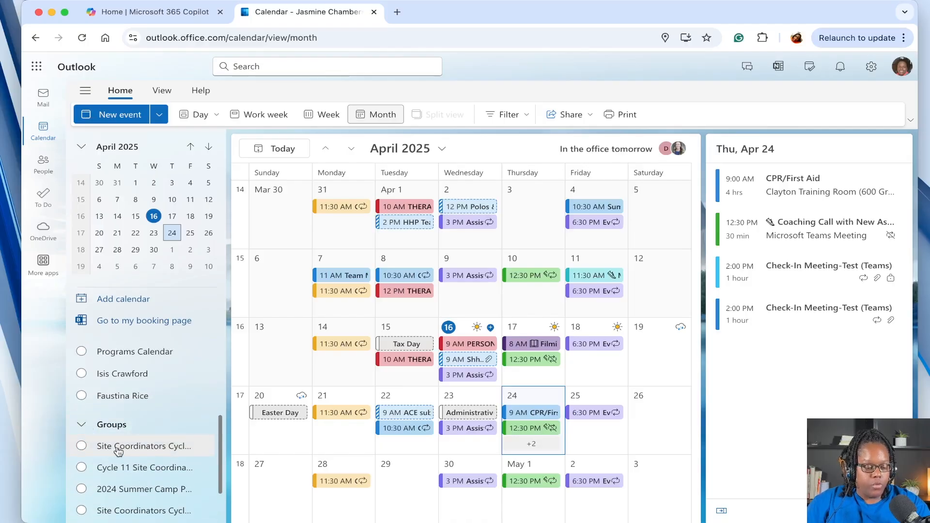
{"action": "scroll", "coordinate": [118, 445], "scroll_direction": "down", "scroll_amount": 2}
{"action": "scroll", "coordinate": [119, 449], "scroll_direction": "up", "scroll_amount": 3}
{"action": "scroll", "coordinate": [118, 452], "scroll_direction": "up", "scroll_amount": 5}
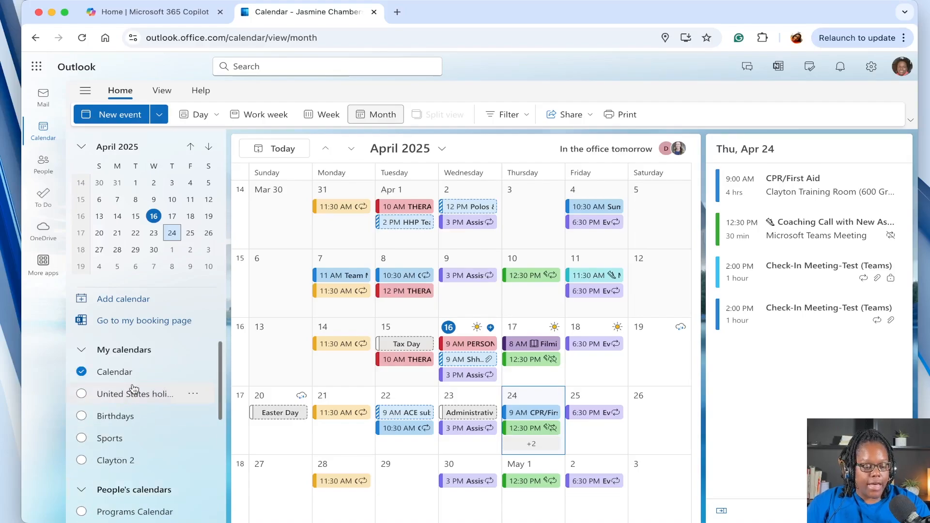
{"action": "scroll", "coordinate": [131, 387], "scroll_direction": "down", "scroll_amount": 2}
{"action": "scroll", "coordinate": [132, 388], "scroll_direction": "up", "scroll_amount": 2}
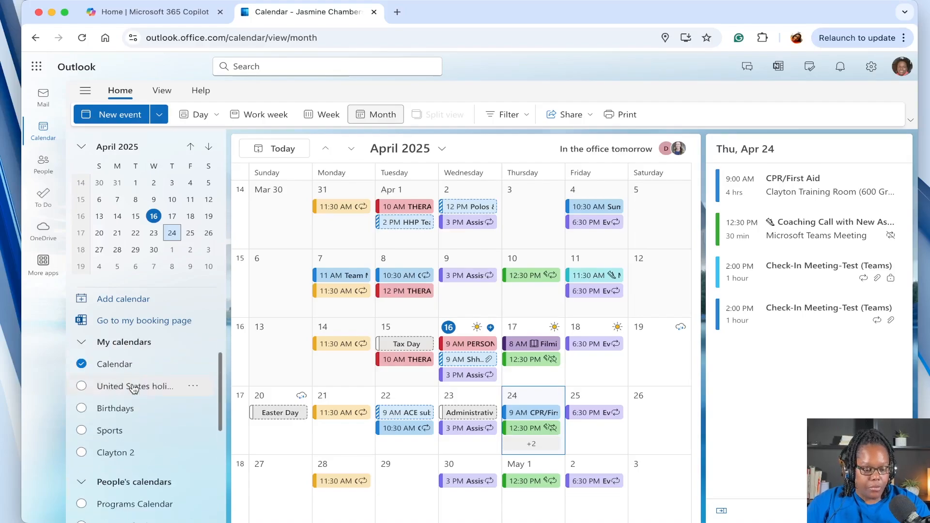
Collapse and re-expand My calendars and People's calendars while reviewing the Groups list.
{"action": "left_click", "coordinate": [83, 350]}
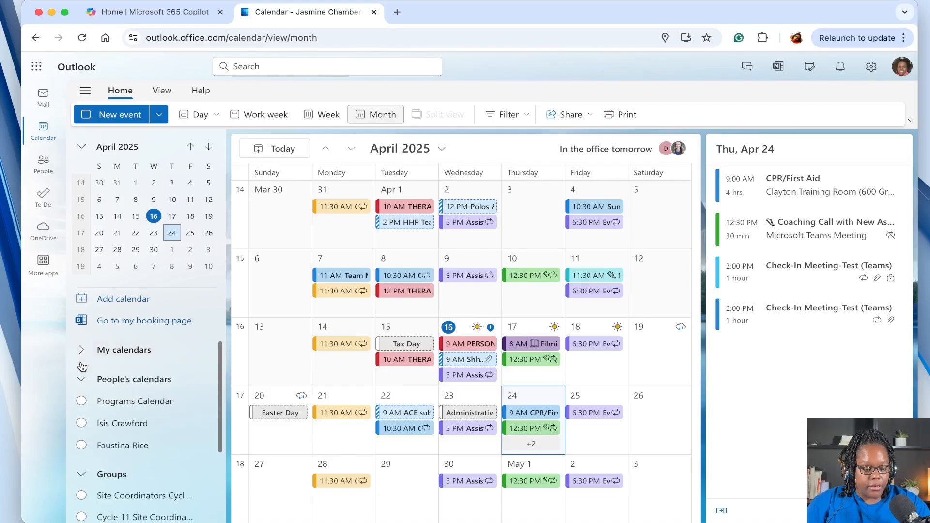
{"action": "left_click", "coordinate": [81, 382]}
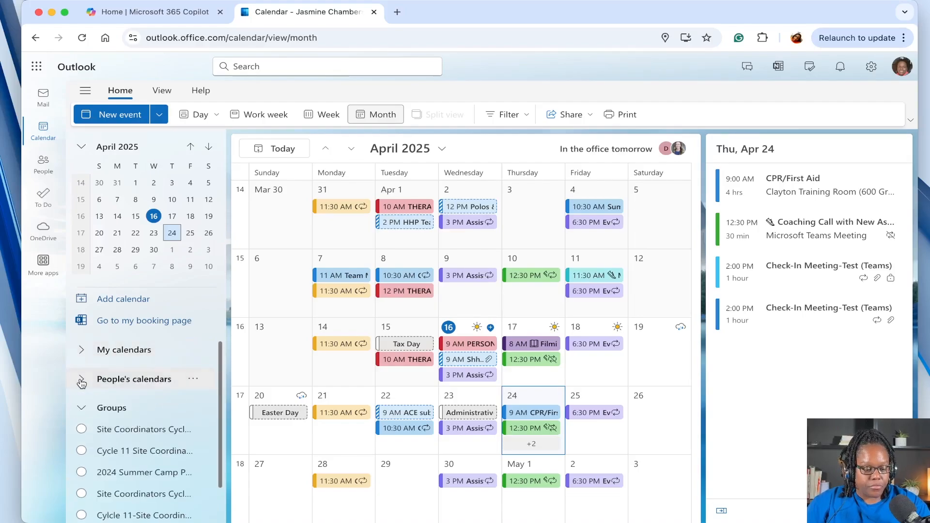
{"action": "left_click", "coordinate": [85, 350]}
{"action": "scroll", "coordinate": [92, 353], "scroll_direction": "down", "scroll_amount": 3}
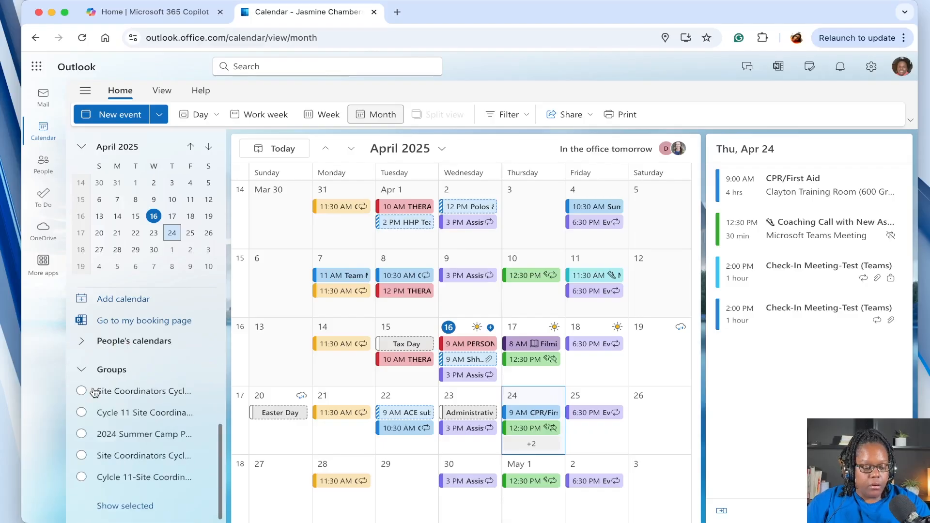
{"action": "scroll", "coordinate": [100, 357], "scroll_direction": "up", "scroll_amount": 1}
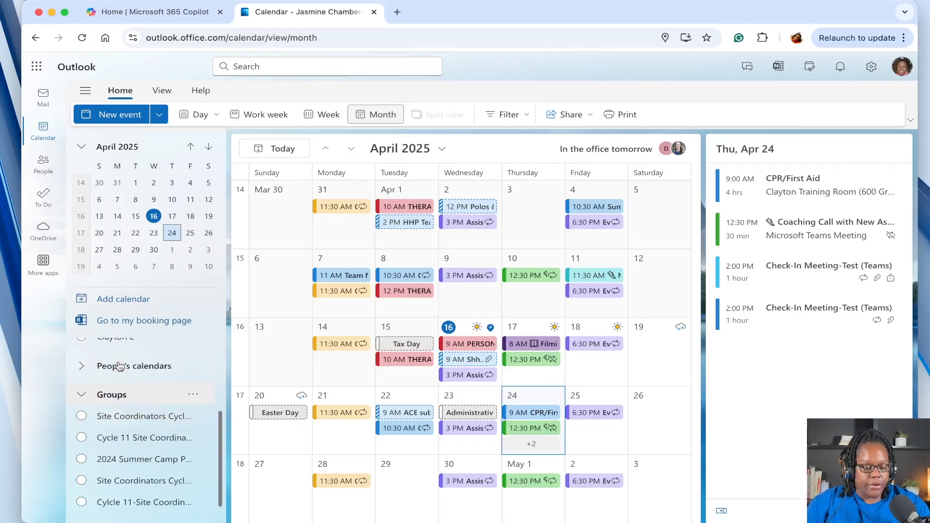
{"action": "left_click", "coordinate": [99, 381]}
{"action": "scroll", "coordinate": [116, 397], "scroll_direction": "down", "scroll_amount": 2}
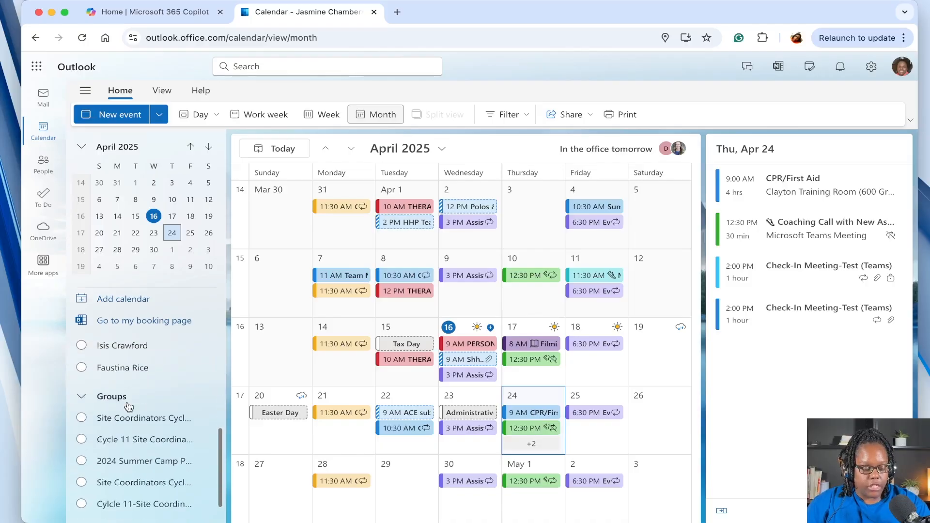
{"action": "scroll", "coordinate": [129, 407], "scroll_direction": "up", "scroll_amount": 3}
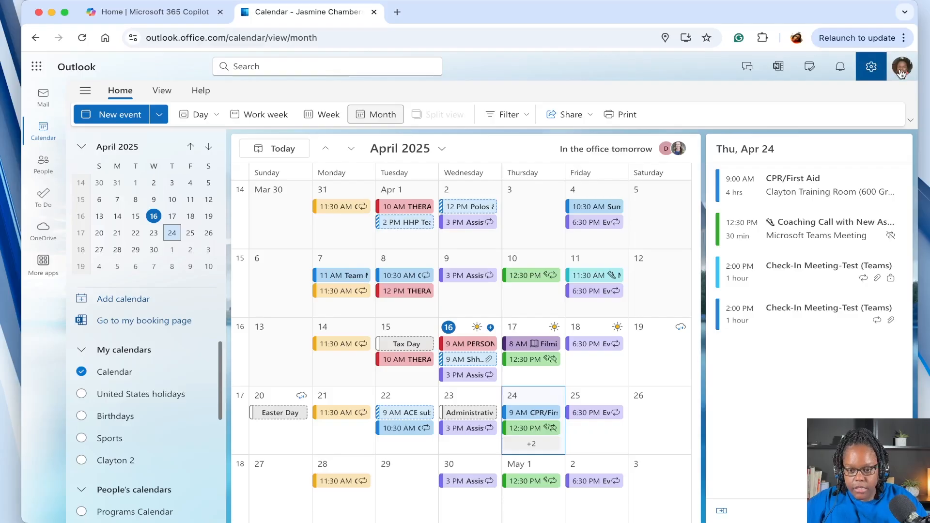
Open the calendar settings and review the View options for calendar appearance and time zones.
{"action": "left_click", "coordinate": [870, 71]}
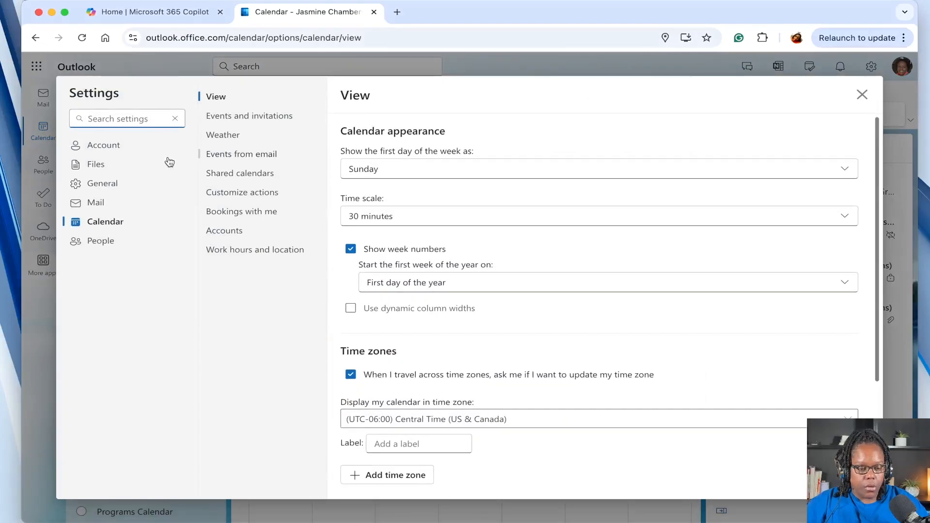
{"action": "left_click", "coordinate": [93, 226]}
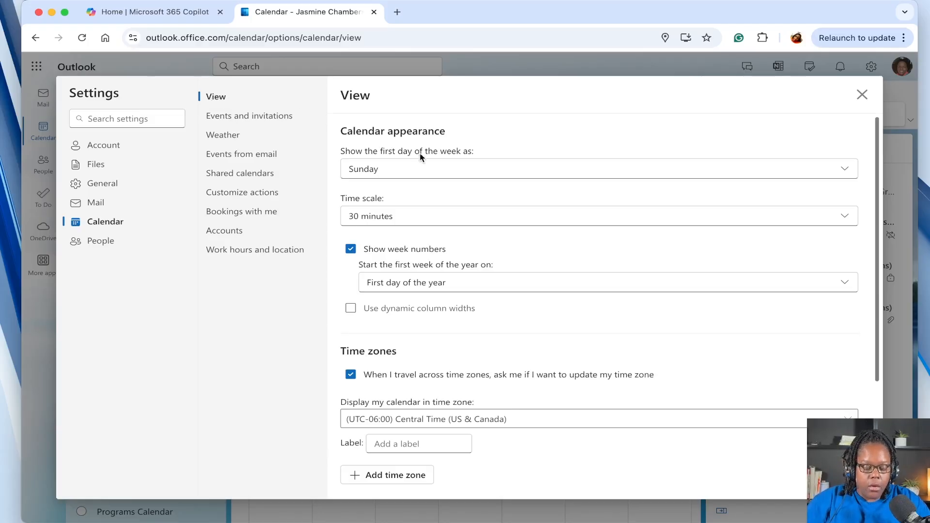
{"action": "scroll", "coordinate": [419, 156], "scroll_direction": "down", "scroll_amount": 2}
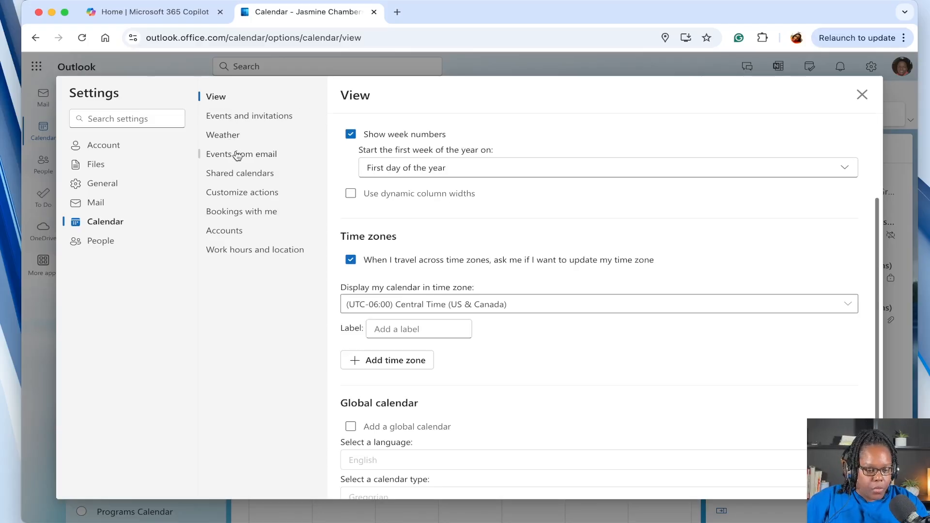
In the Shared calendars settings, choose Calendar to share and add a contact as the sharing recipient.
{"action": "left_click", "coordinate": [239, 175]}
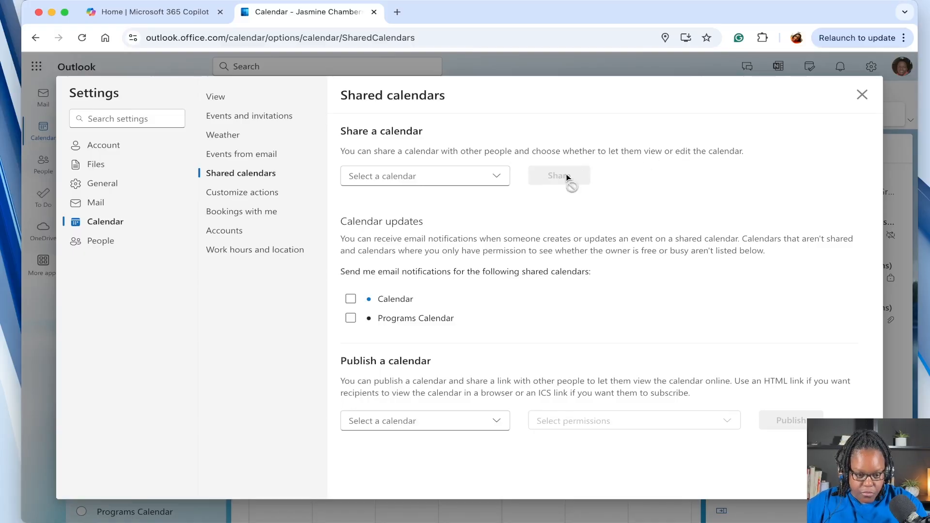
{"action": "left_click", "coordinate": [500, 178]}
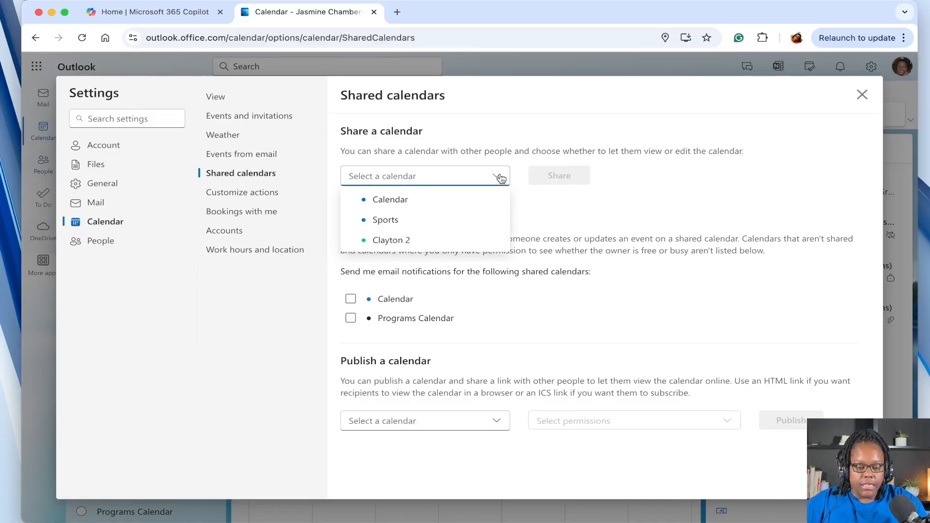
{"action": "left_click", "coordinate": [459, 200]}
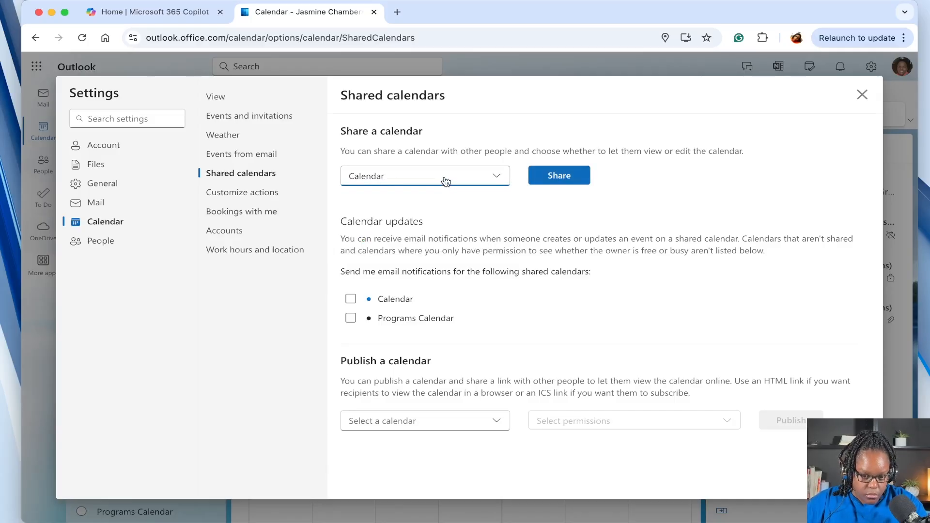
{"action": "left_click", "coordinate": [555, 177]}
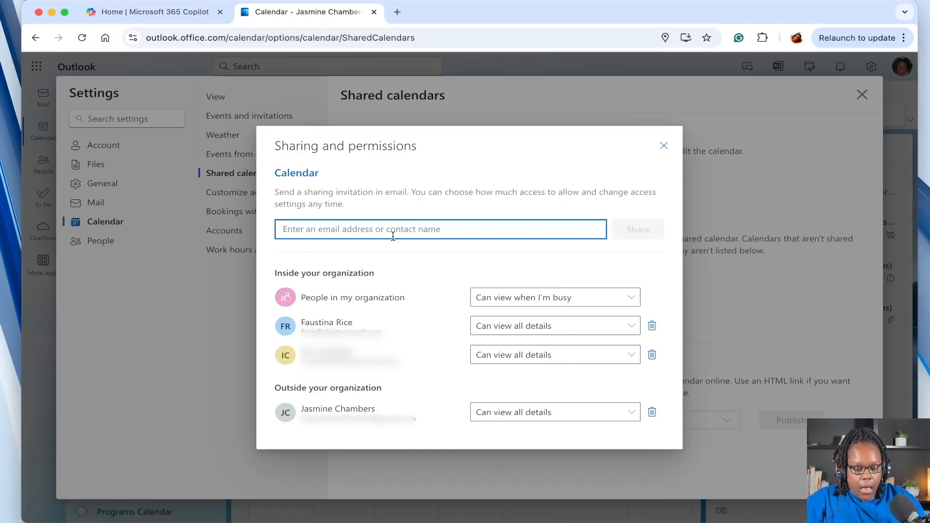
{"action": "type", "text": "iam"}
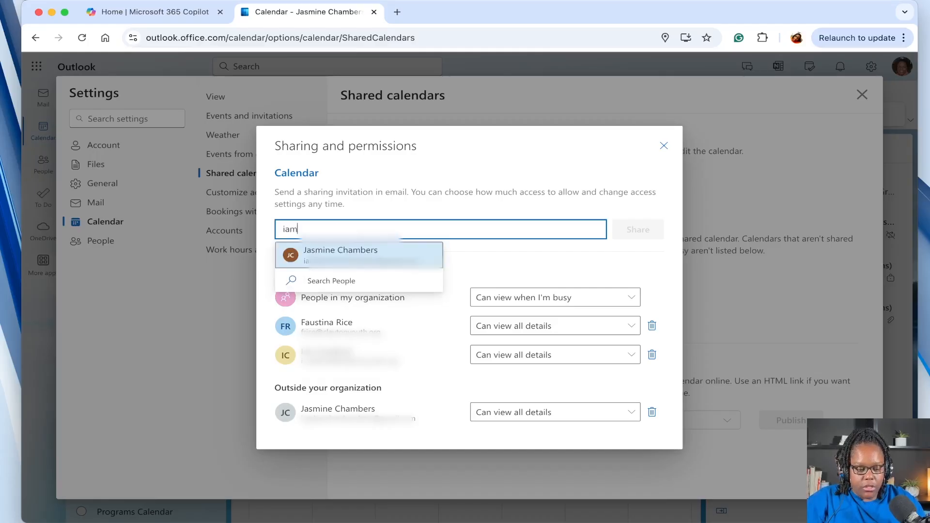
{"action": "left_click", "coordinate": [341, 254]}
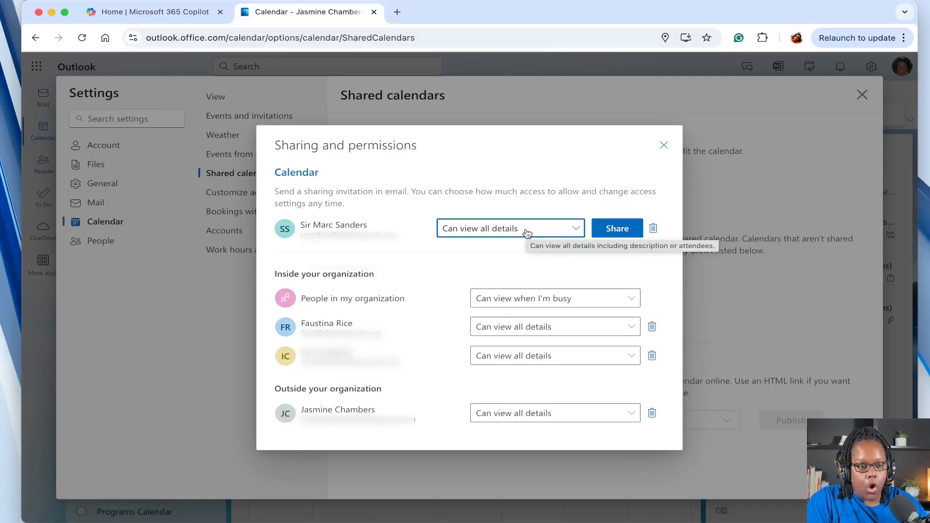
Try the Can view titles and locations and Can view all details permissions for the new sharing recipient.
{"action": "left_click", "coordinate": [545, 234]}
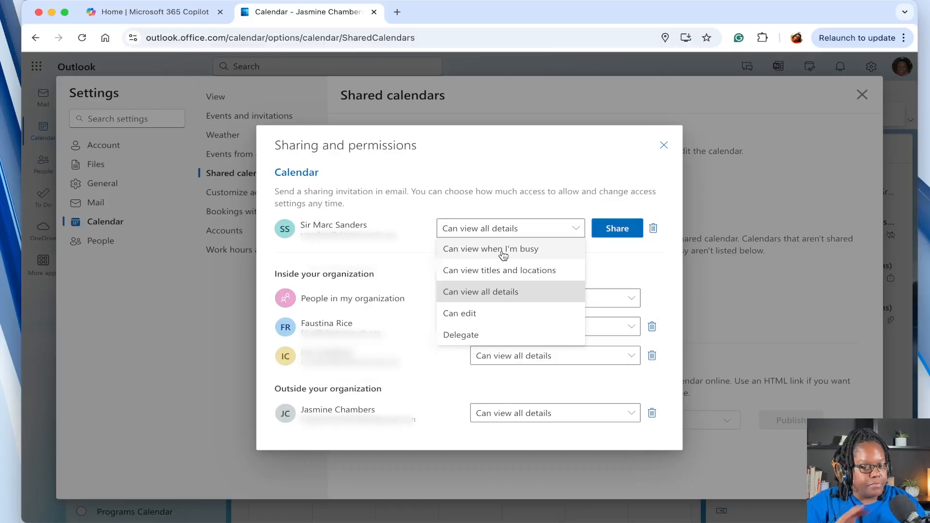
{"action": "left_click", "coordinate": [547, 272]}
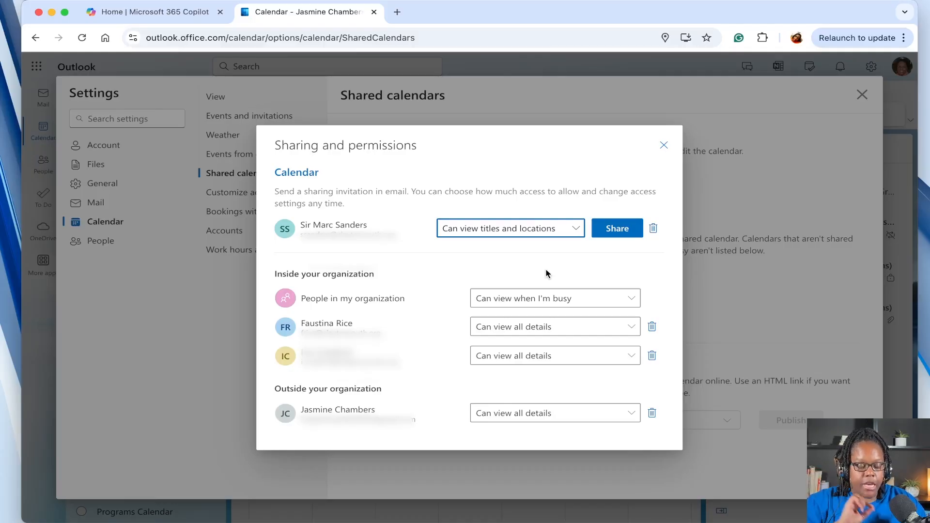
{"action": "left_click", "coordinate": [576, 230]}
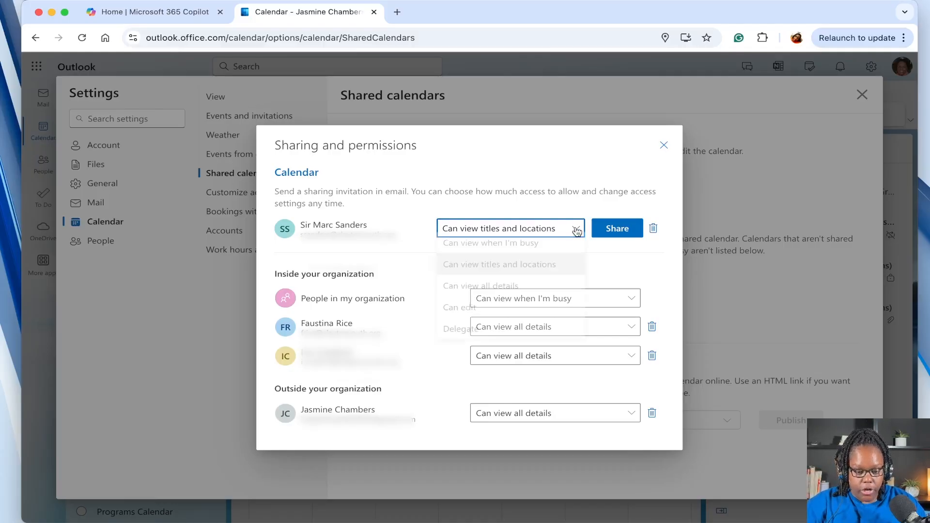
{"action": "left_click", "coordinate": [530, 292]}
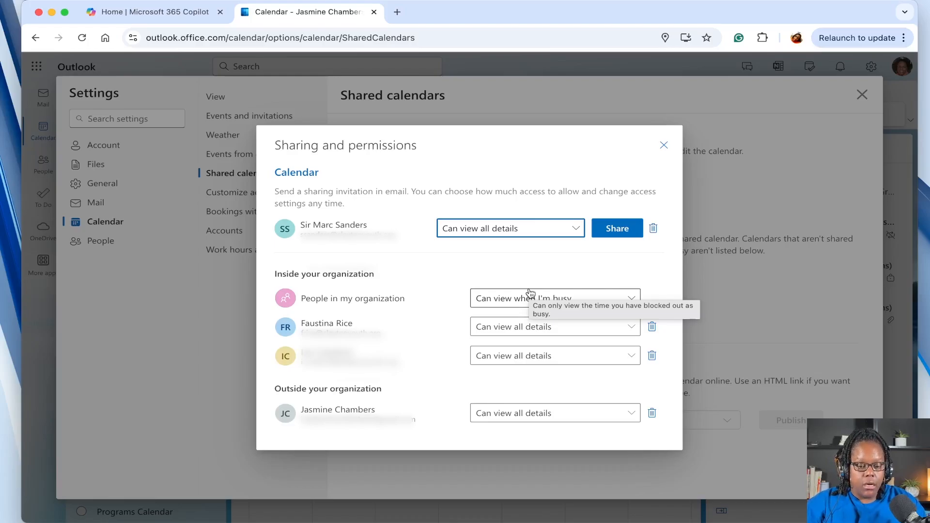
Try the Can edit and Delegate permissions for the new recipient, then return to Can view all details.
{"action": "left_click", "coordinate": [575, 230]}
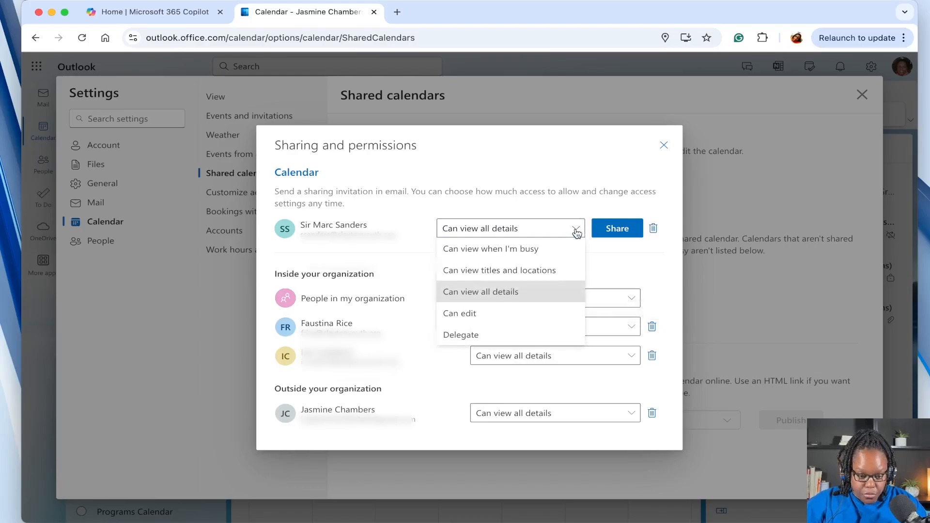
{"action": "left_click", "coordinate": [509, 314]}
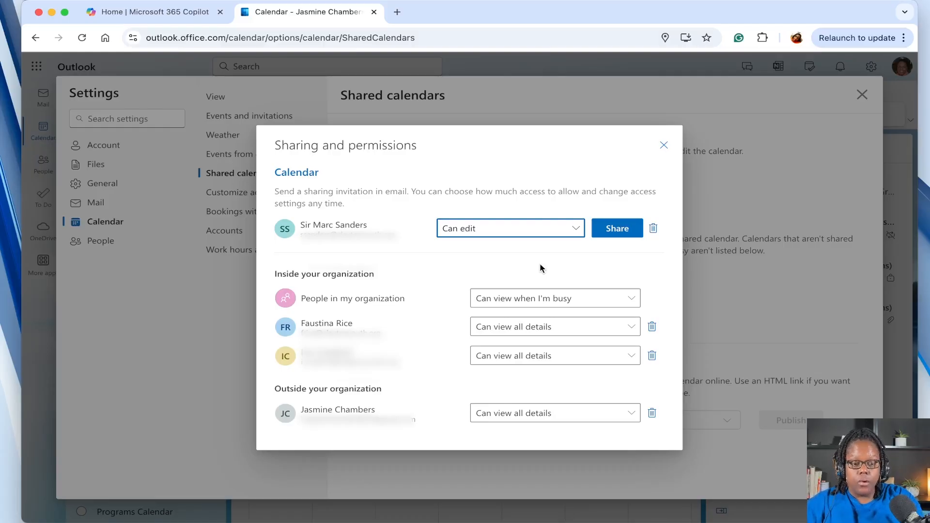
{"action": "left_click", "coordinate": [575, 230]}
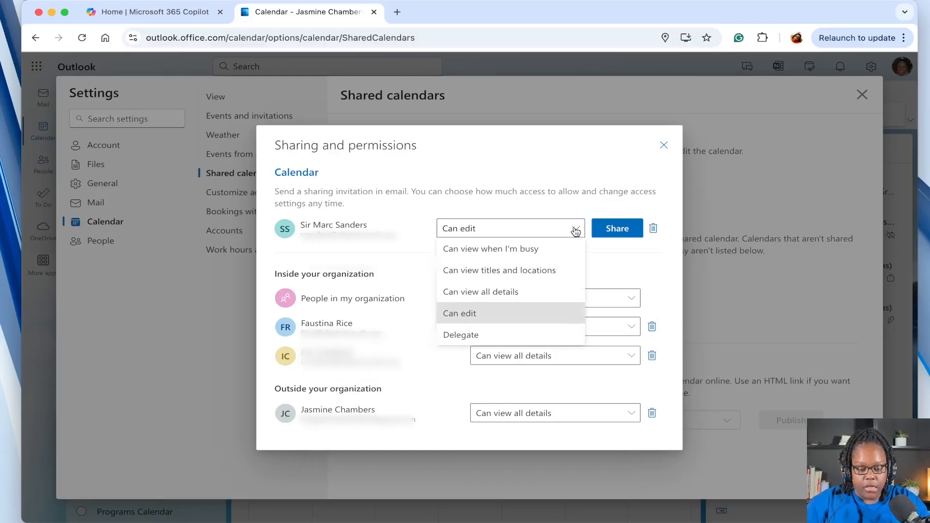
{"action": "left_click", "coordinate": [515, 339]}
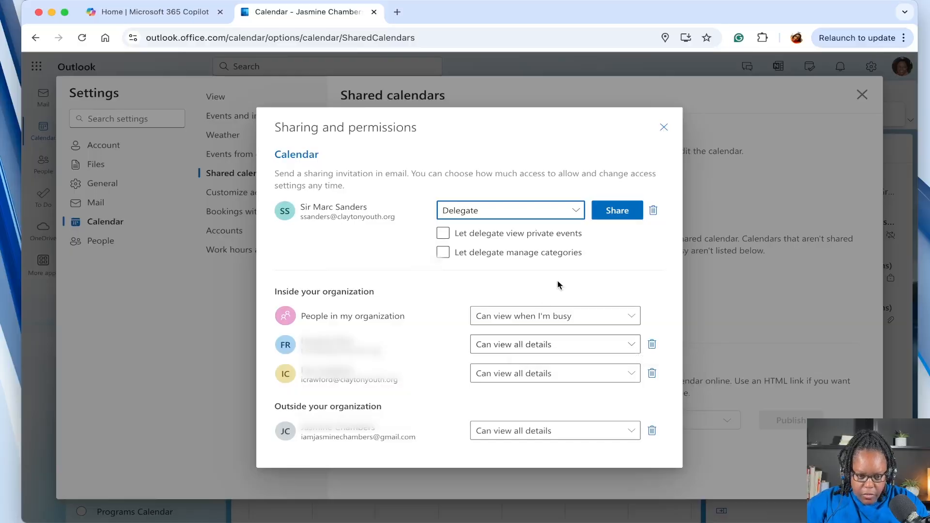
{"action": "left_click", "coordinate": [575, 211]}
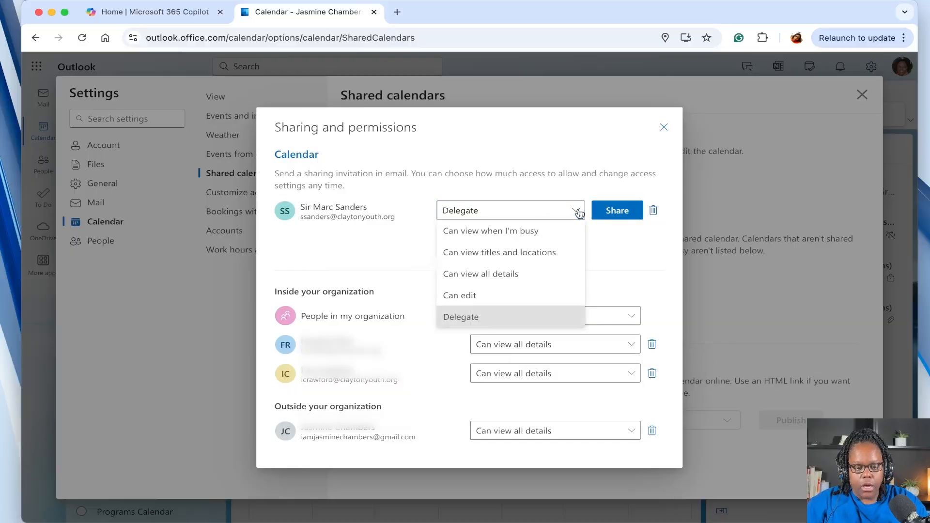
{"action": "left_click", "coordinate": [537, 275]}
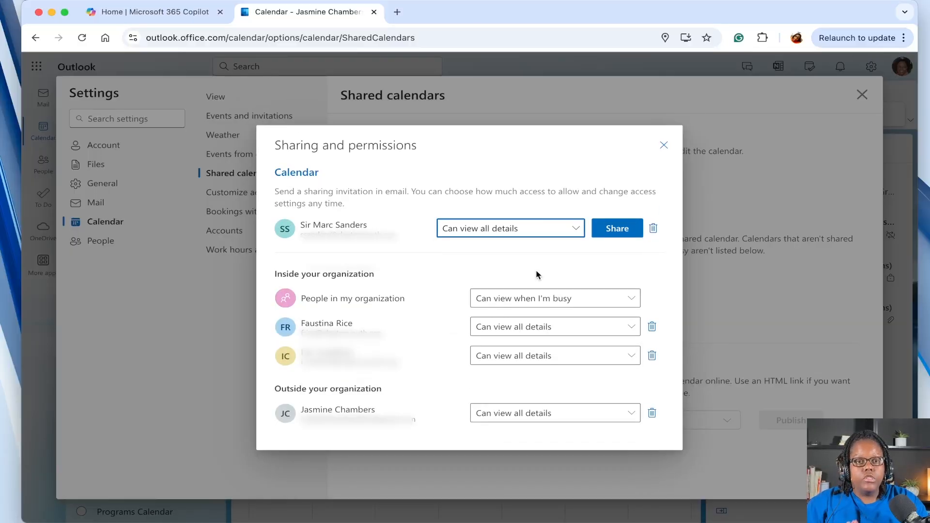
Set the new recipient's calendar permission to Can view when I'm busy.
{"action": "left_click", "coordinate": [577, 229]}
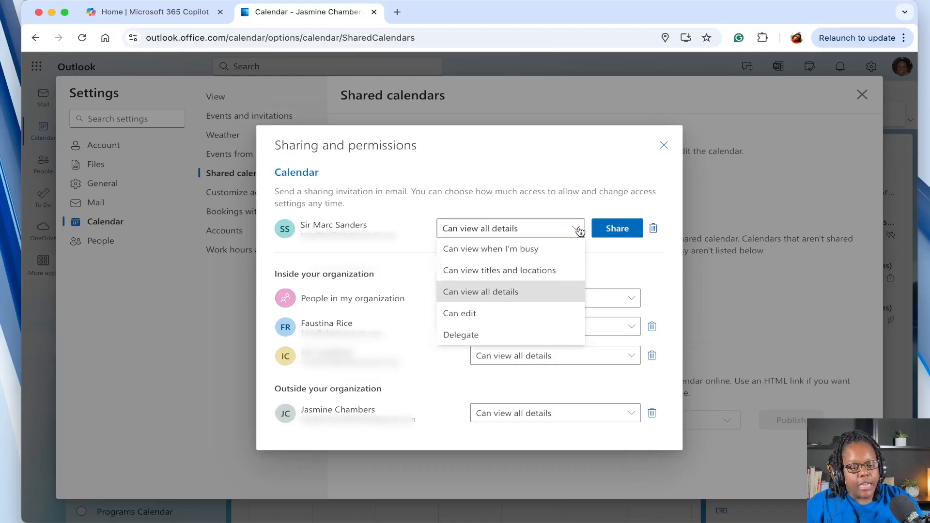
{"action": "left_click", "coordinate": [532, 248]}
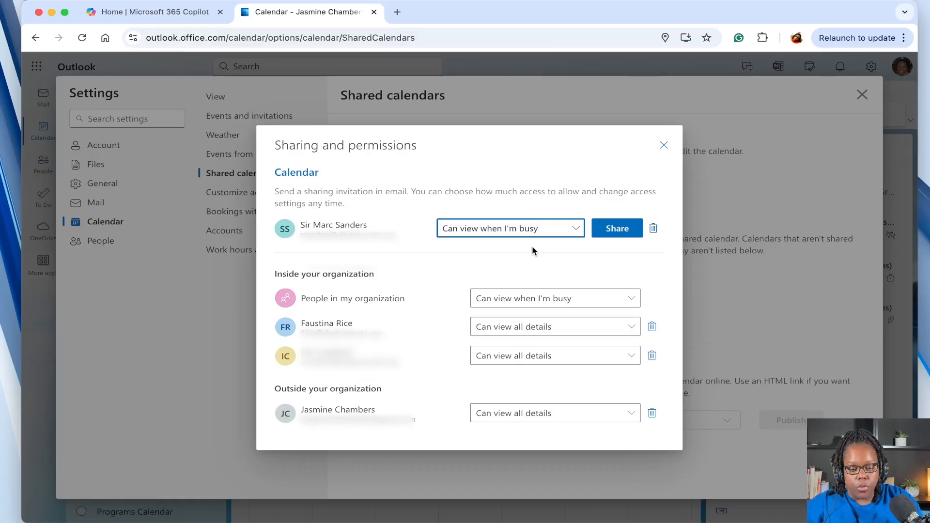
{"action": "left_click", "coordinate": [577, 230]}
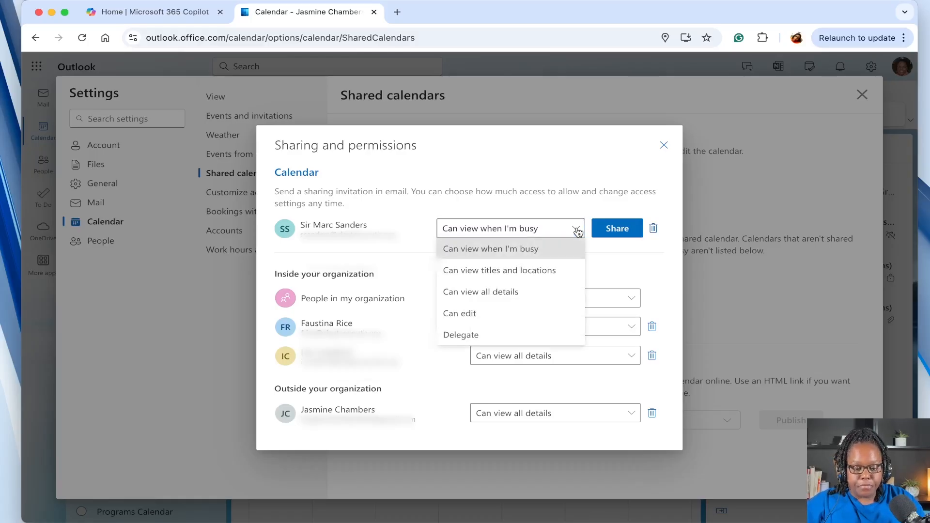
{"action": "left_click", "coordinate": [381, 306]}
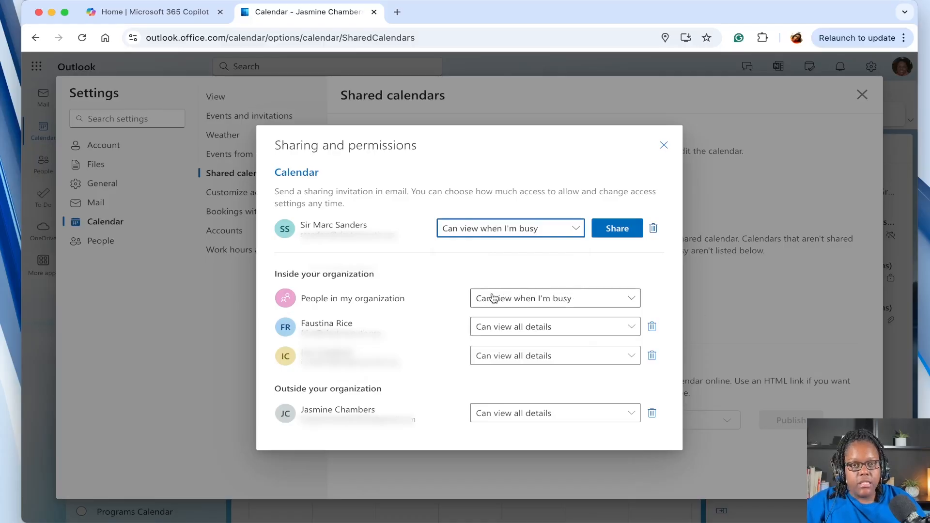
{"action": "mouse_move", "coordinate": [493, 298]}
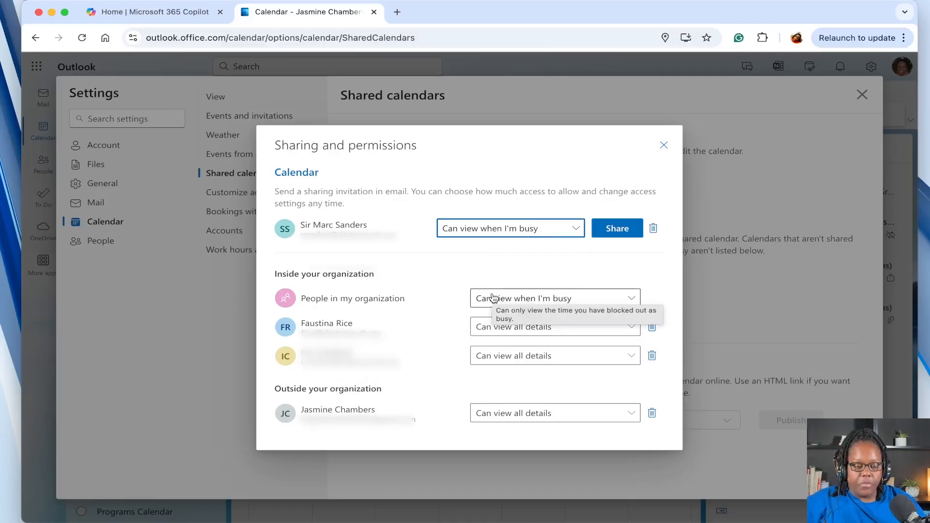
{"action": "left_click", "coordinate": [442, 254]}
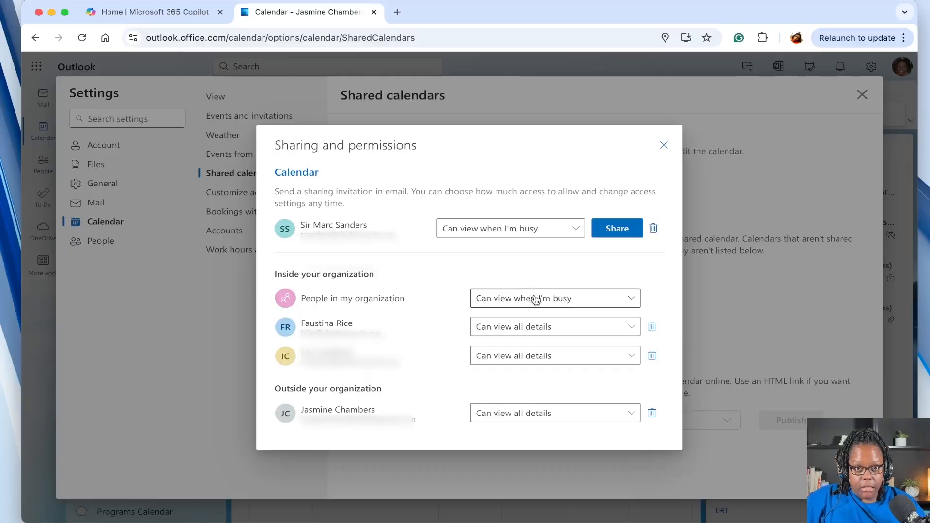
Set the calendar permission for People in my organization to Not shared.
{"action": "mouse_move", "coordinate": [535, 298]}
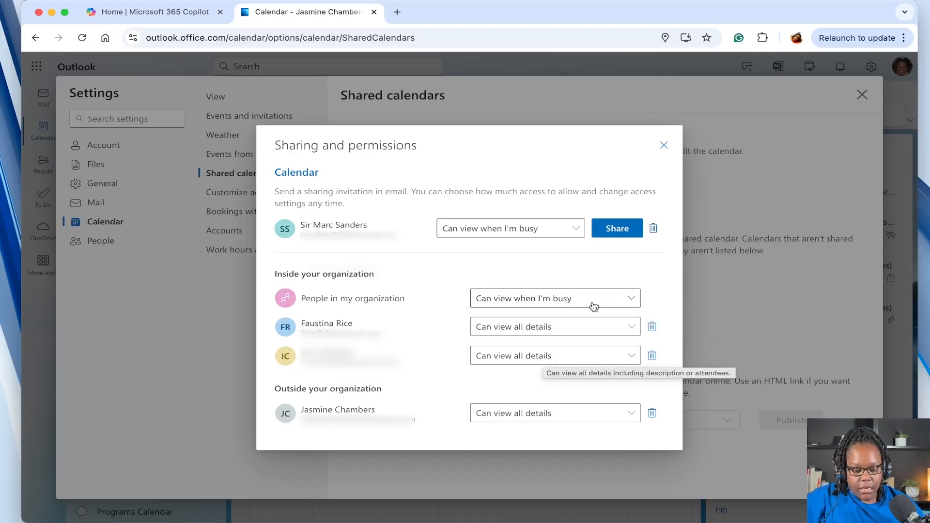
{"action": "left_click", "coordinate": [629, 300]}
{"action": "left_click", "coordinate": [568, 315]}
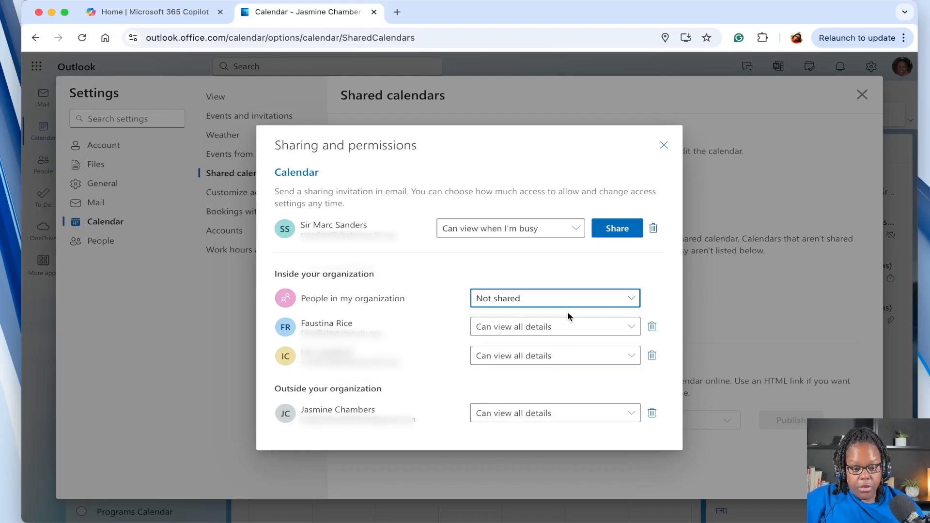
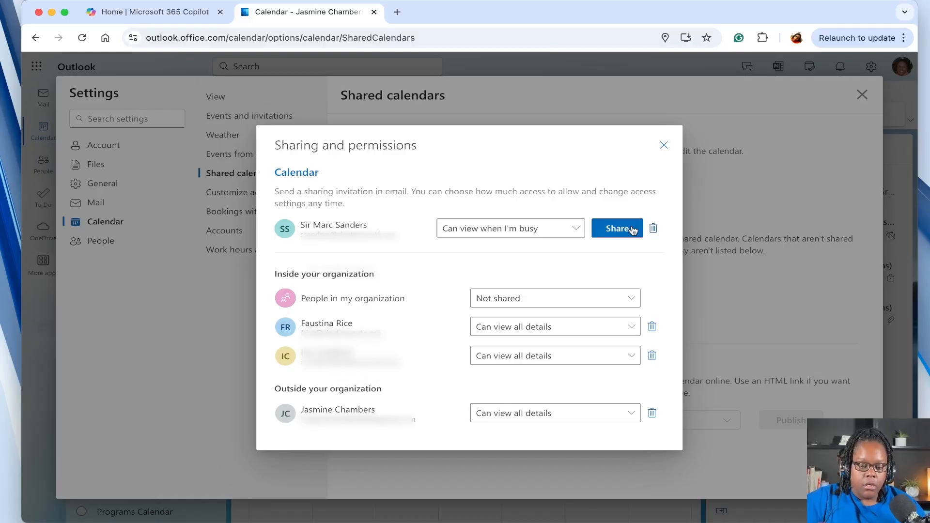
Open the Work hours and location settings and try clearing Monday, Tuesday and Wednesday as work days, then select all three again.
{"action": "left_click", "coordinate": [264, 250]}
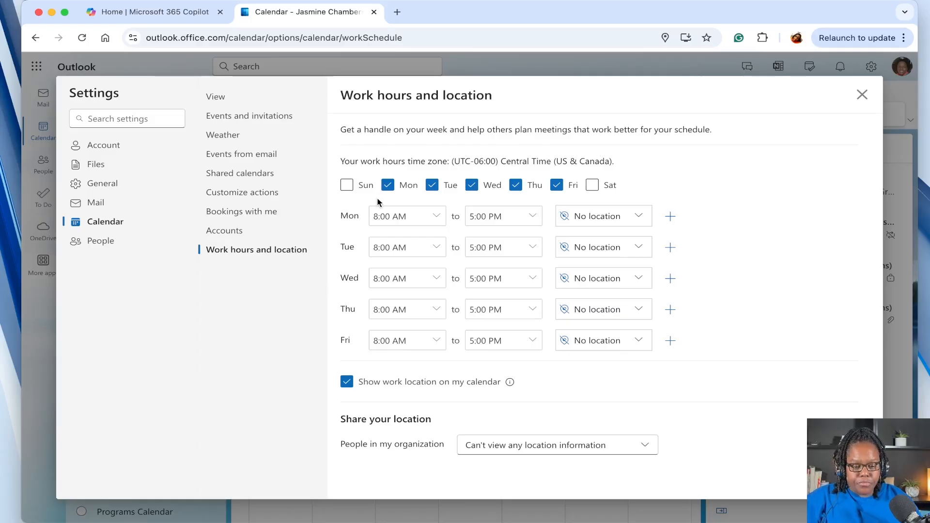
{"action": "left_click", "coordinate": [387, 185]}
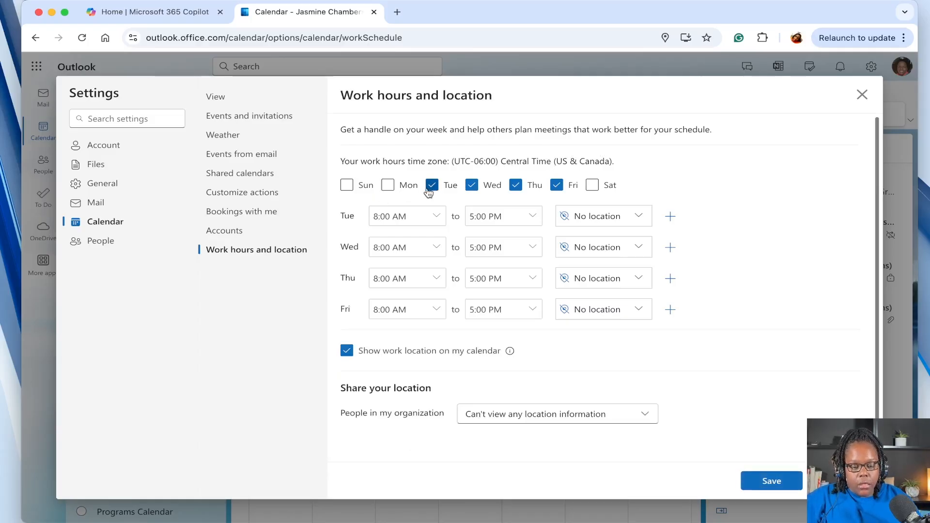
{"action": "left_click", "coordinate": [432, 186]}
{"action": "left_click", "coordinate": [472, 186]}
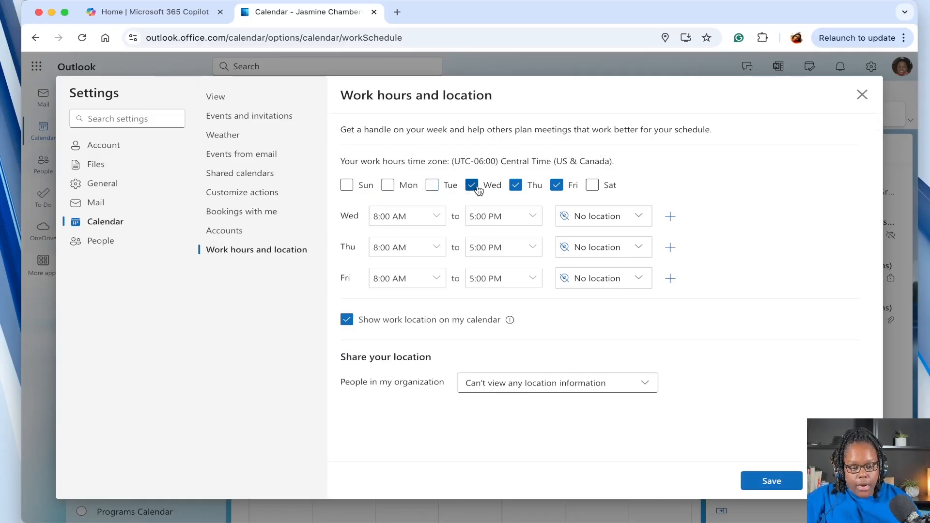
{"action": "left_click", "coordinate": [388, 185]}
{"action": "left_click", "coordinate": [390, 187]}
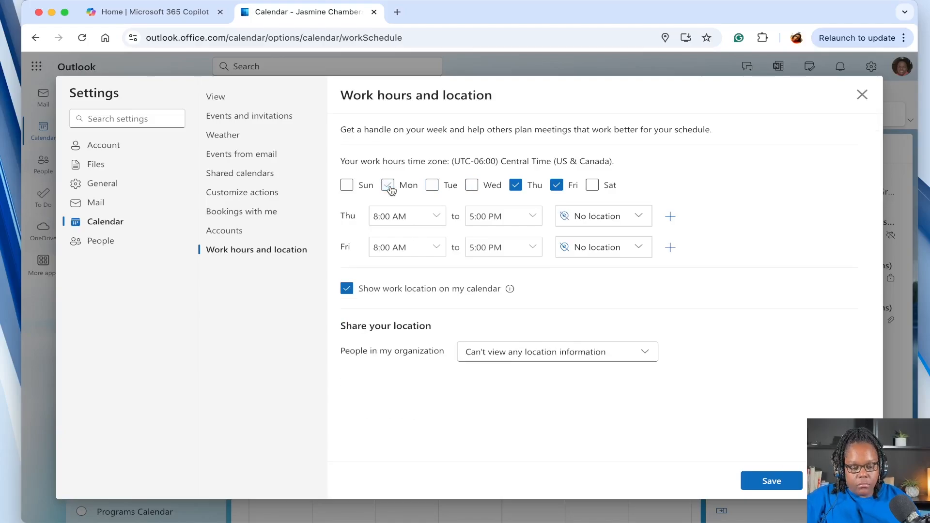
{"action": "left_click", "coordinate": [389, 186]}
{"action": "left_click", "coordinate": [432, 186]}
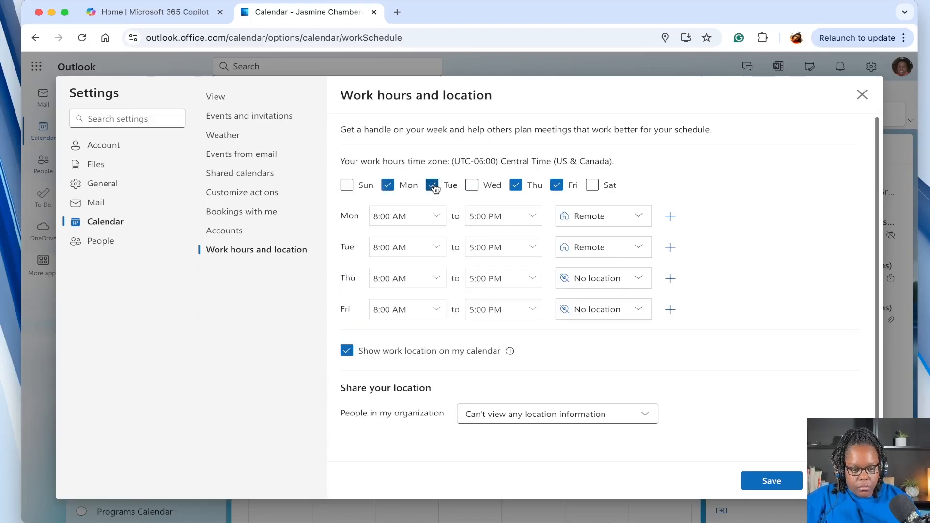
{"action": "left_click", "coordinate": [472, 186]}
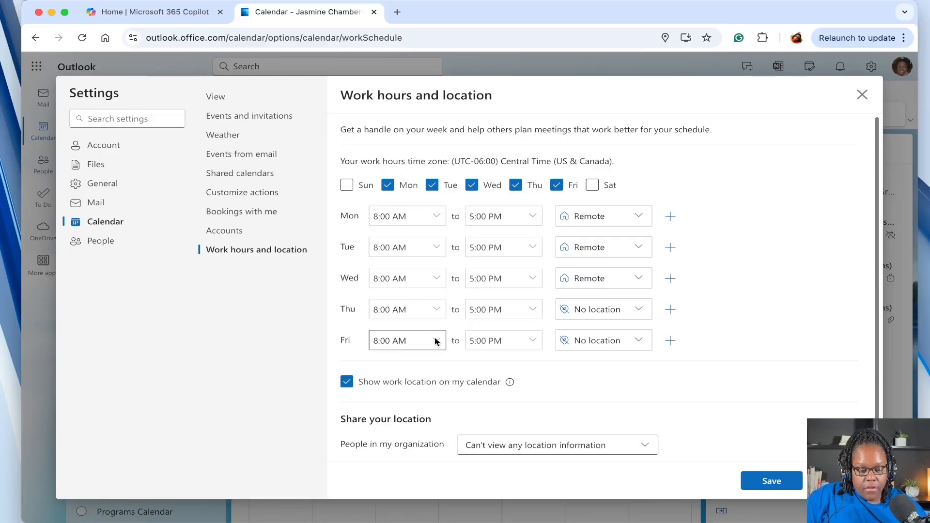
Set the work location to Office for every day from Monday through Friday.
{"action": "left_click", "coordinate": [636, 215]}
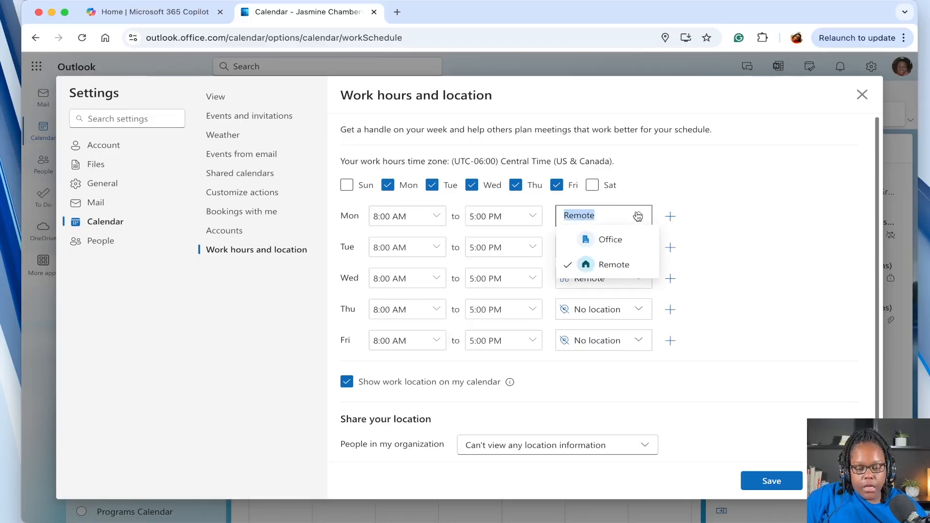
{"action": "left_click", "coordinate": [622, 242]}
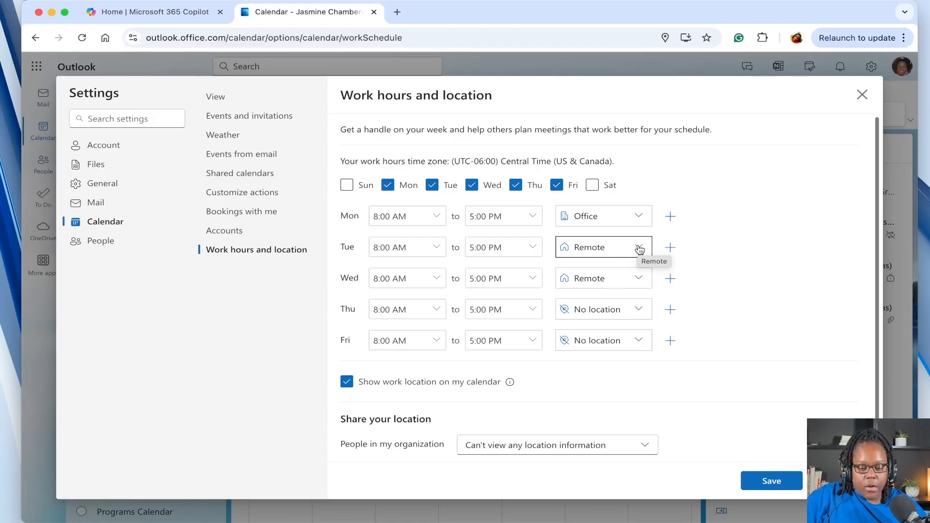
{"action": "left_click", "coordinate": [640, 277]}
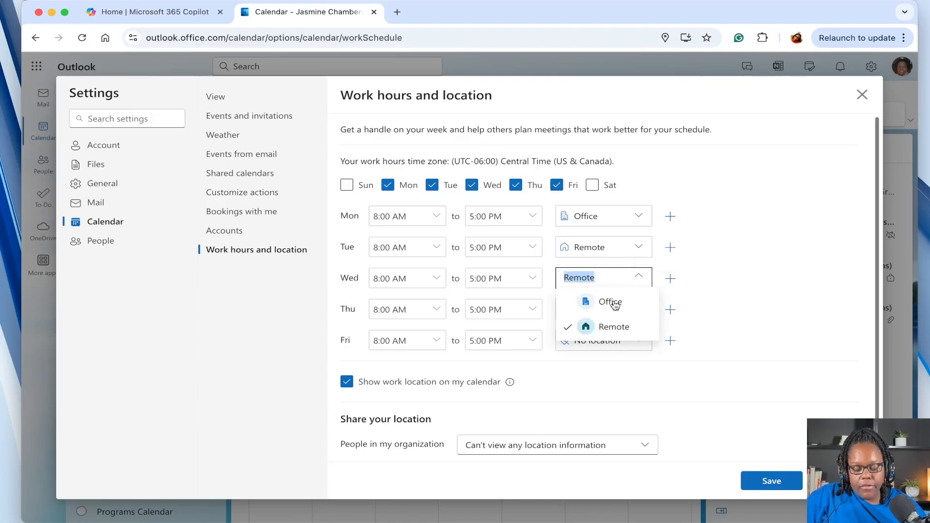
{"action": "left_click", "coordinate": [631, 302]}
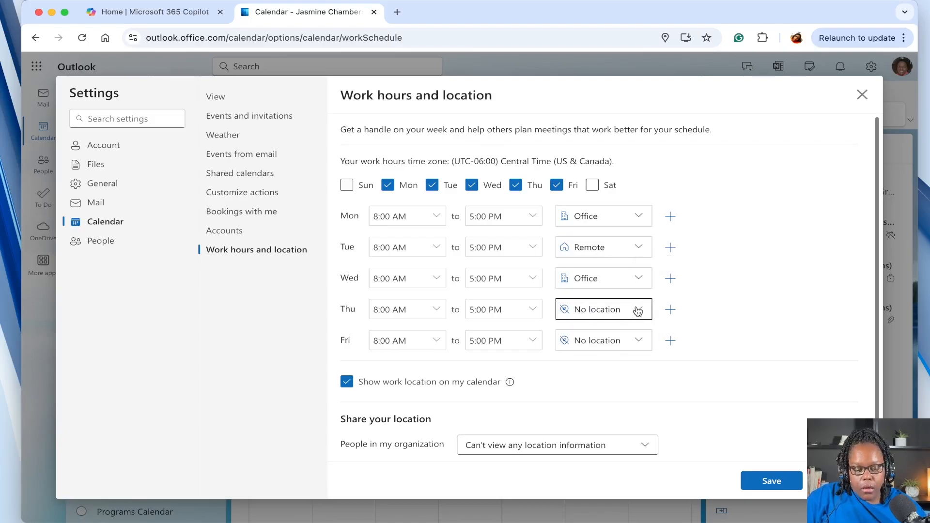
{"action": "left_click", "coordinate": [637, 311]}
{"action": "left_click", "coordinate": [627, 332]}
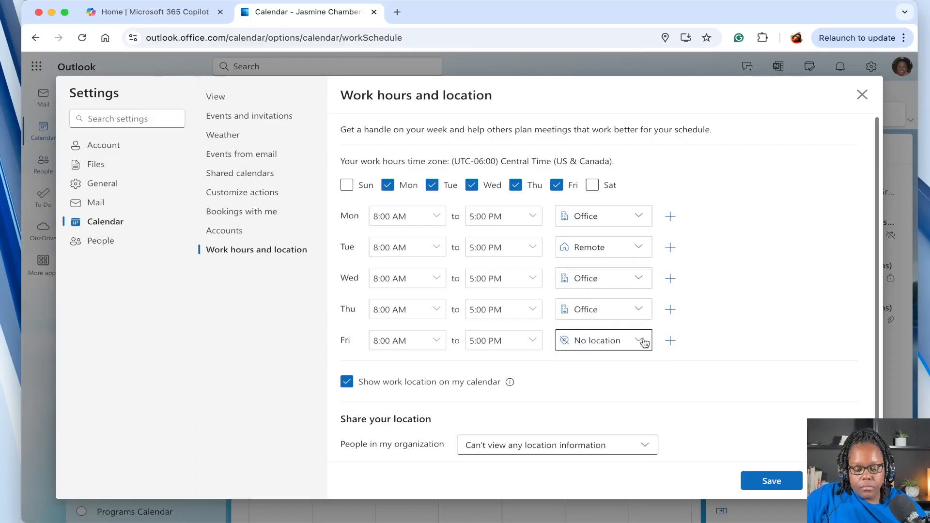
{"action": "left_click", "coordinate": [643, 343]}
{"action": "left_click", "coordinate": [624, 363]}
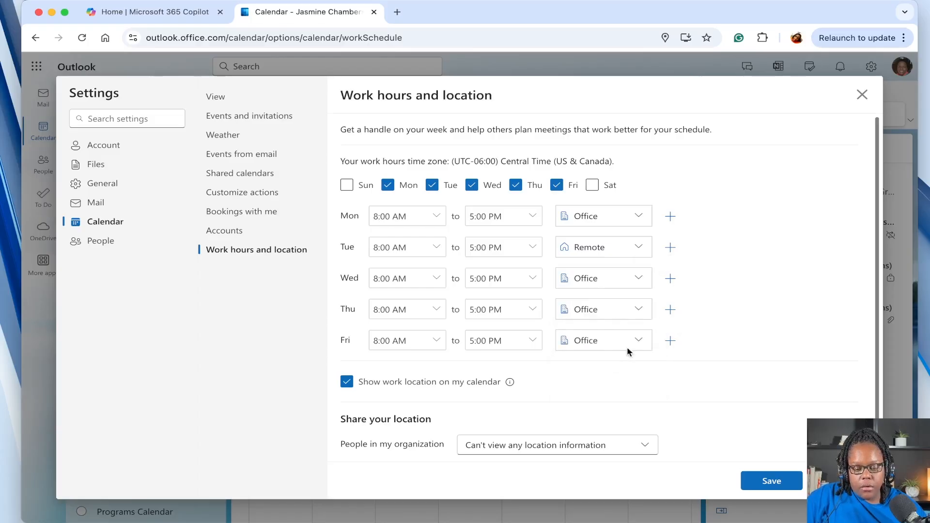
{"action": "left_click", "coordinate": [637, 246]}
{"action": "left_click", "coordinate": [627, 271]}
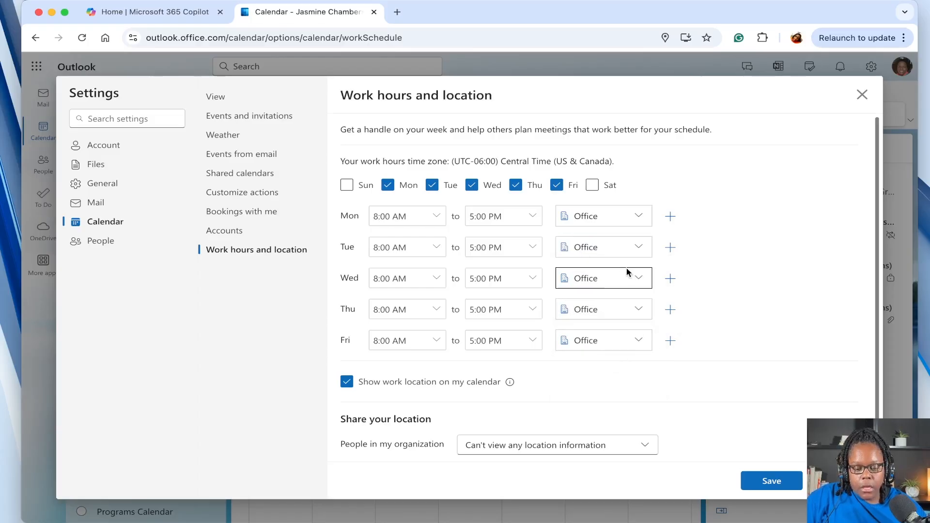
Review the location sharing choices for People in my organization without changing the selection.
{"action": "scroll", "coordinate": [640, 271], "scroll_direction": "down", "scroll_amount": 1}
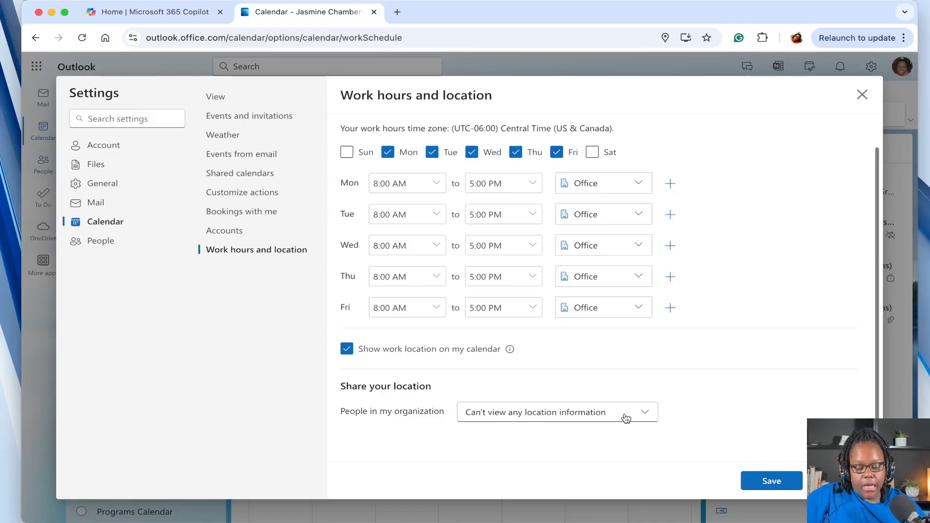
{"action": "left_click", "coordinate": [652, 414]}
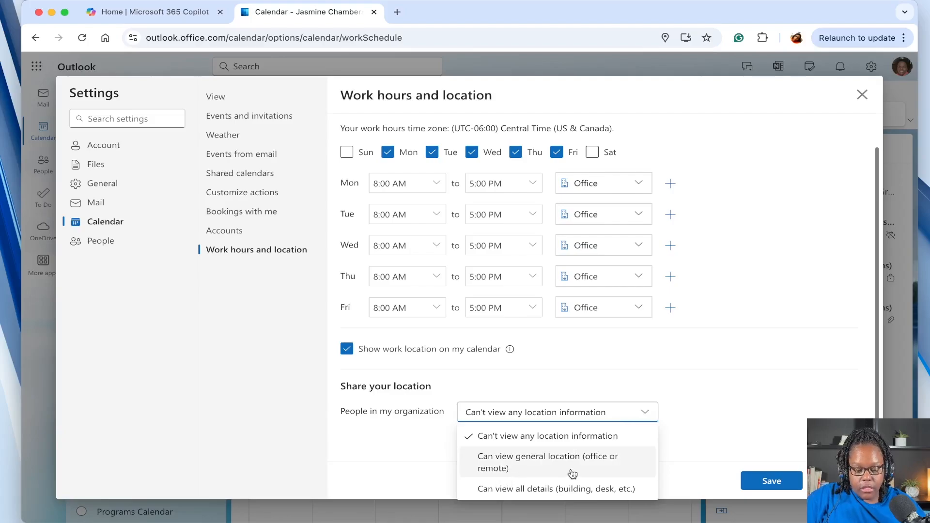
{"action": "left_click", "coordinate": [765, 318]}
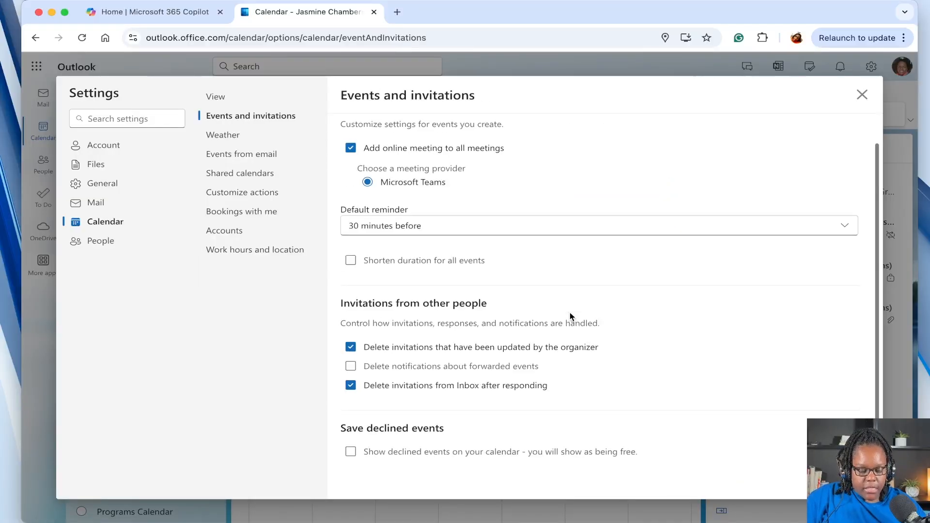
Review the Events and invitations settings, including the Default reminder choices.
{"action": "scroll", "coordinate": [570, 316], "scroll_direction": "up", "scroll_amount": 1}
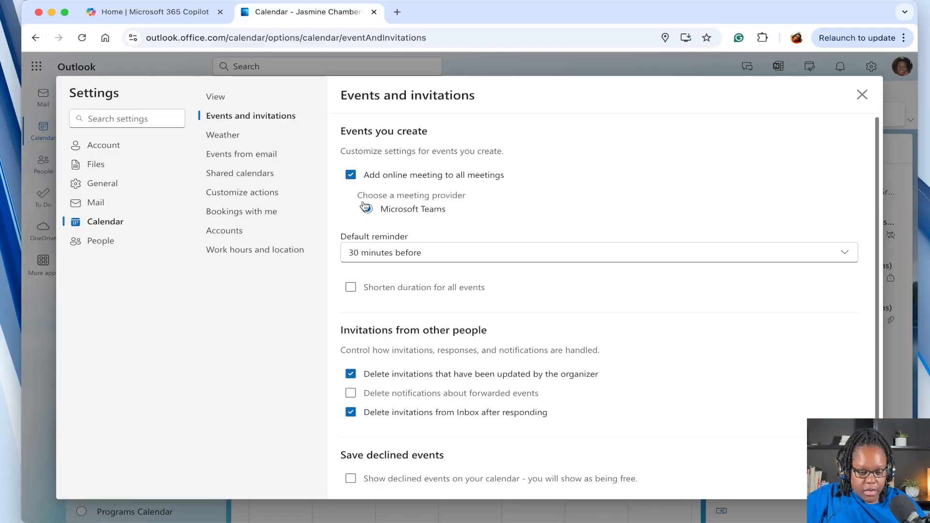
{"action": "scroll", "coordinate": [426, 199], "scroll_direction": "down", "scroll_amount": 1}
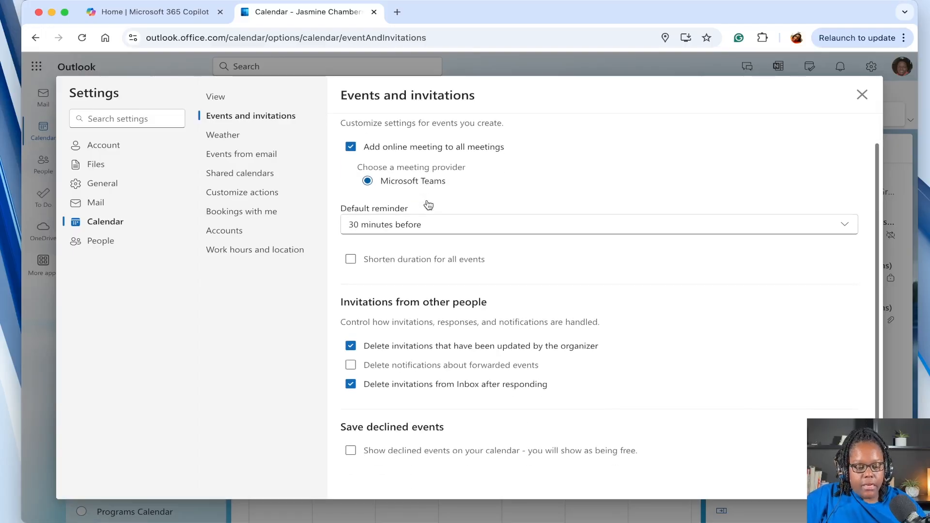
{"action": "left_click", "coordinate": [415, 228]}
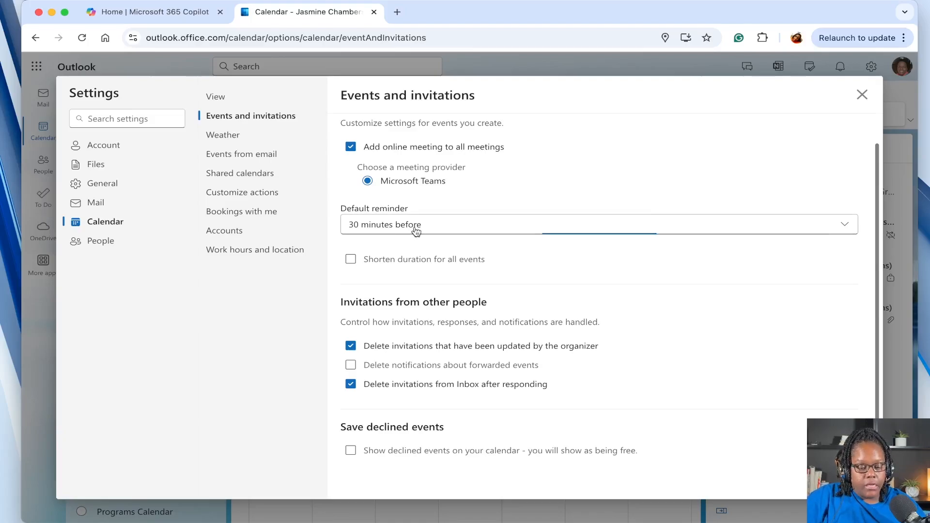
{"action": "left_click", "coordinate": [415, 229]}
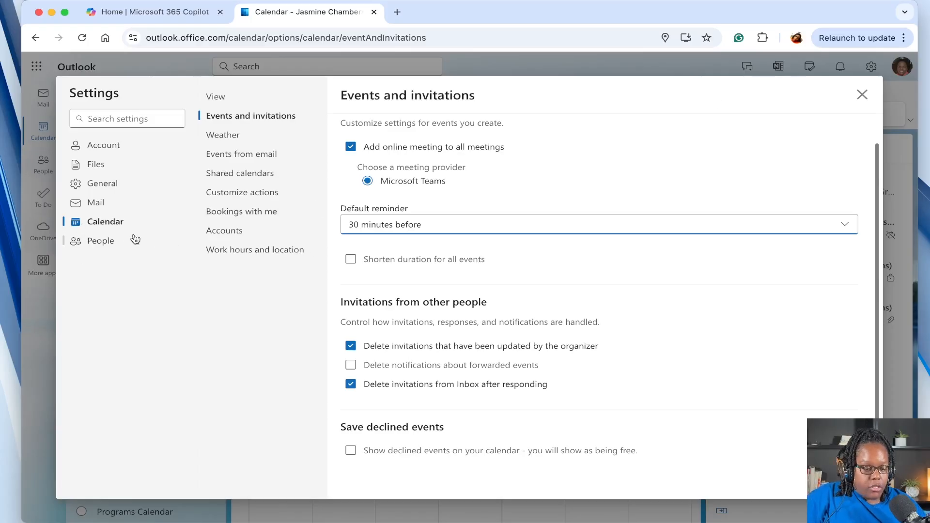
View the Shared calendars settings, then close the settings.
{"action": "left_click", "coordinate": [266, 175]}
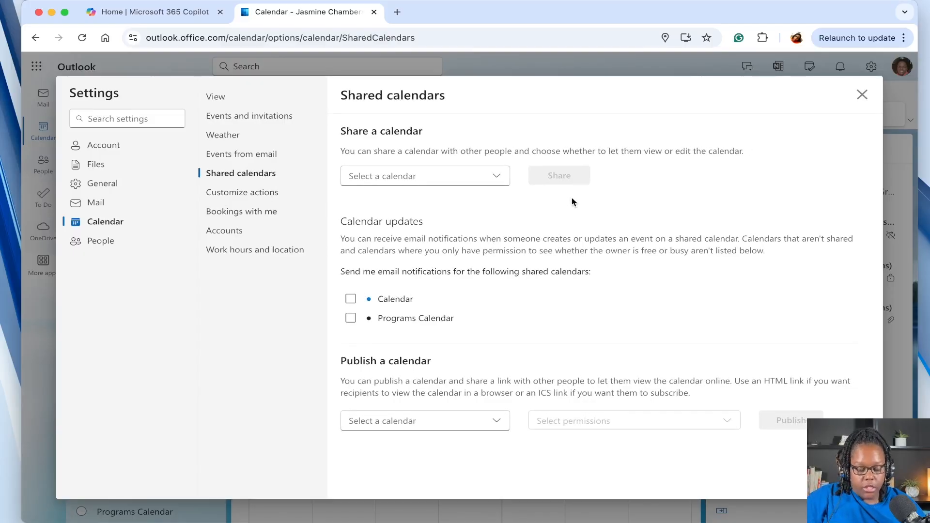
{"action": "left_click", "coordinate": [861, 97]}
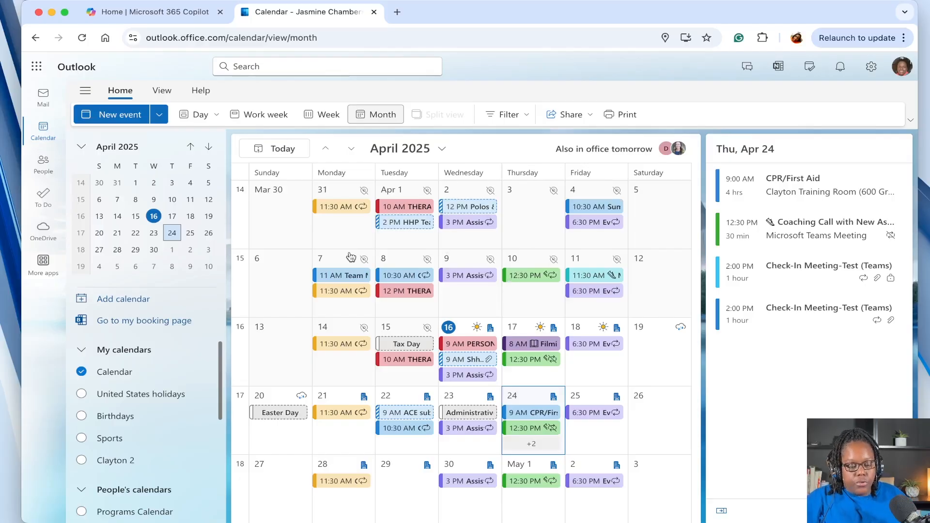
Switch to week view and show the coworker's calendar listed directly below Programs Calendar alongside the main calendar.
{"action": "left_click", "coordinate": [324, 117]}
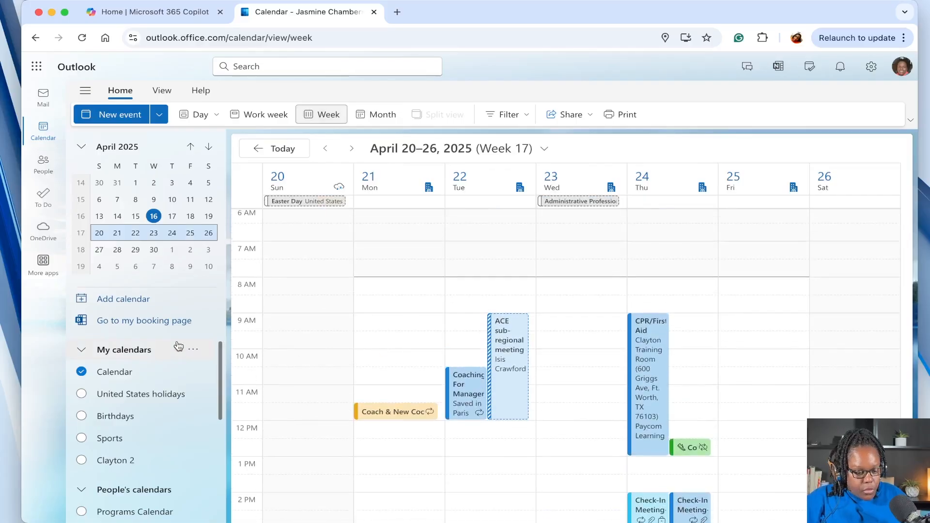
{"action": "scroll", "coordinate": [178, 346], "scroll_direction": "down", "scroll_amount": 3}
{"action": "scroll", "coordinate": [178, 345], "scroll_direction": "up", "scroll_amount": 3}
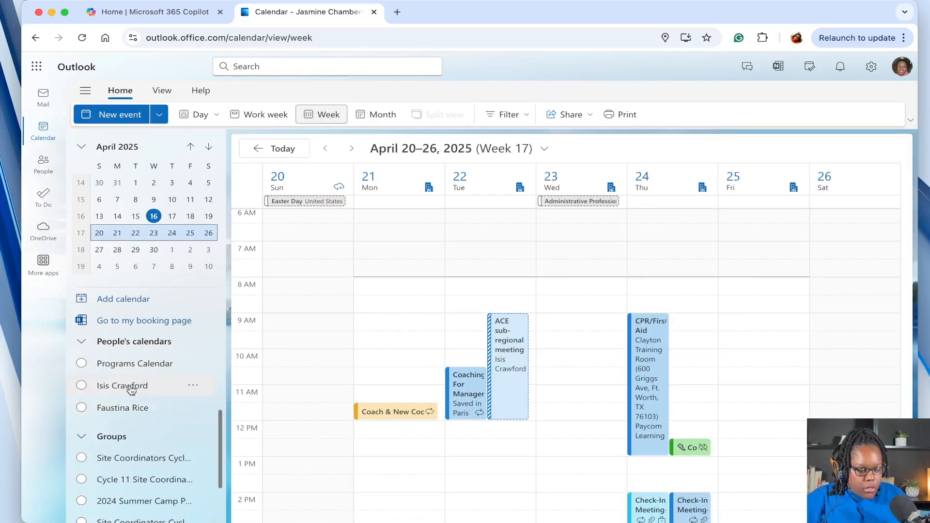
{"action": "left_click", "coordinate": [130, 386]}
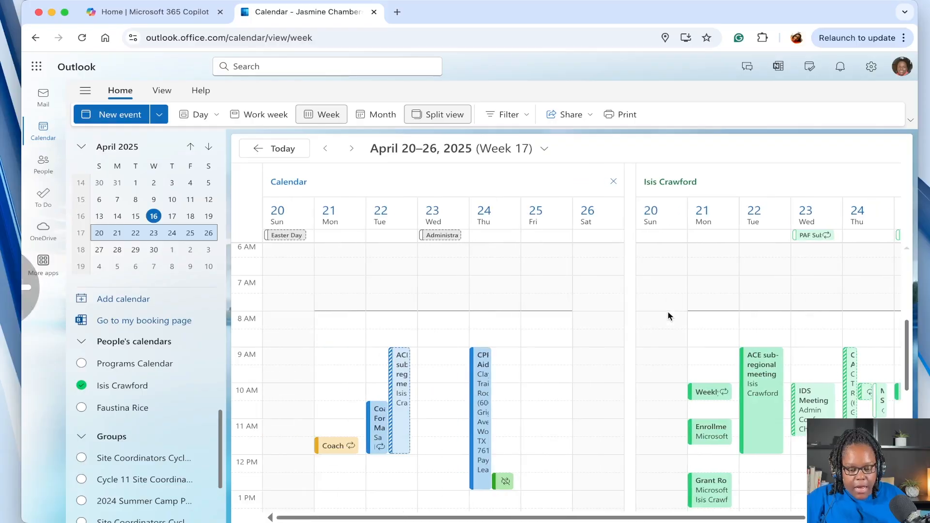
{"action": "scroll", "coordinate": [667, 316], "scroll_direction": "right", "scroll_amount": 2}
{"action": "scroll", "coordinate": [667, 311], "scroll_direction": "left", "scroll_amount": 2}
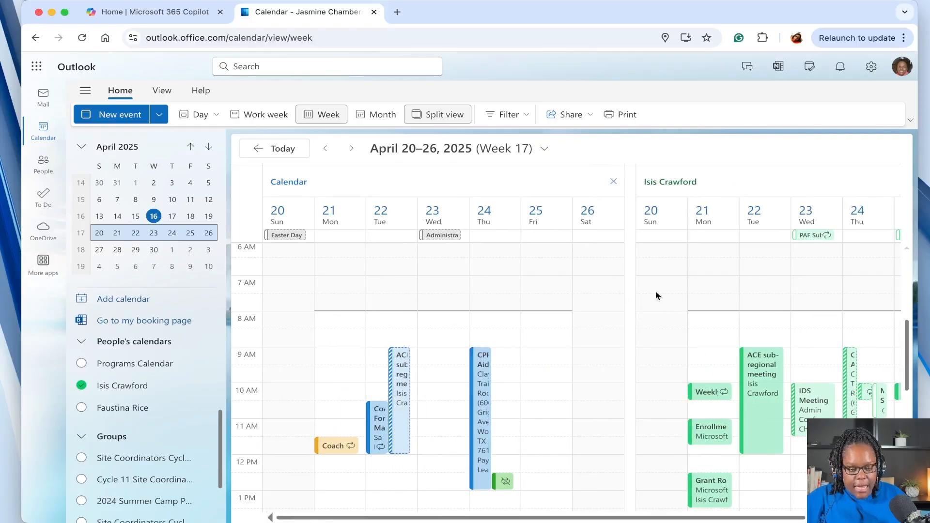
Turn off Split view and add the last coworker's calendar under People's calendars to the combined week view.
{"action": "left_click", "coordinate": [436, 116]}
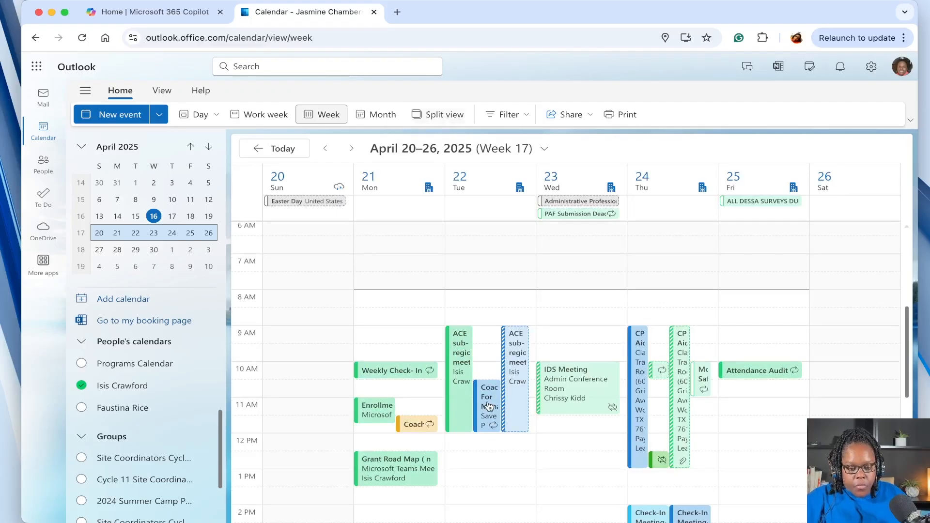
{"action": "scroll", "coordinate": [488, 406], "scroll_direction": "down", "scroll_amount": 2}
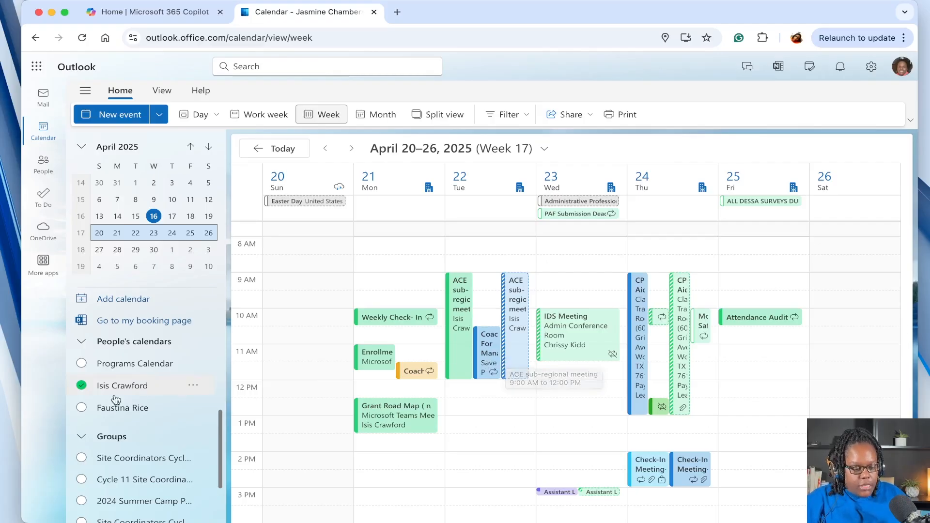
{"action": "left_click", "coordinate": [82, 407]}
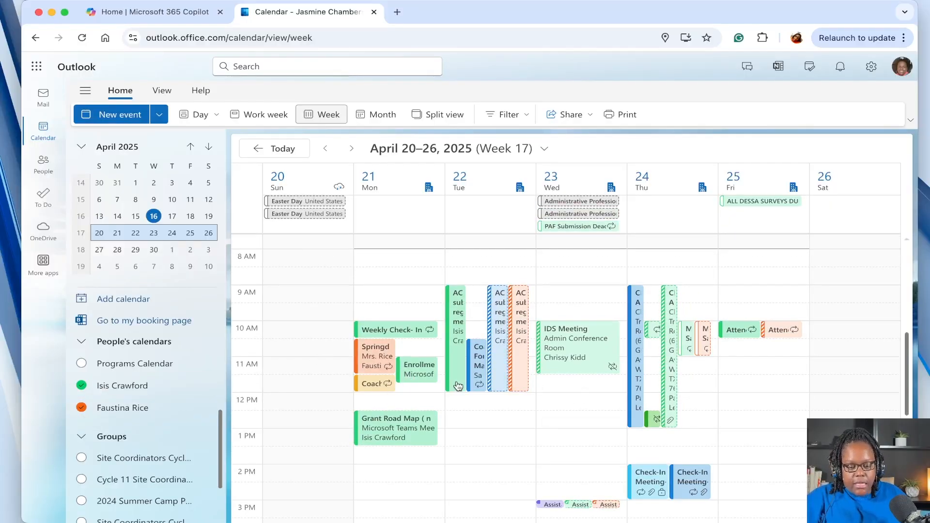
{"action": "scroll", "coordinate": [457, 380], "scroll_direction": "down", "scroll_amount": 1}
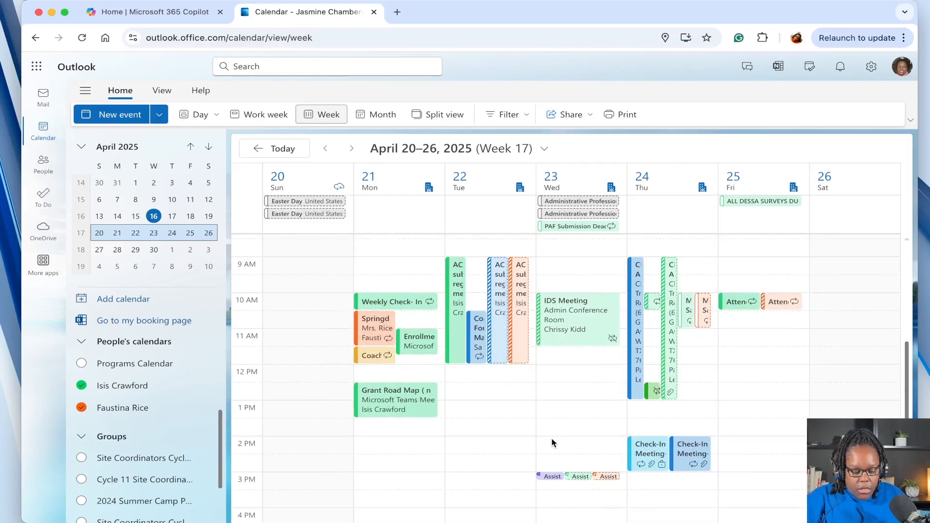
{"action": "scroll", "coordinate": [553, 443], "scroll_direction": "down", "scroll_amount": 1}
{"action": "scroll", "coordinate": [553, 444], "scroll_direction": "up", "scroll_amount": 1}
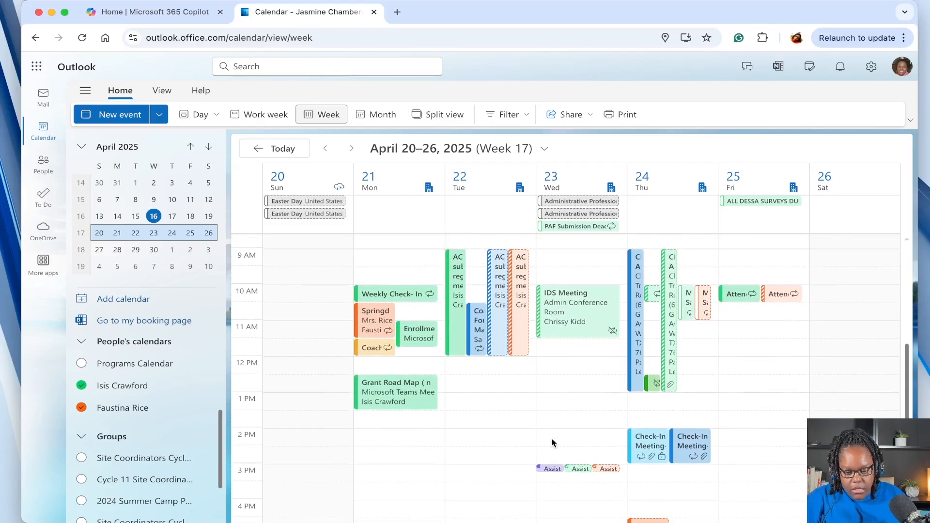
Create an event titled SLT on Thursday, April 24 from 1:00 PM to 1:30 PM.
{"action": "left_click", "coordinate": [656, 406]}
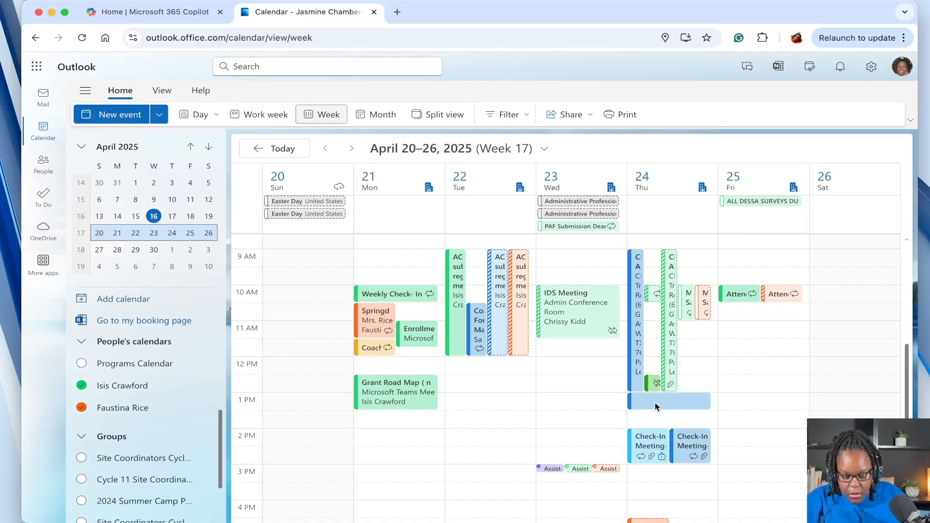
{"action": "left_click", "coordinate": [756, 381]}
{"action": "left_click", "coordinate": [677, 400]}
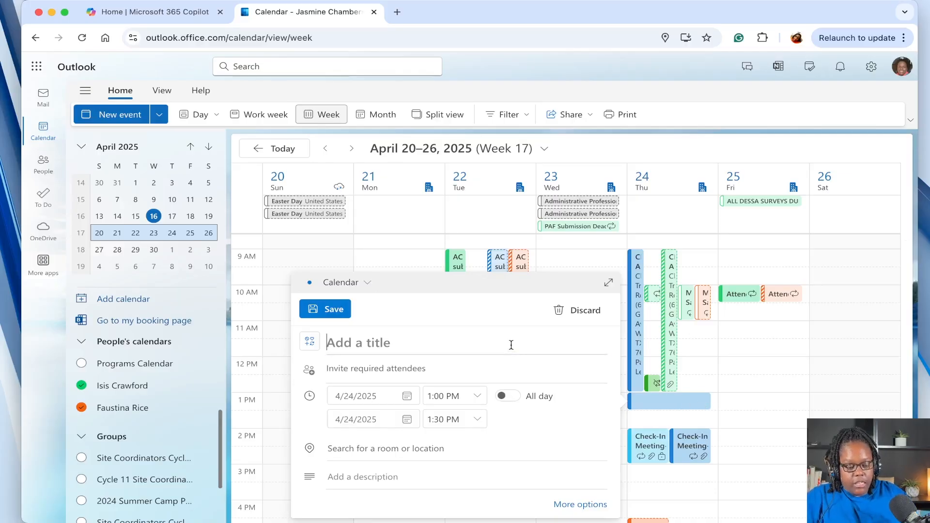
{"action": "type", "text": "SLT"}
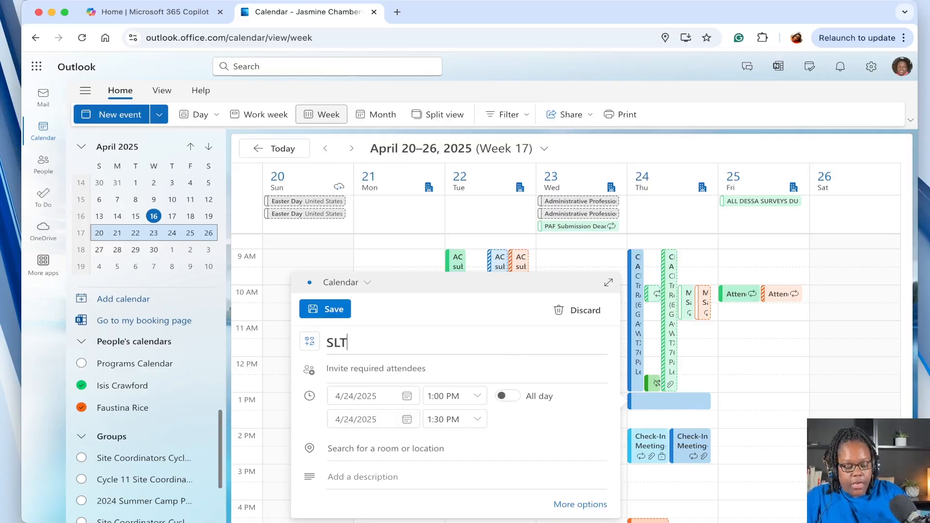
Invite the SLT Team group as required attendees to the SLT event.
{"action": "left_click", "coordinate": [506, 370]}
{"action": "type", "text": "Slt"}
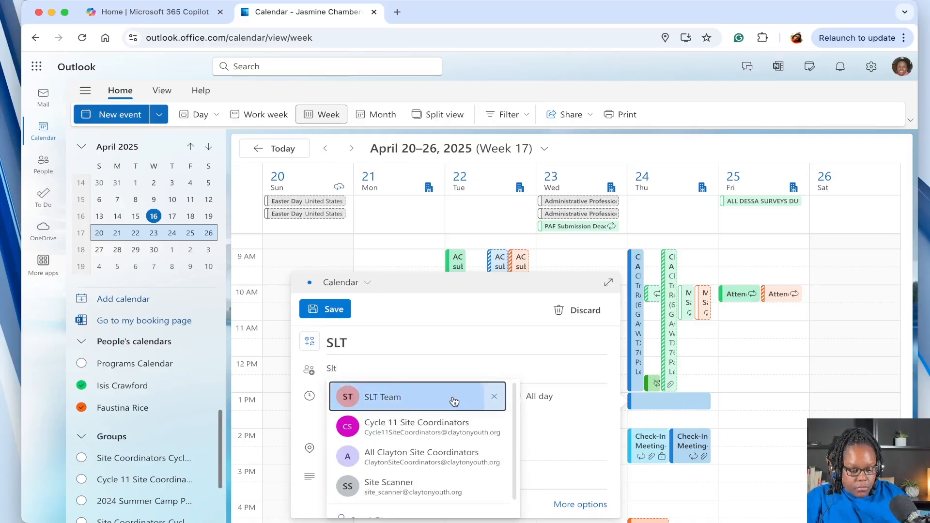
{"action": "left_click", "coordinate": [454, 401]}
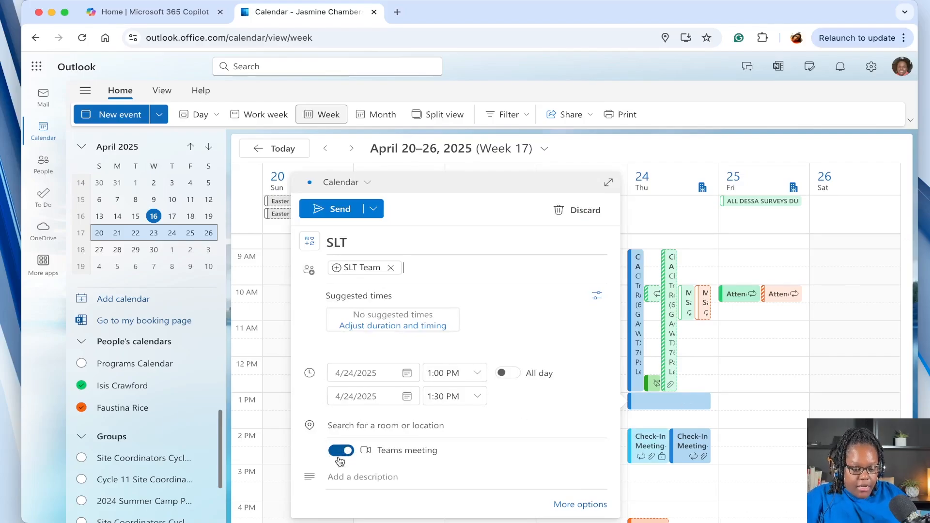
Add the description "Hey need to do a quick check in and update" to the SLT event and open its full set of options.
{"action": "left_click", "coordinate": [375, 479]}
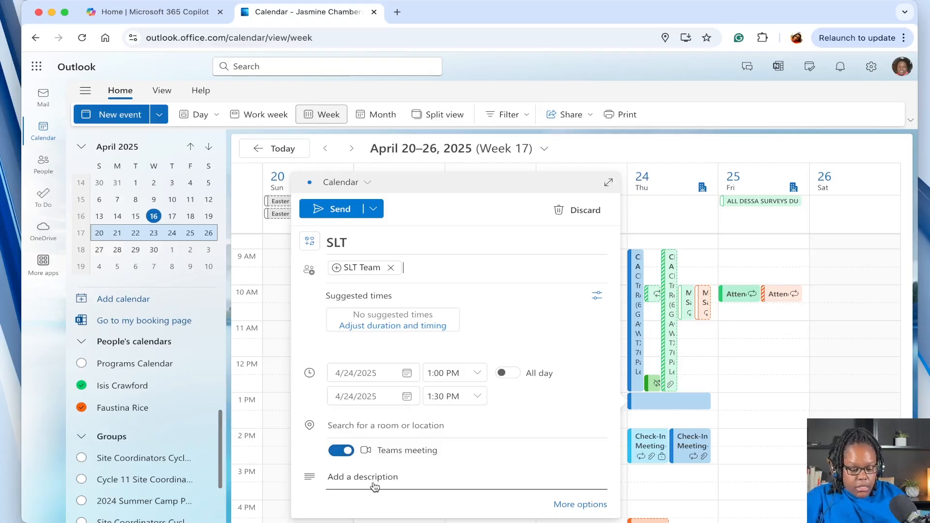
{"action": "type", "text": "Hey we"}
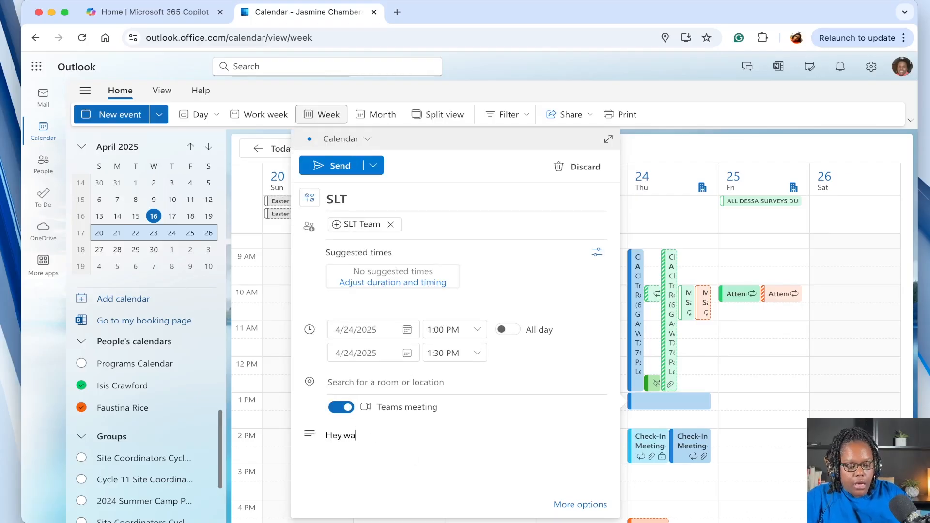
{"action": "key", "text": "BackSpace"}
{"action": "key", "text": "BackSpace"}
{"action": "type", "text": "need to do"}
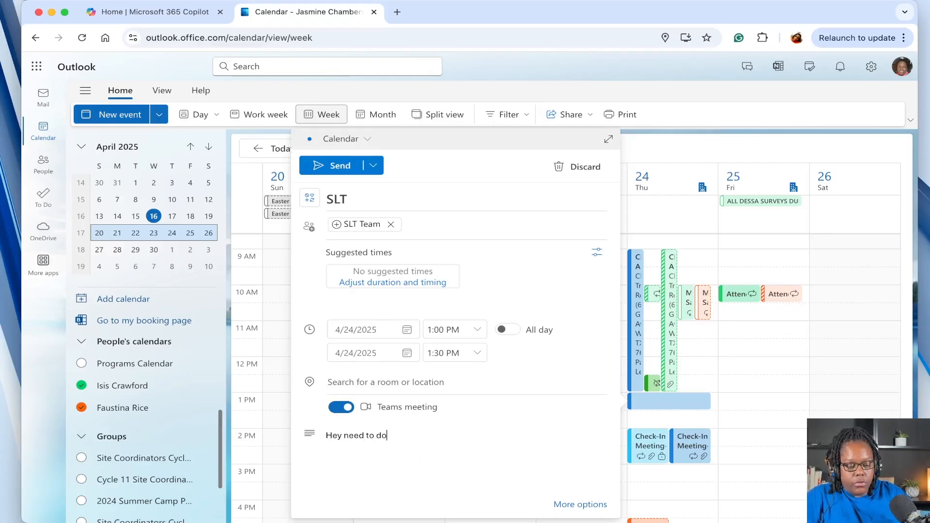
{"action": "type", "text": " a quick che"}
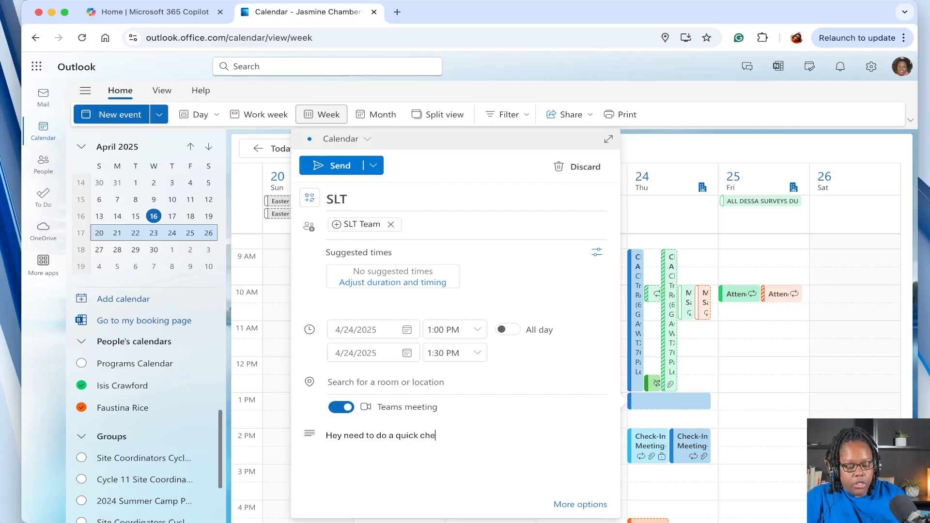
{"action": "type", "text": "ck "}
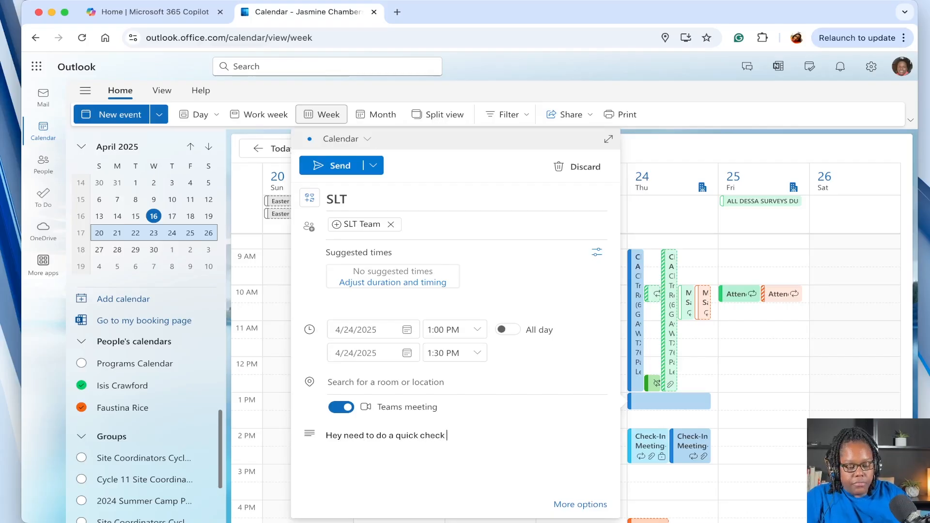
{"action": "type", "text": "in and update"}
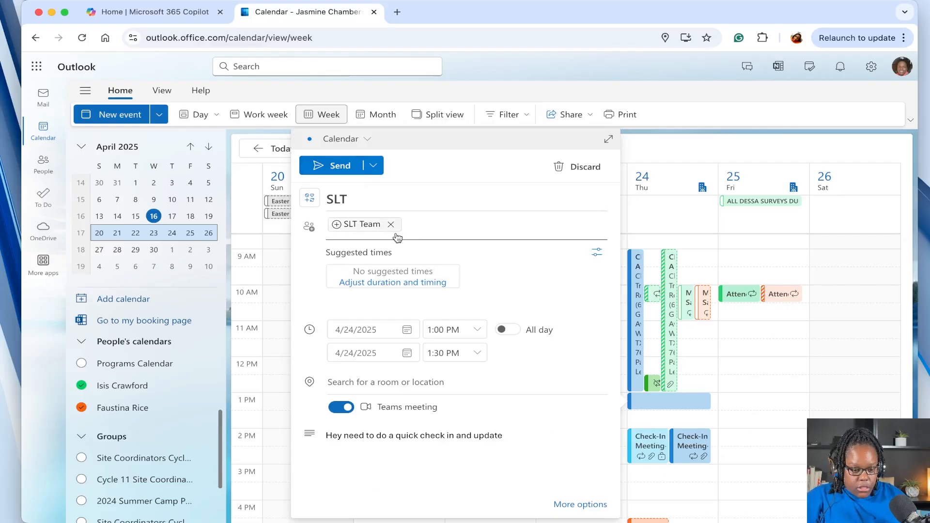
{"action": "left_click", "coordinate": [581, 505]}
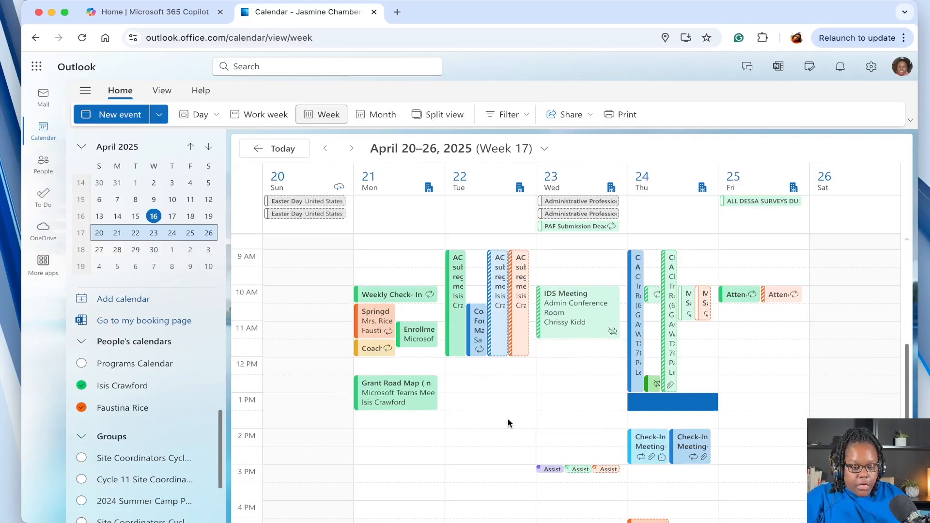
Examine the combined week of April 20–26 for shared free time, trying the 1:00 PM slot on Tuesday, April 22.
{"action": "scroll", "coordinate": [507, 420], "scroll_direction": "up", "scroll_amount": 1}
{"action": "scroll", "coordinate": [508, 419], "scroll_direction": "down", "scroll_amount": 2}
{"action": "scroll", "coordinate": [507, 419], "scroll_direction": "down", "scroll_amount": 3}
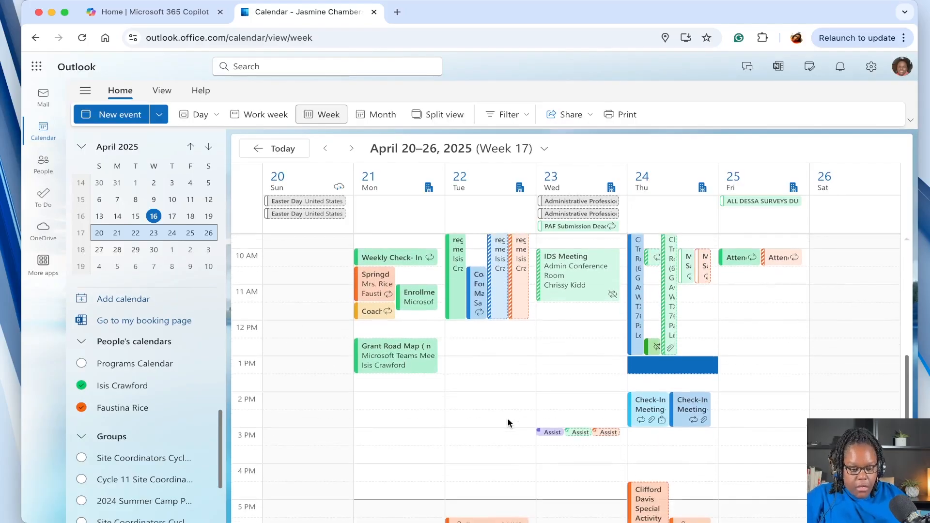
{"action": "scroll", "coordinate": [508, 419], "scroll_direction": "up", "scroll_amount": 3}
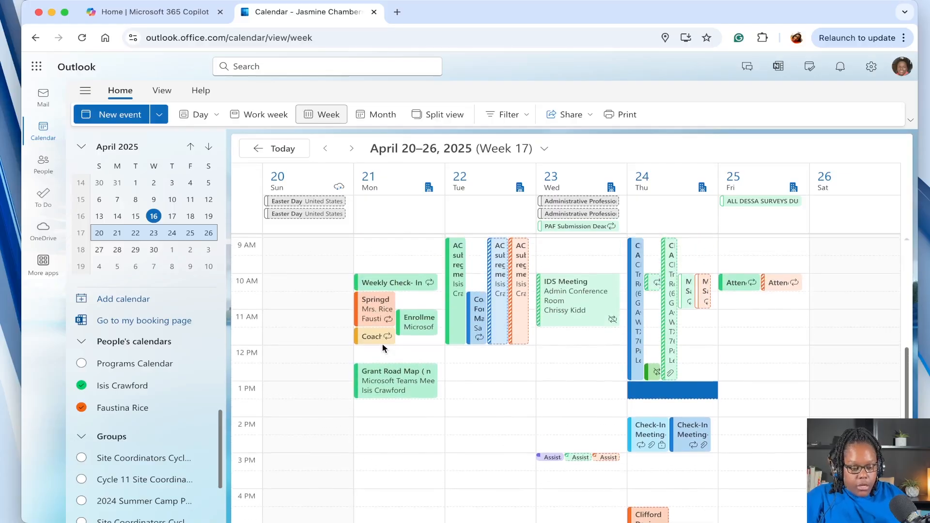
{"action": "scroll", "coordinate": [504, 387], "scroll_direction": "down", "scroll_amount": 2}
{"action": "scroll", "coordinate": [498, 352], "scroll_direction": "up", "scroll_amount": 1}
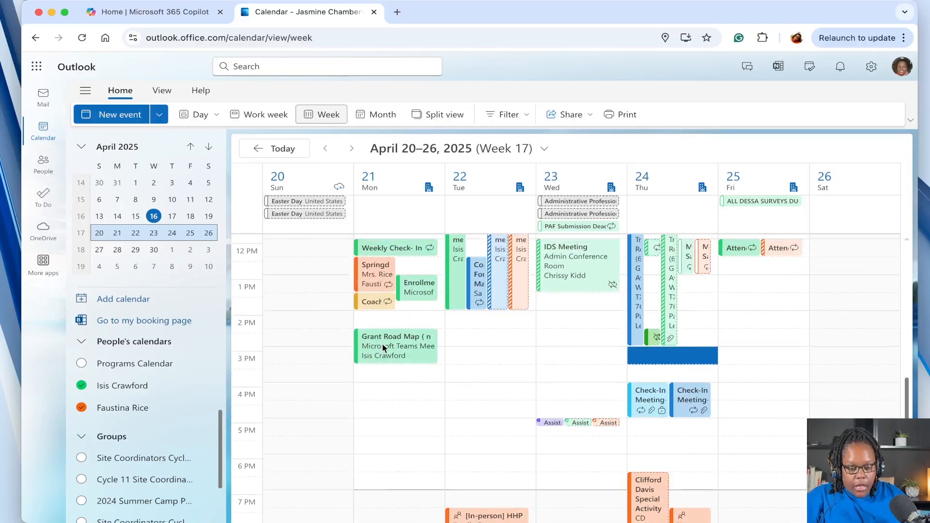
{"action": "left_click", "coordinate": [494, 360]}
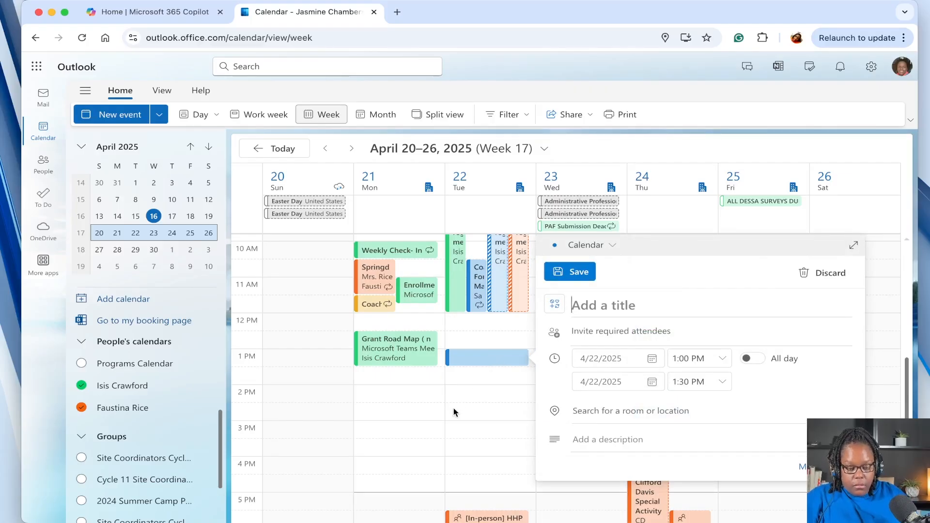
{"action": "key", "text": "Escape"}
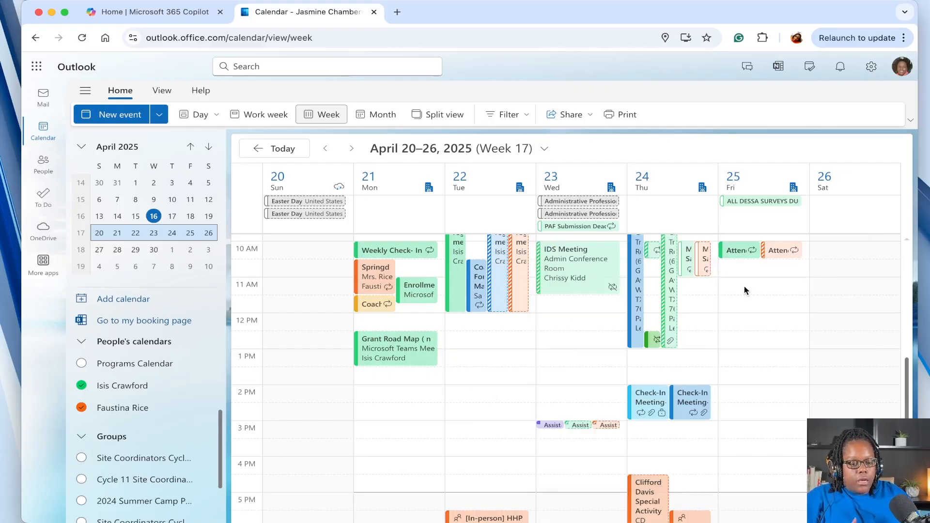